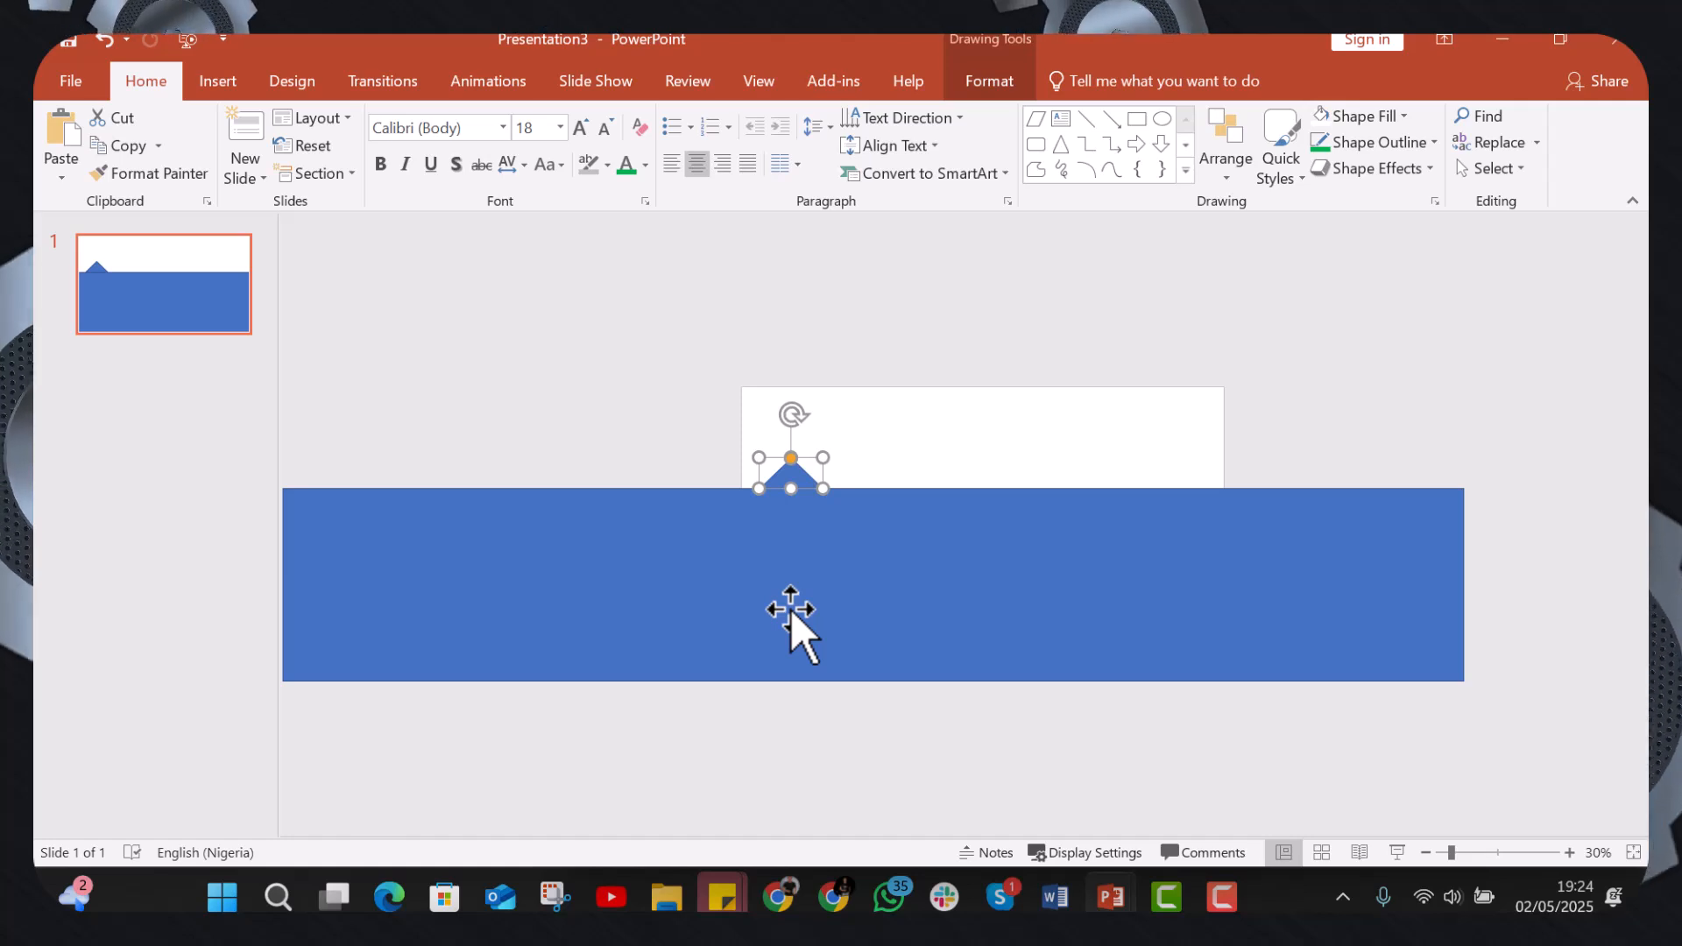
# Merge the small triangle and the wide blue rectangle into one shape using Combine.
pyautogui.keyDown('shift'); pyautogui.click(791, 608); pyautogui.keyUp('shift')
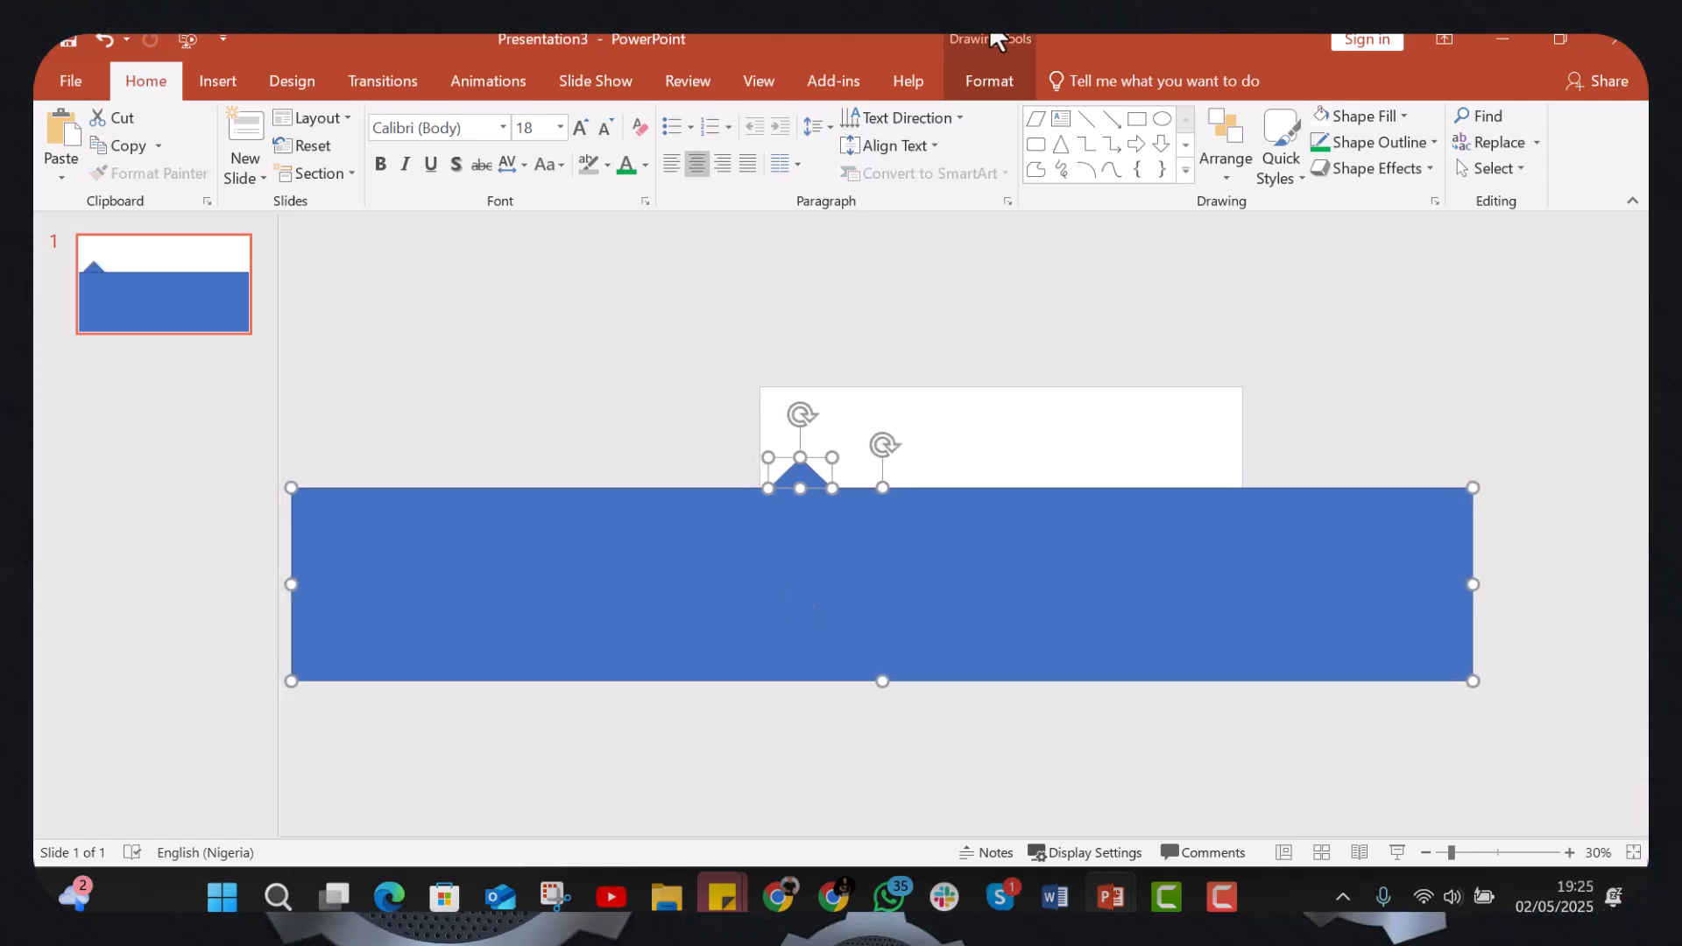
pyautogui.click(987, 81)
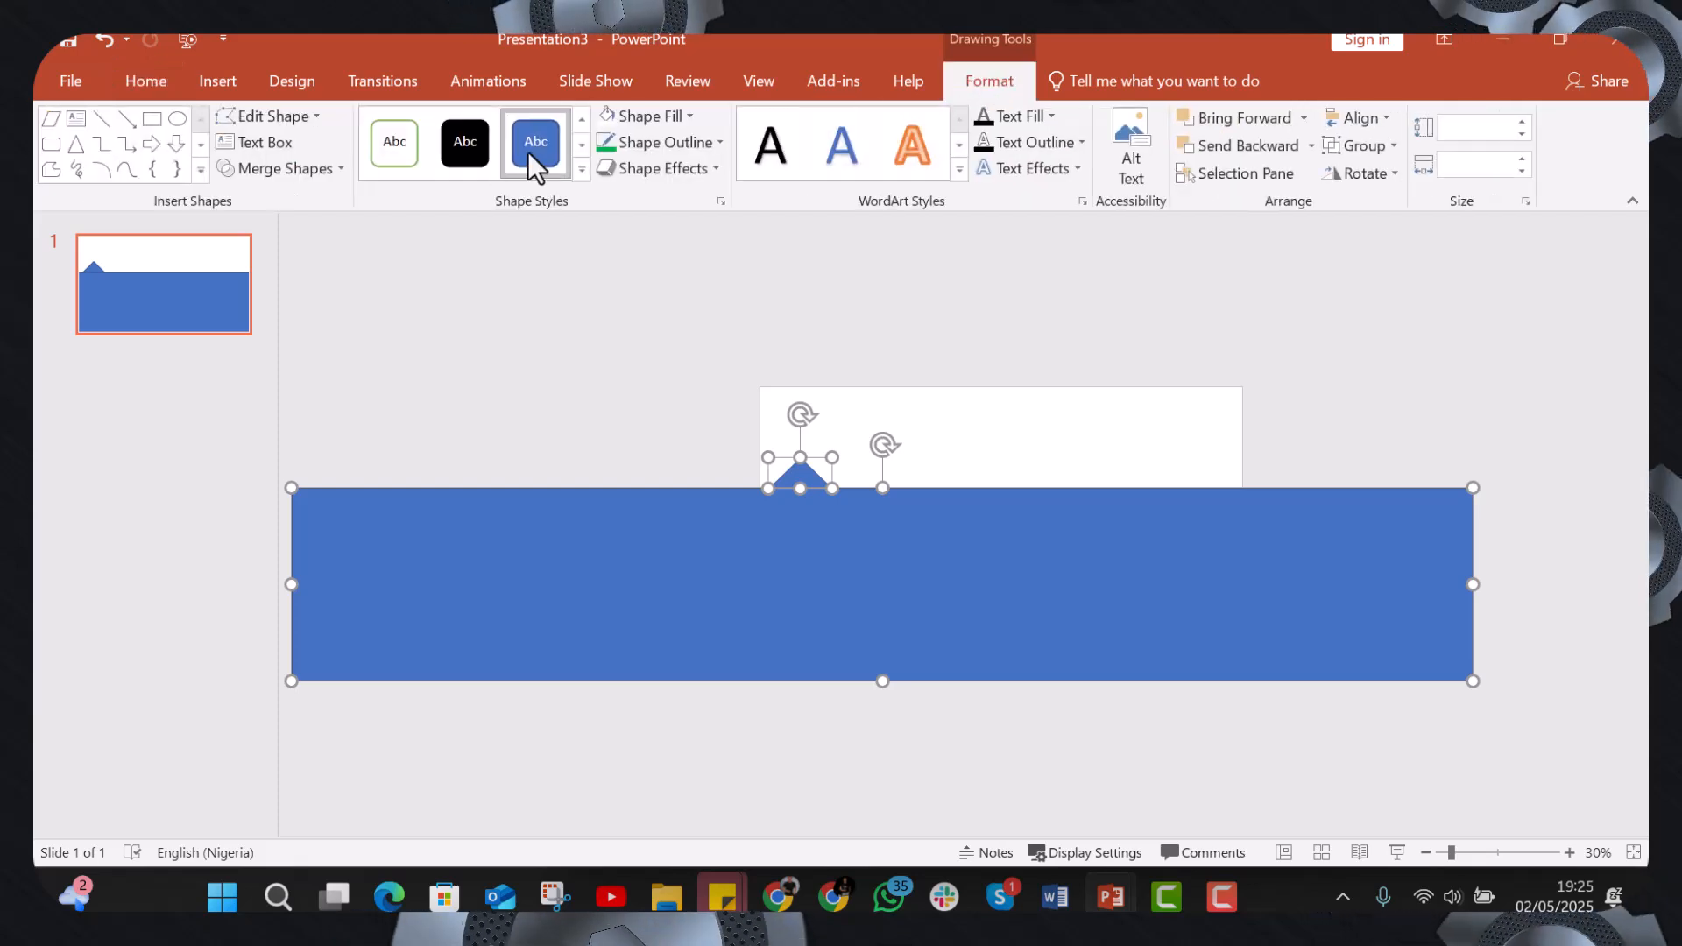
pyautogui.click(334, 166)
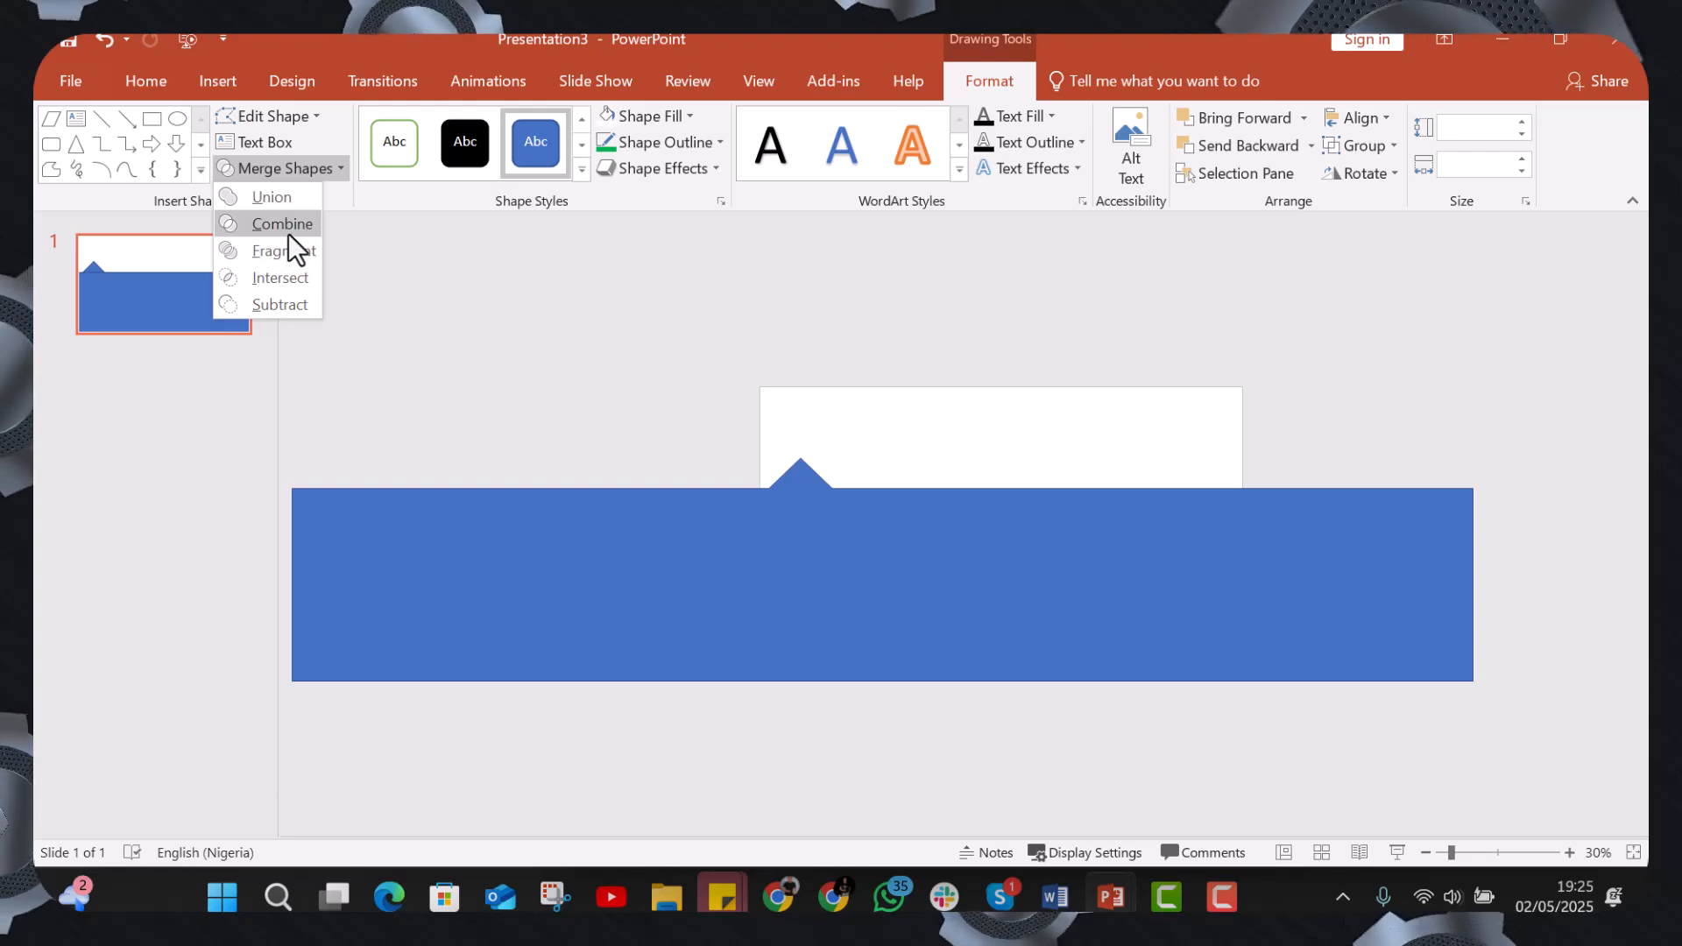
pyautogui.click(289, 232)
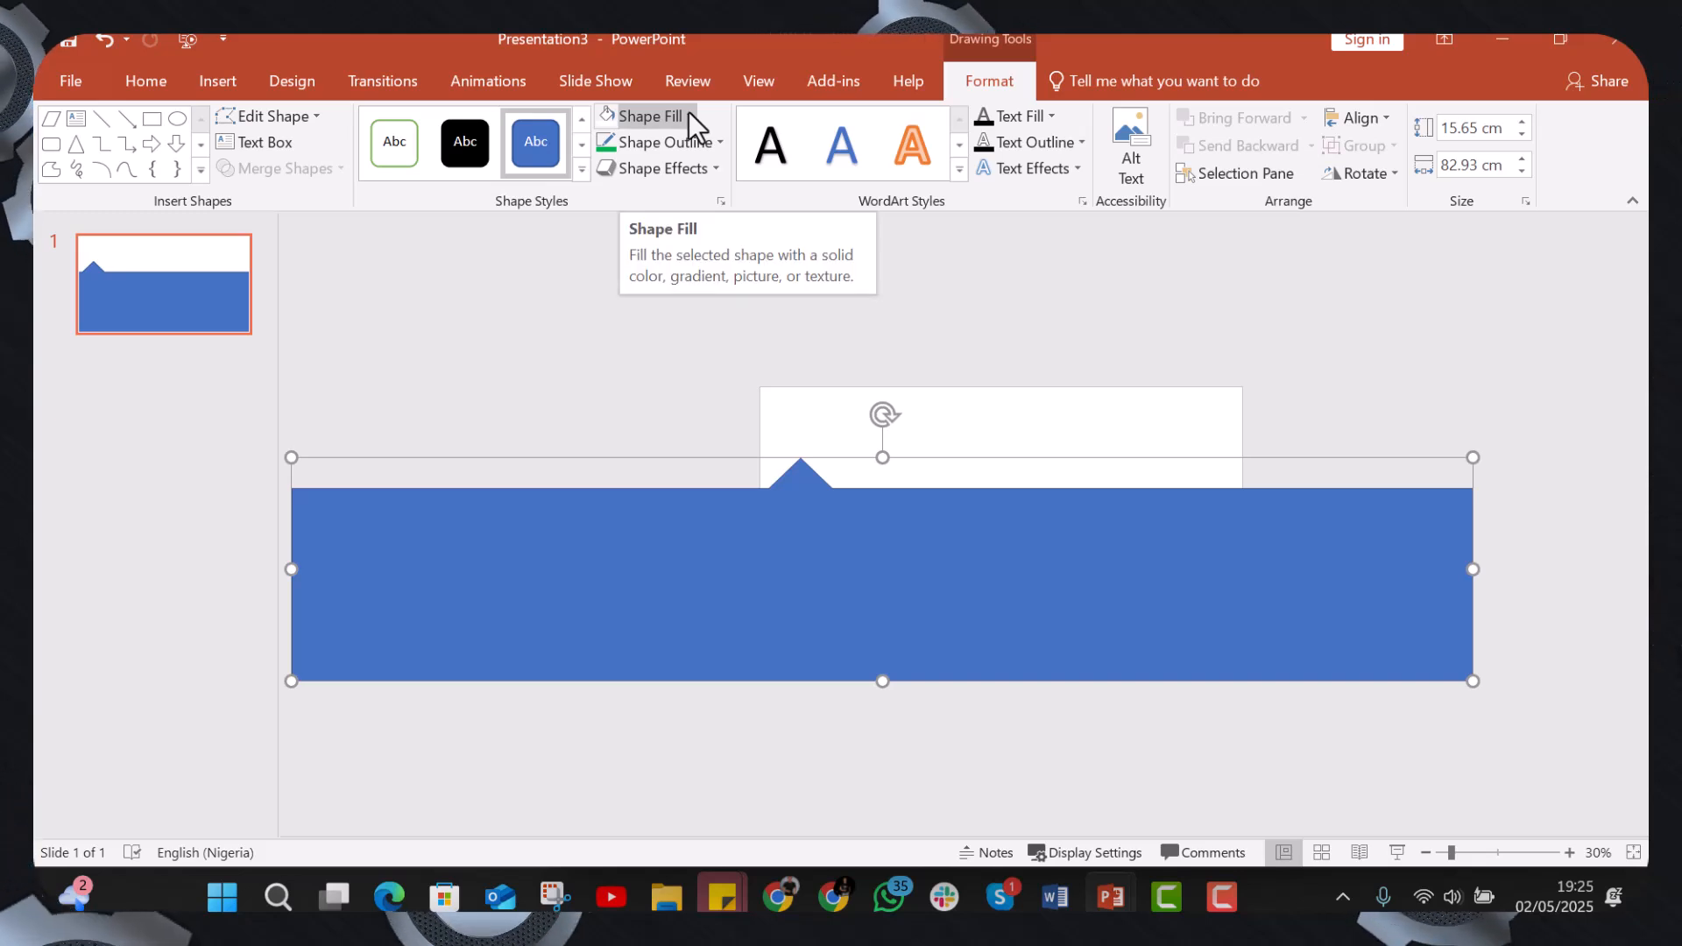
# Give the merged shape a white fill and a green outline.
pyautogui.click(607, 115)
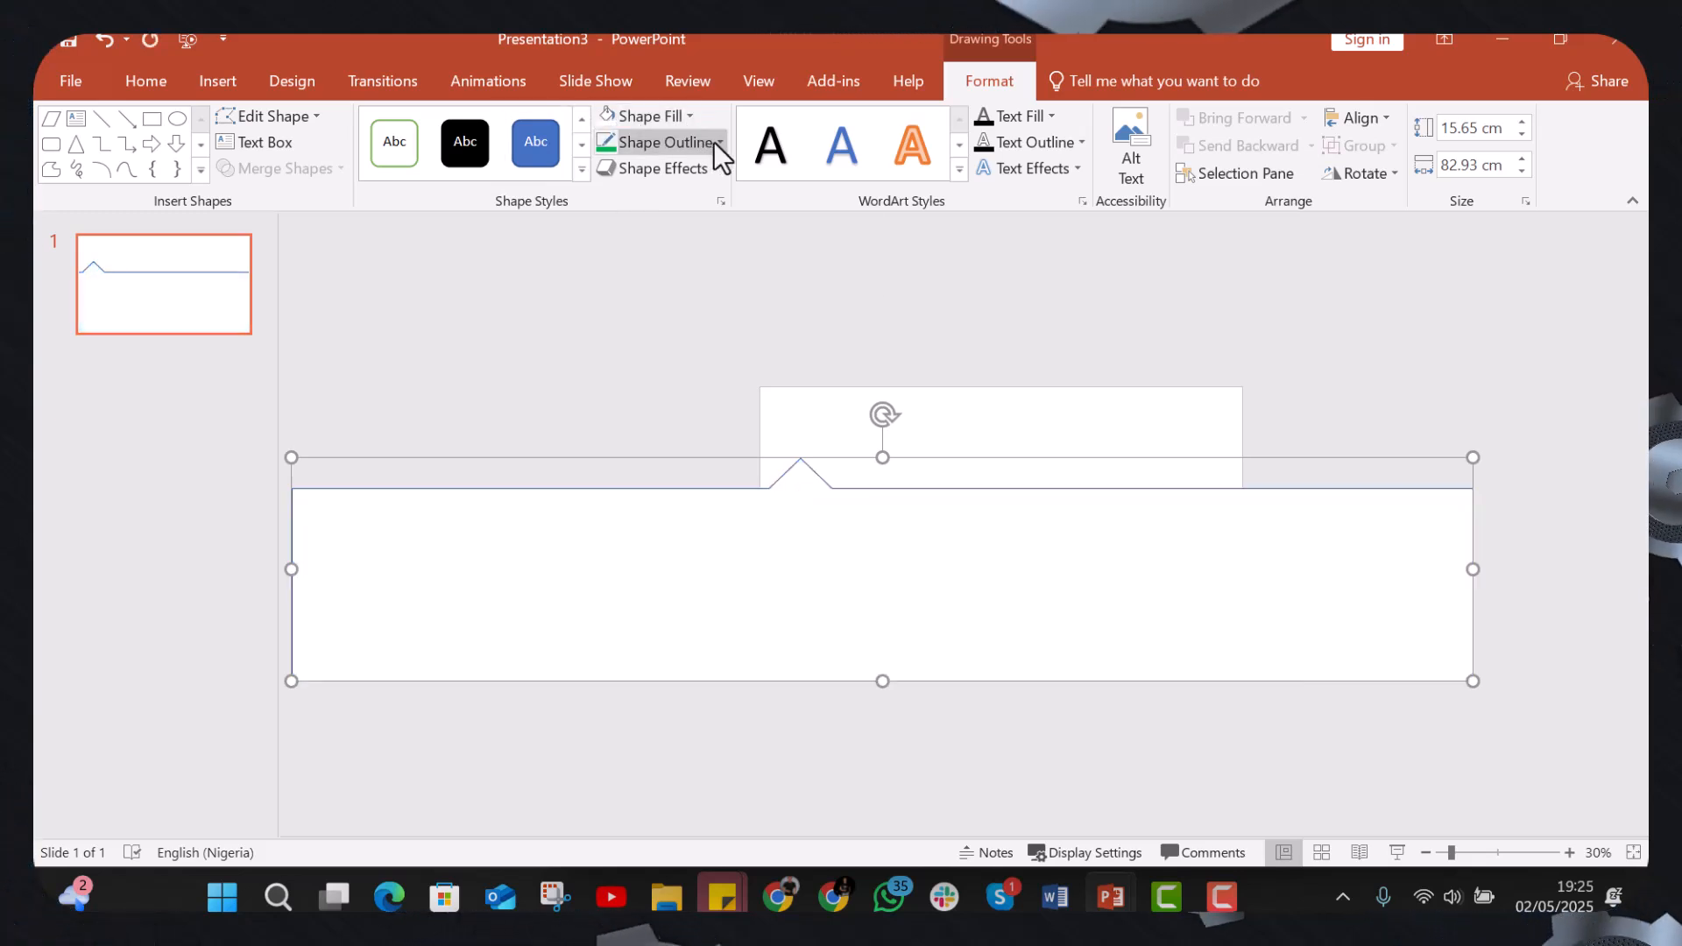
pyautogui.click(608, 147)
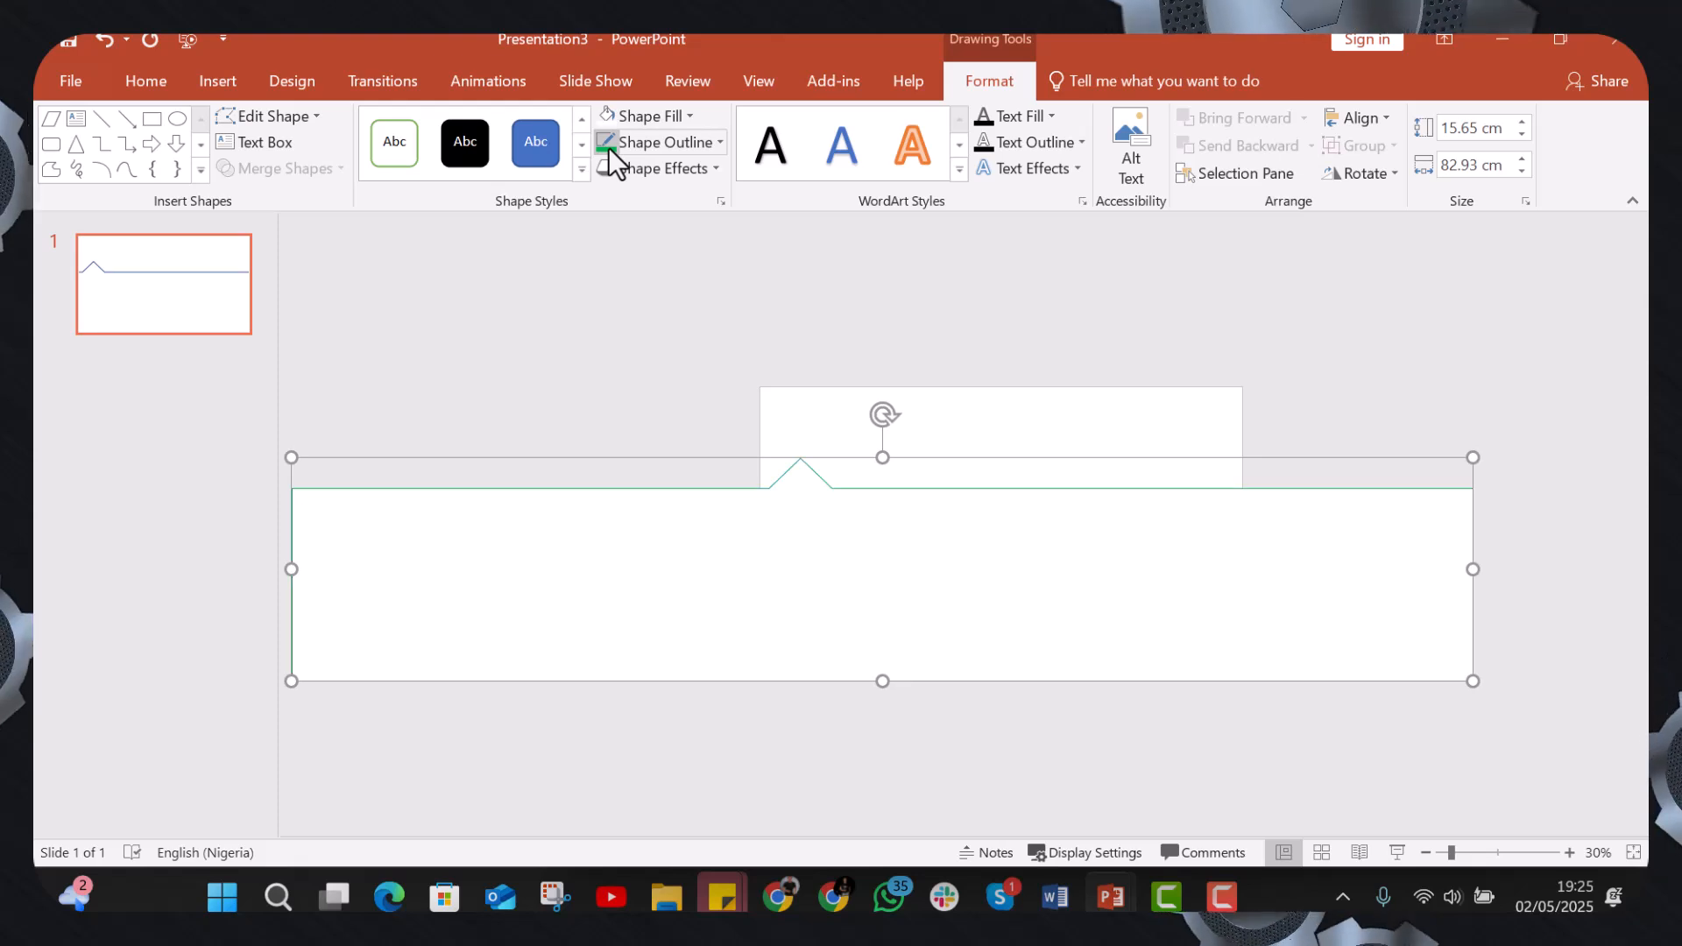
pyautogui.click(941, 276)
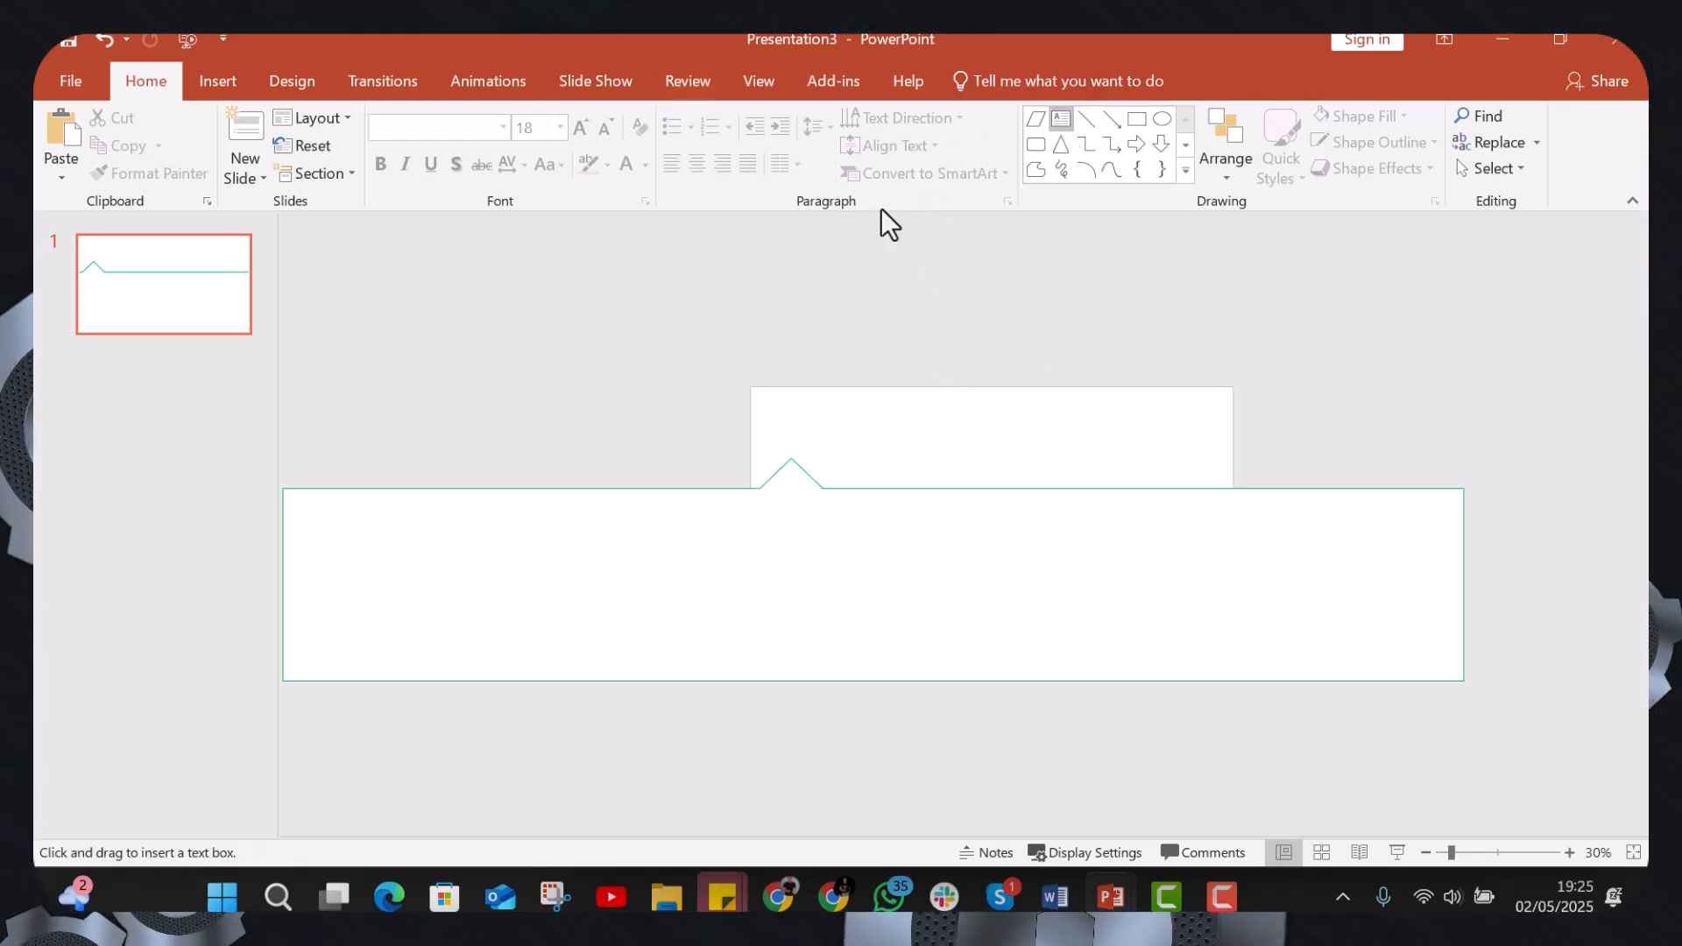
# Add a text box above the slide reading "YEAR 2025 IN VIEW".
pyautogui.moveTo(783, 271); pyautogui.dragTo(954, 292)
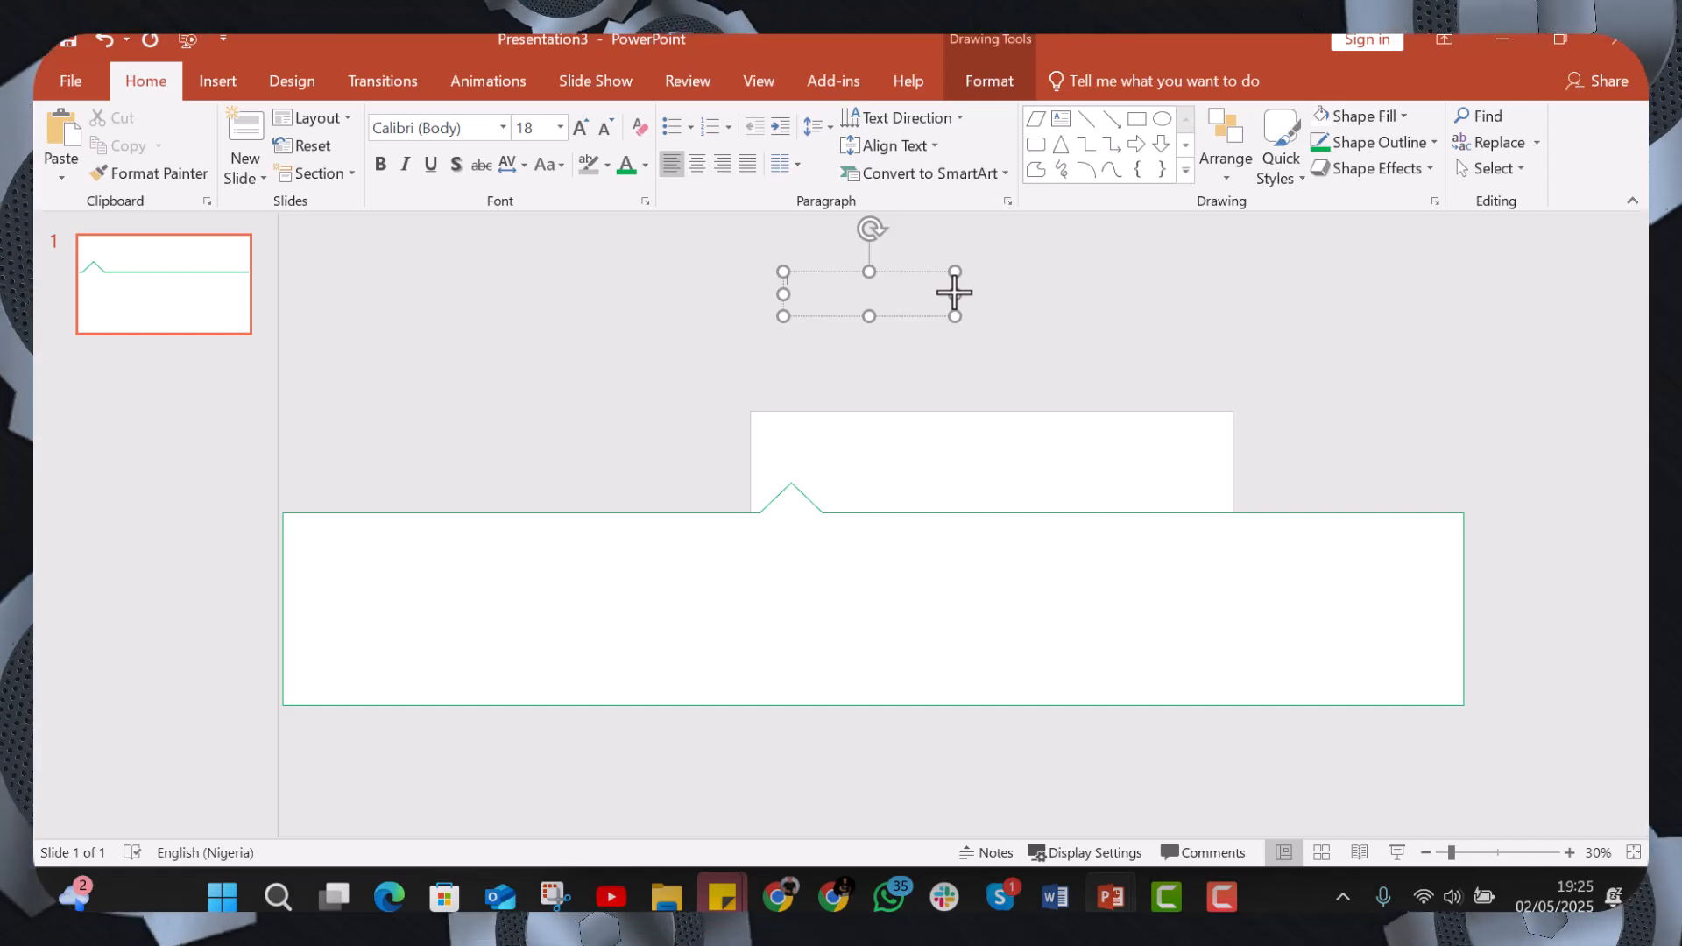
pyautogui.write('Yea')
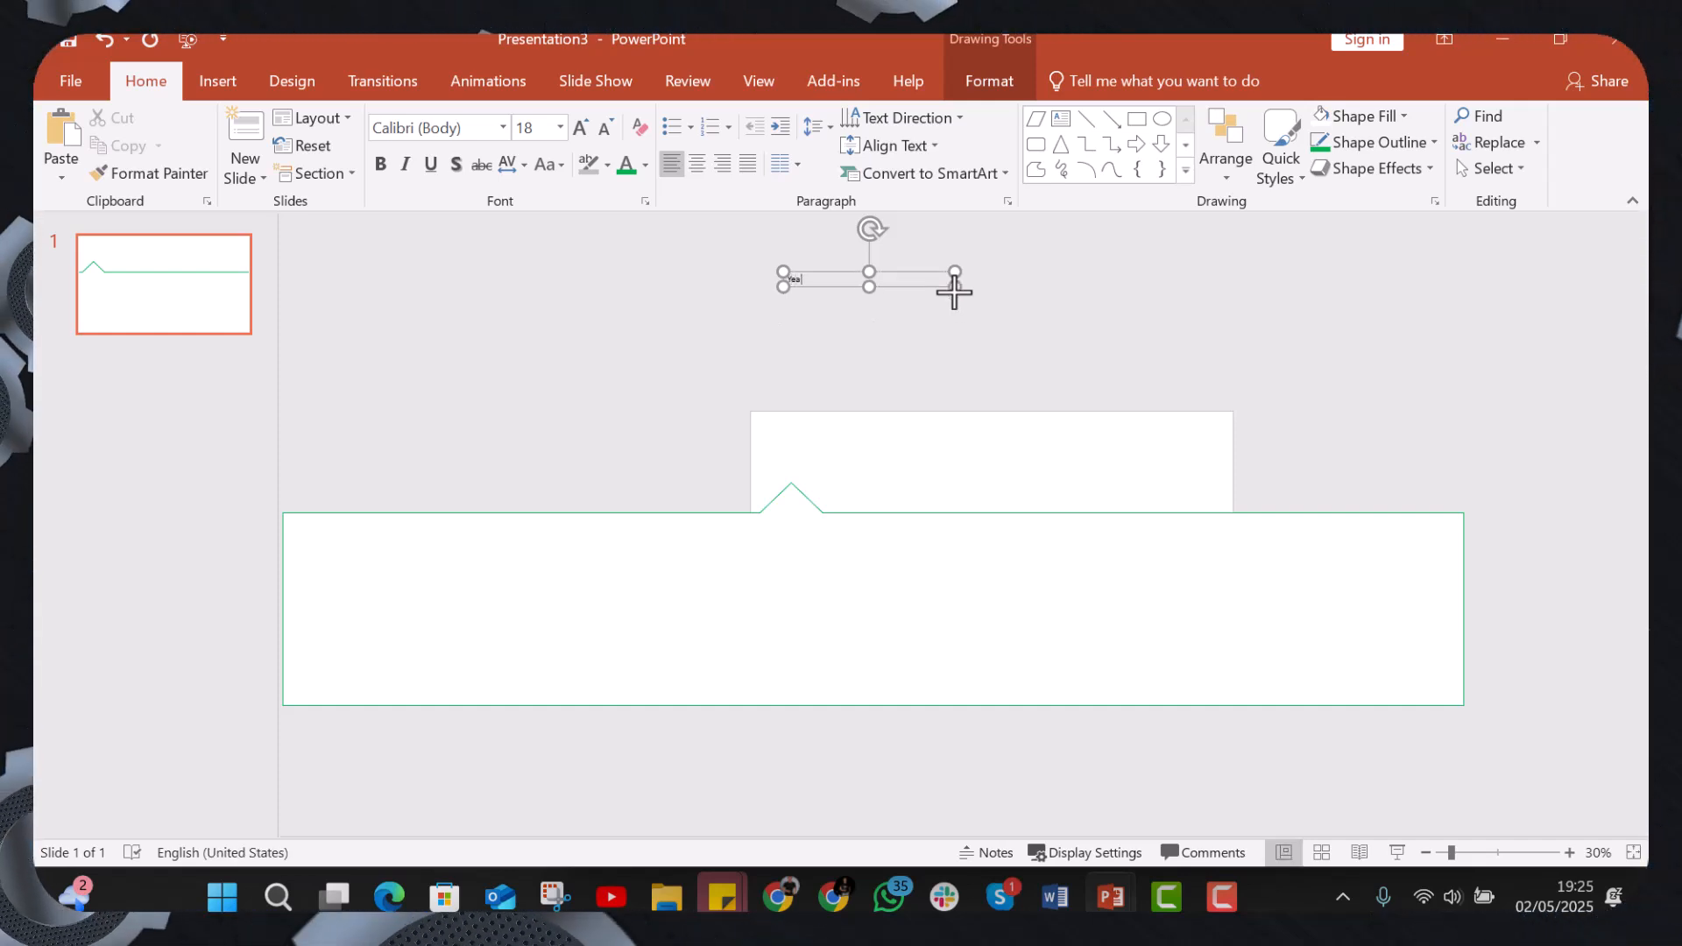
pyautogui.write('rYEAR 20')
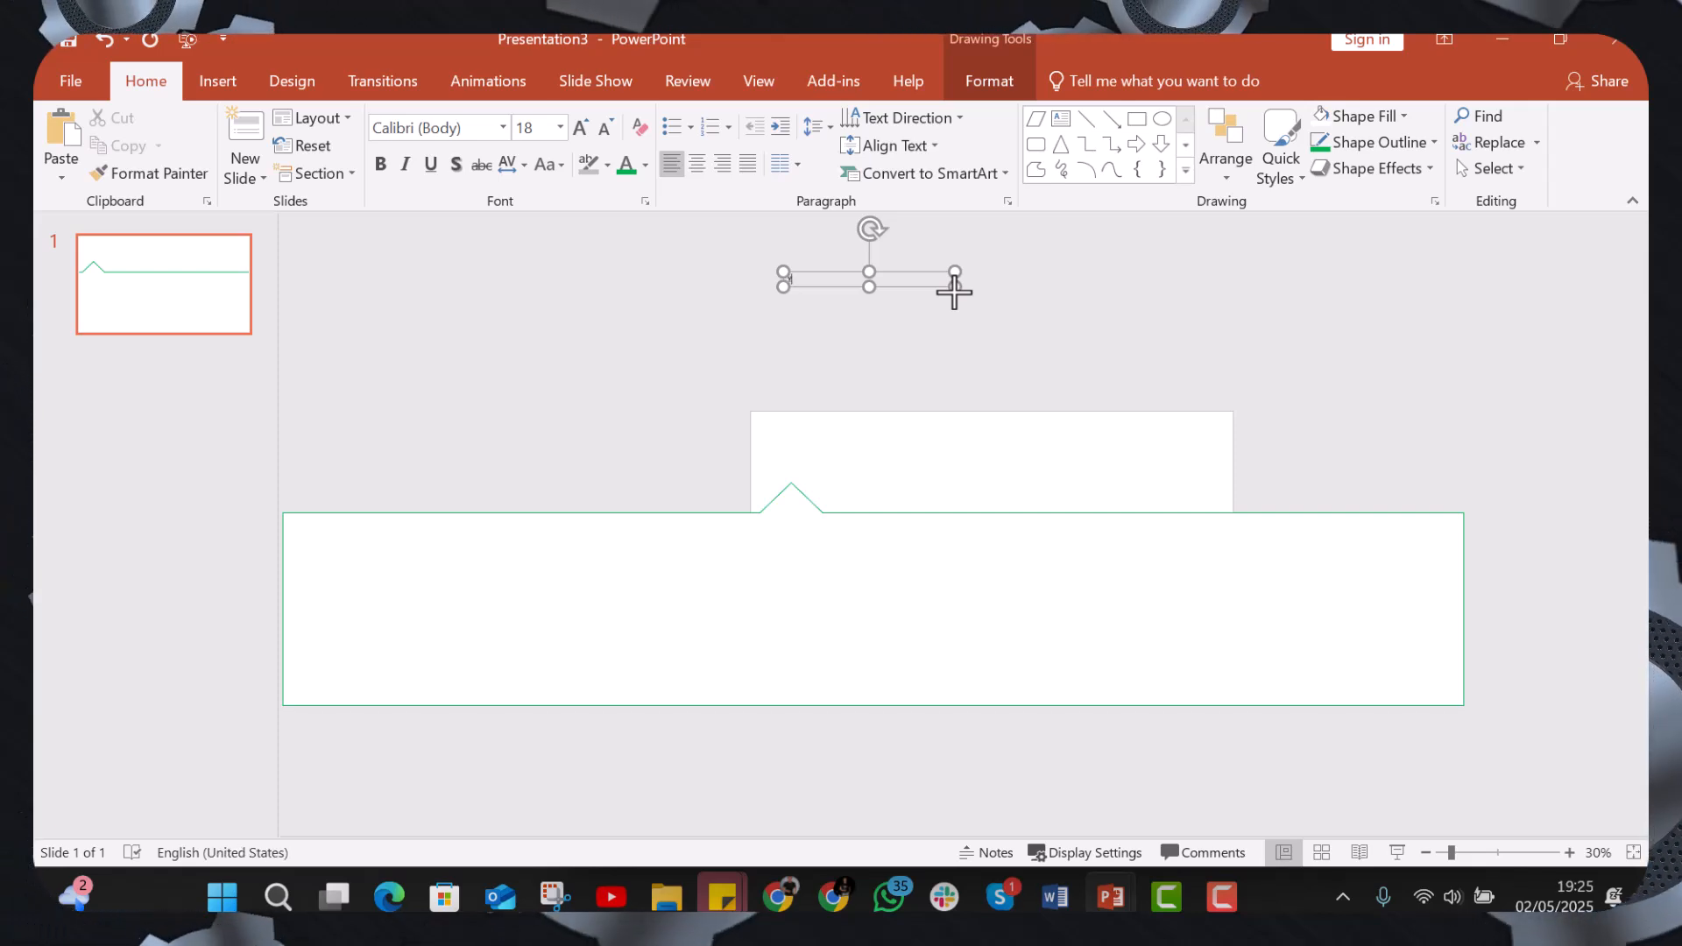
pyautogui.write('25')
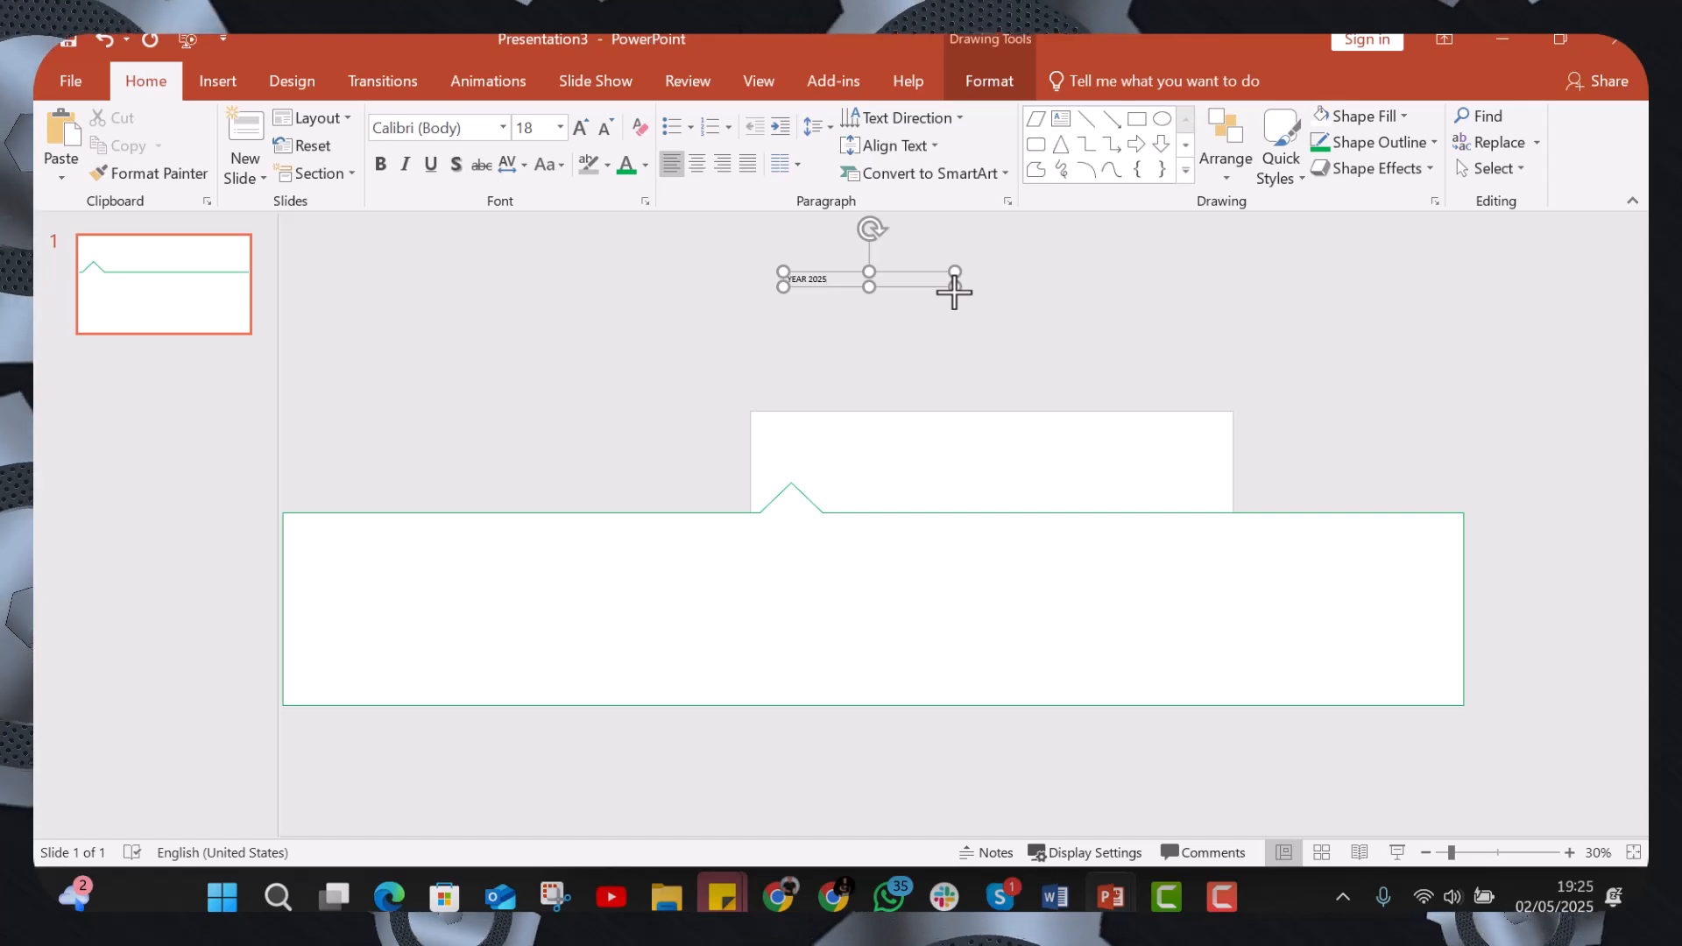
pyautogui.write(' IN V')
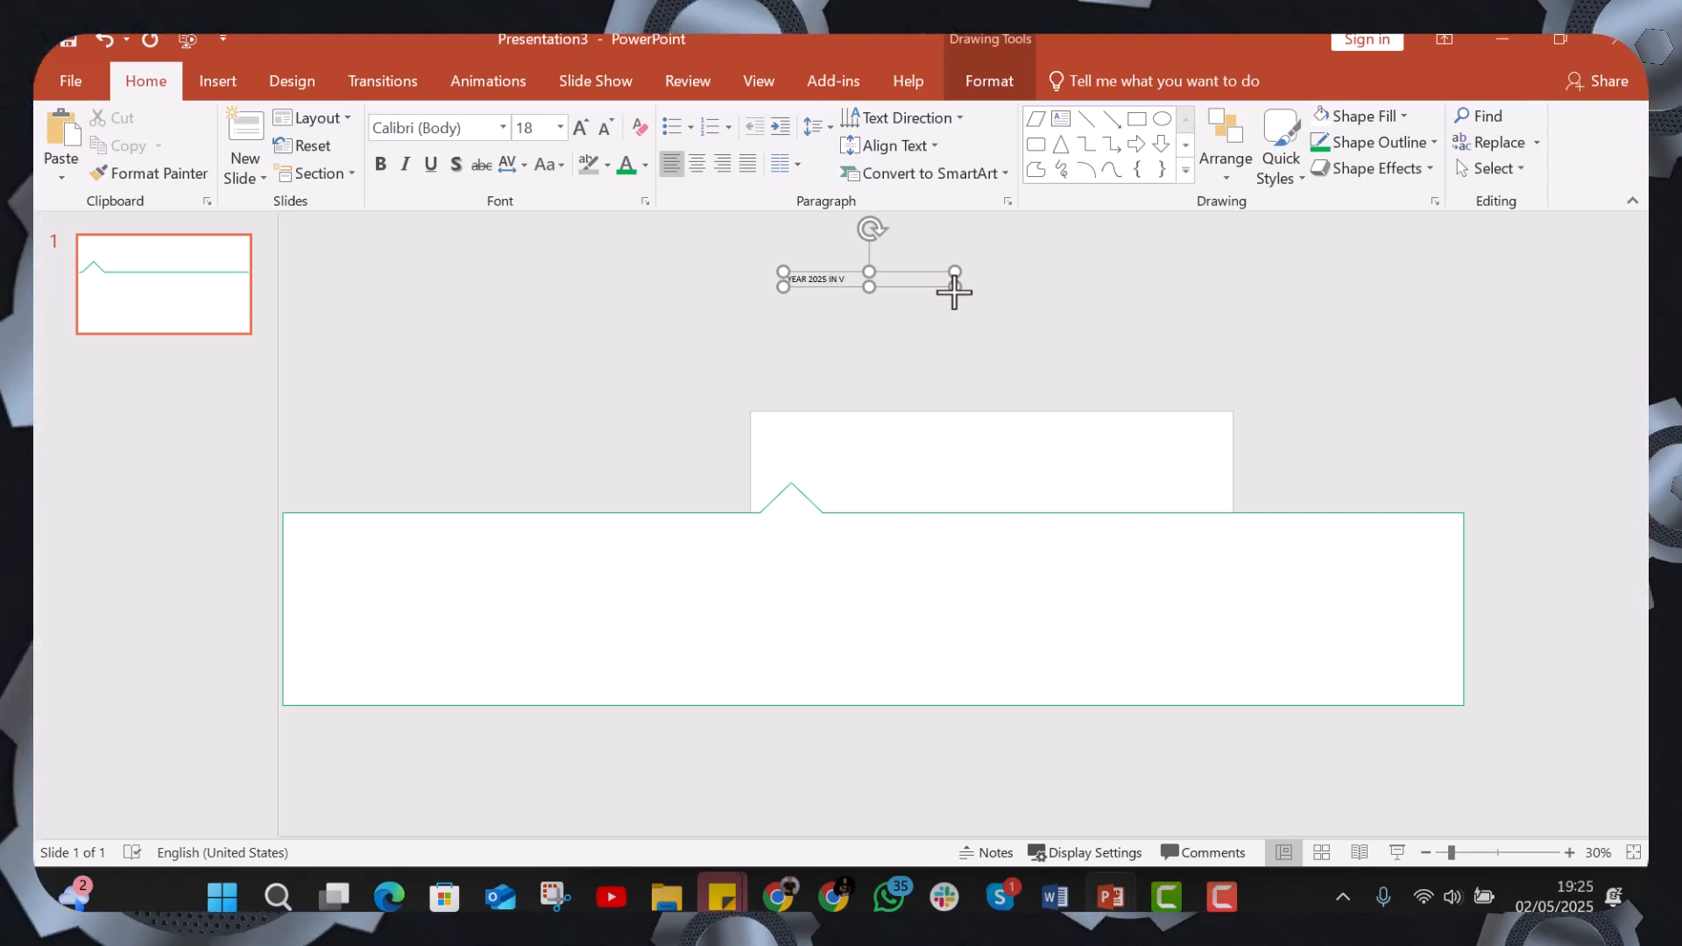
pyautogui.write('IEW')
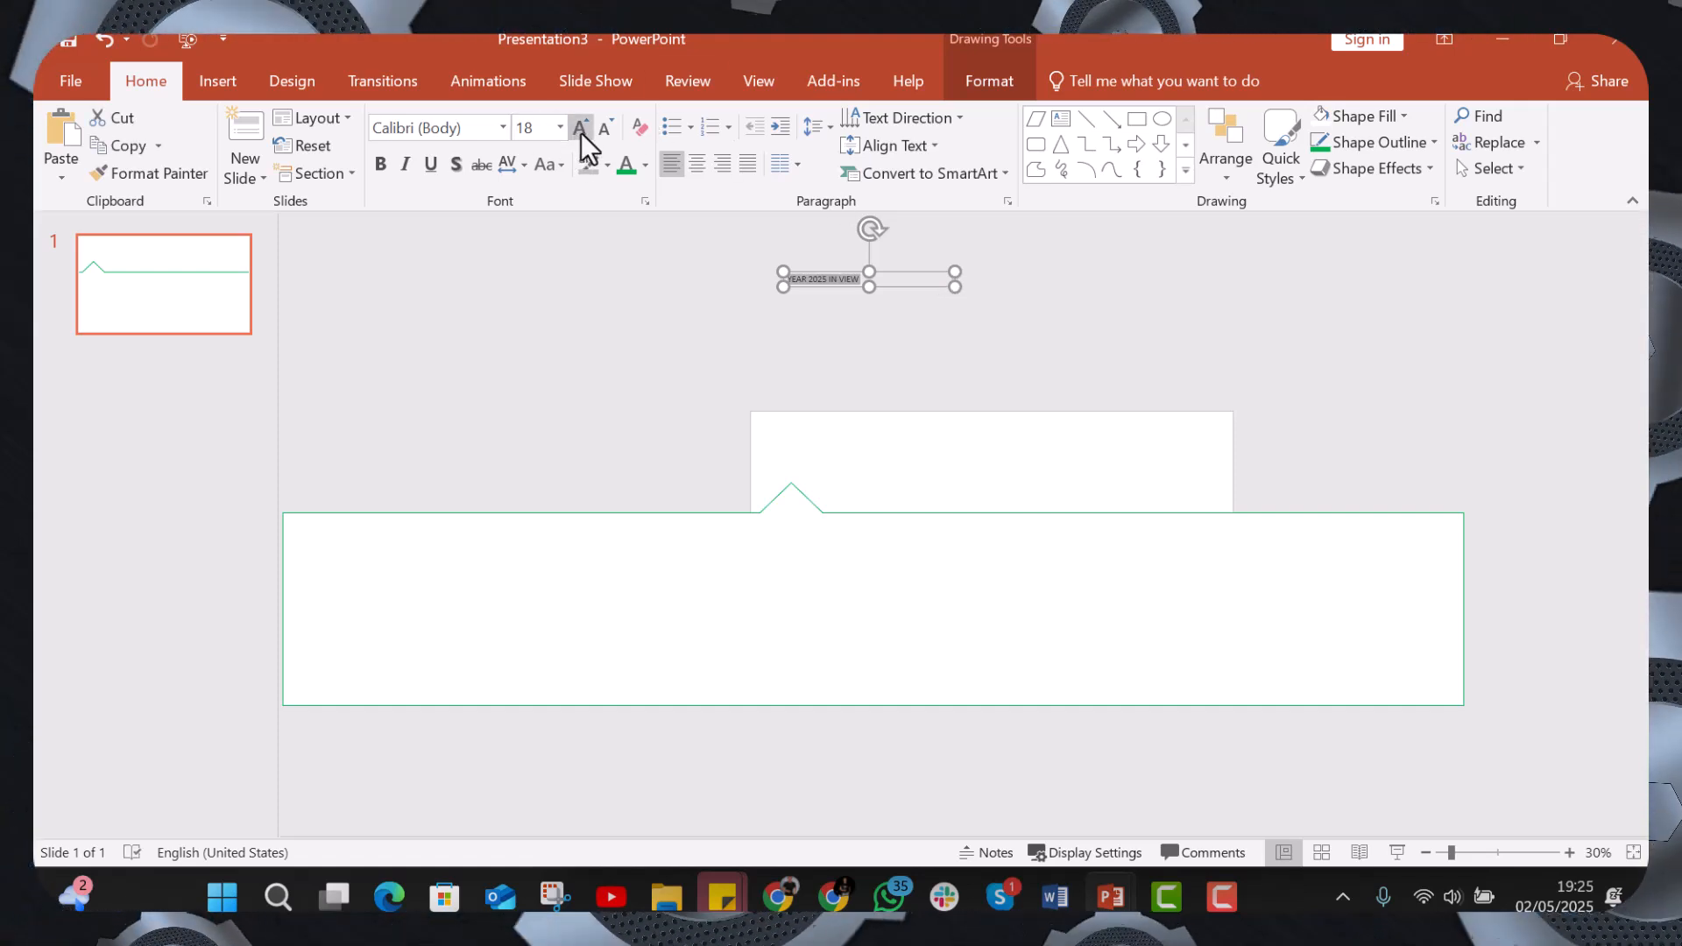
# Format the "YEAR 2025 IN VIEW" text in Arial Black at size 32.
pyautogui.click(503, 131)
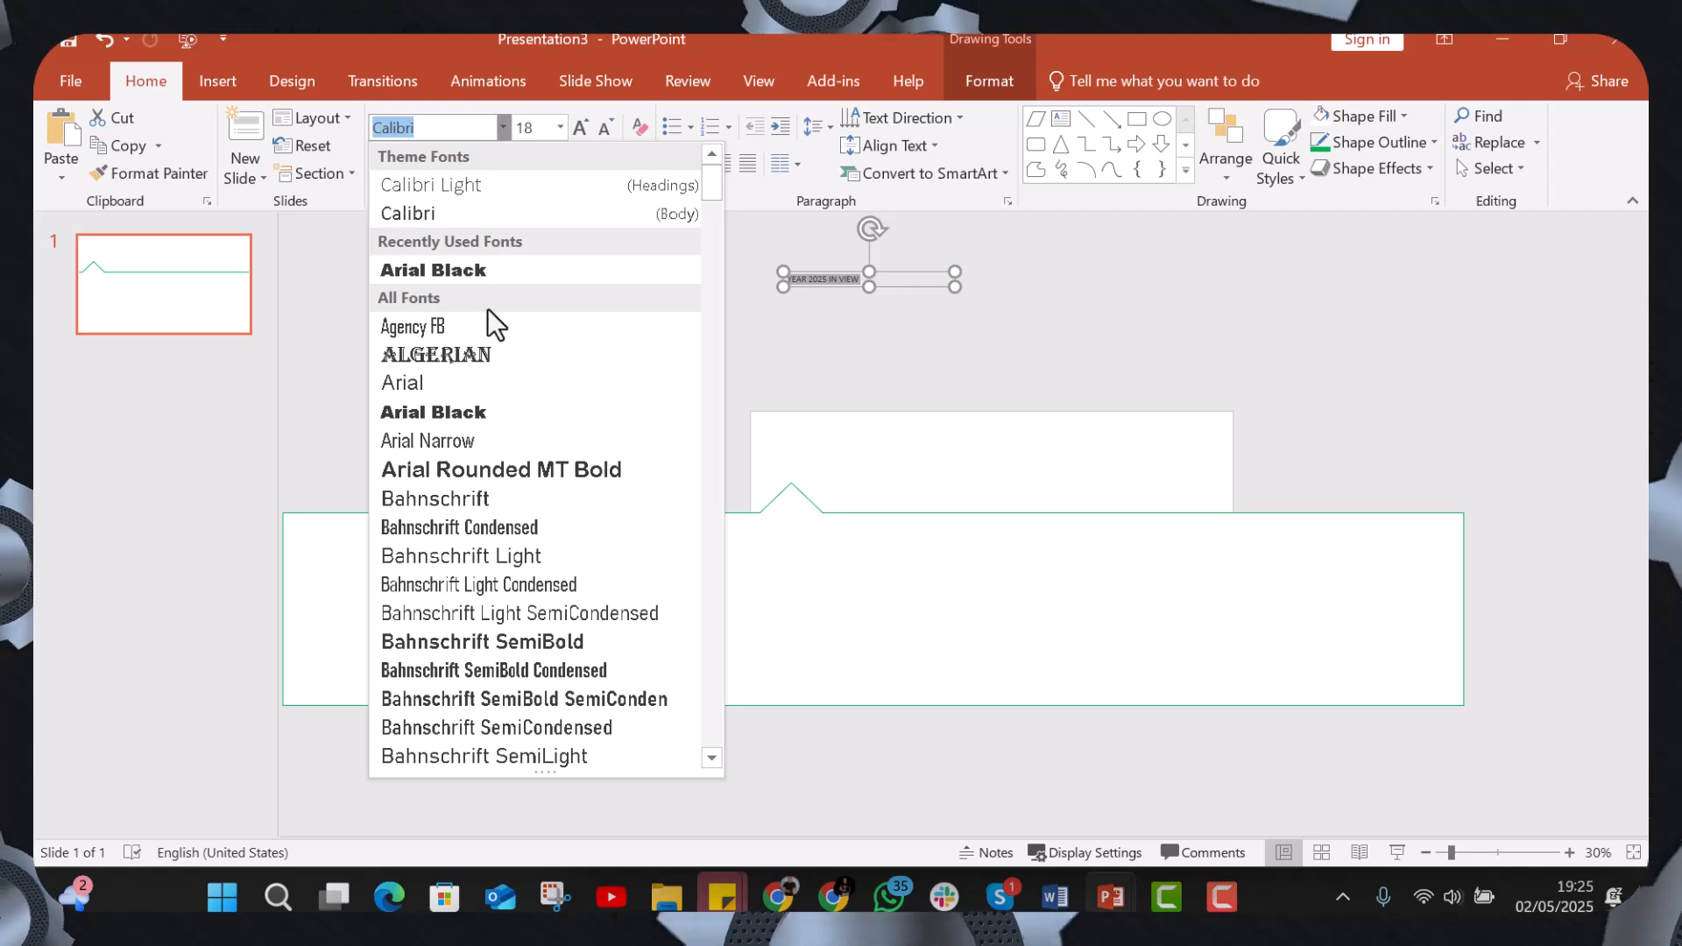
pyautogui.click(494, 268)
pyautogui.click(581, 124)
pyautogui.click(580, 124)
pyautogui.click(581, 124)
pyautogui.click(581, 124)
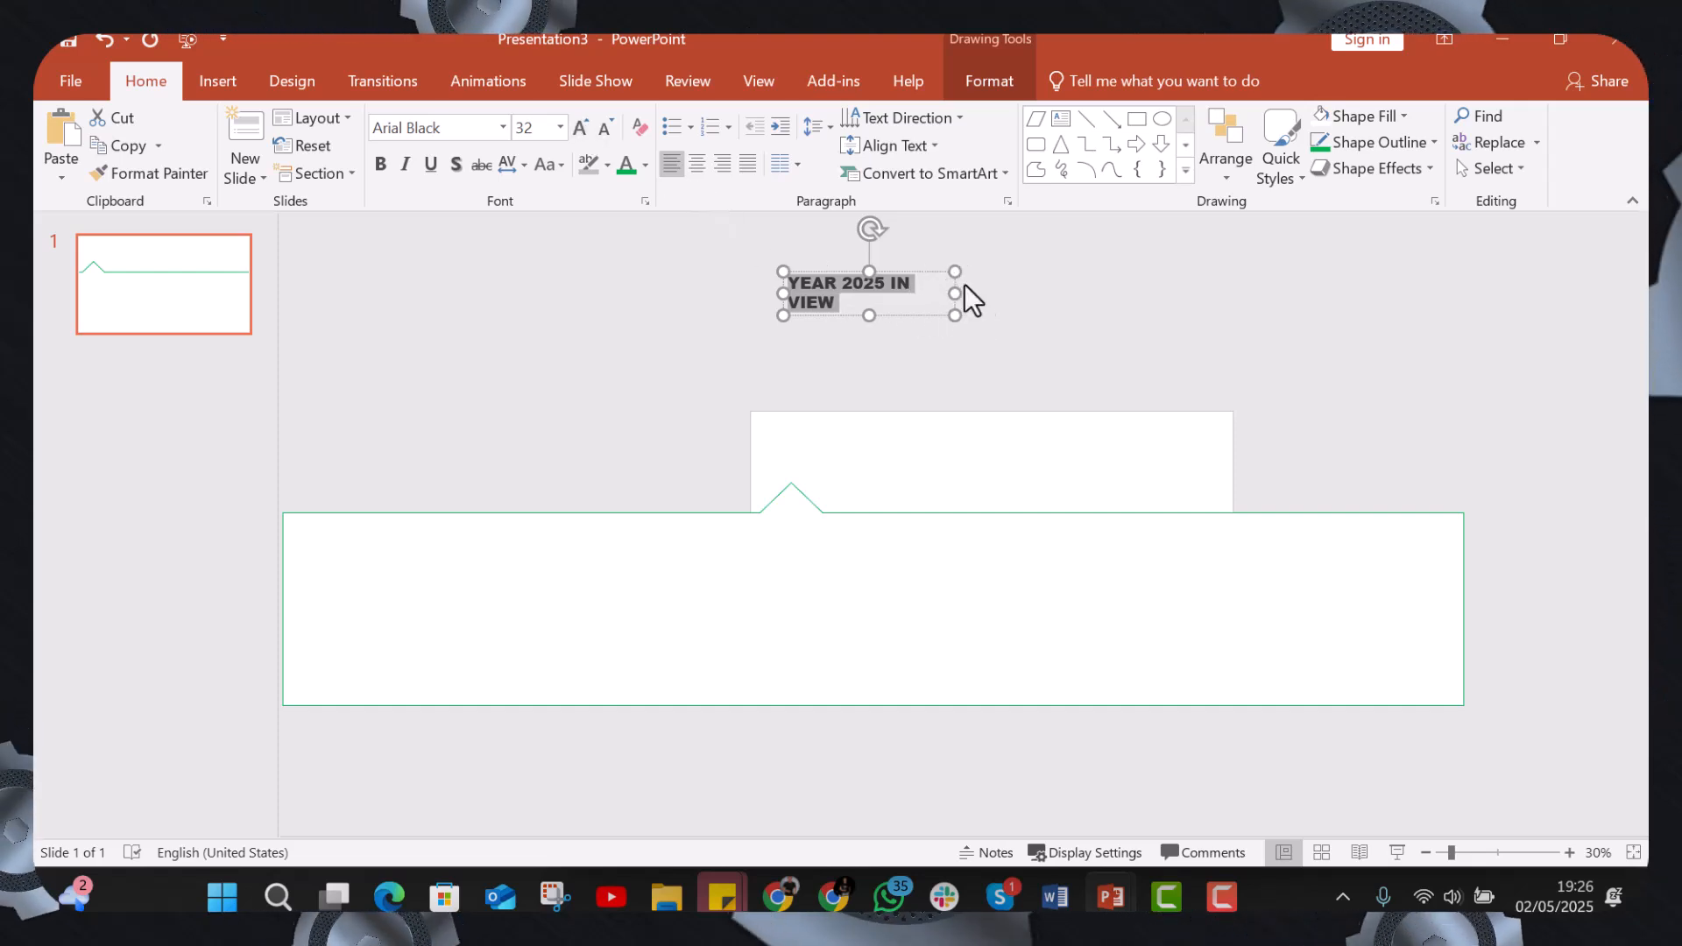
# Widen the title text box so it fits on one line and centre it horizontally near the slide's upper edge.
pyautogui.moveTo(952, 291); pyautogui.dragTo(989, 290)
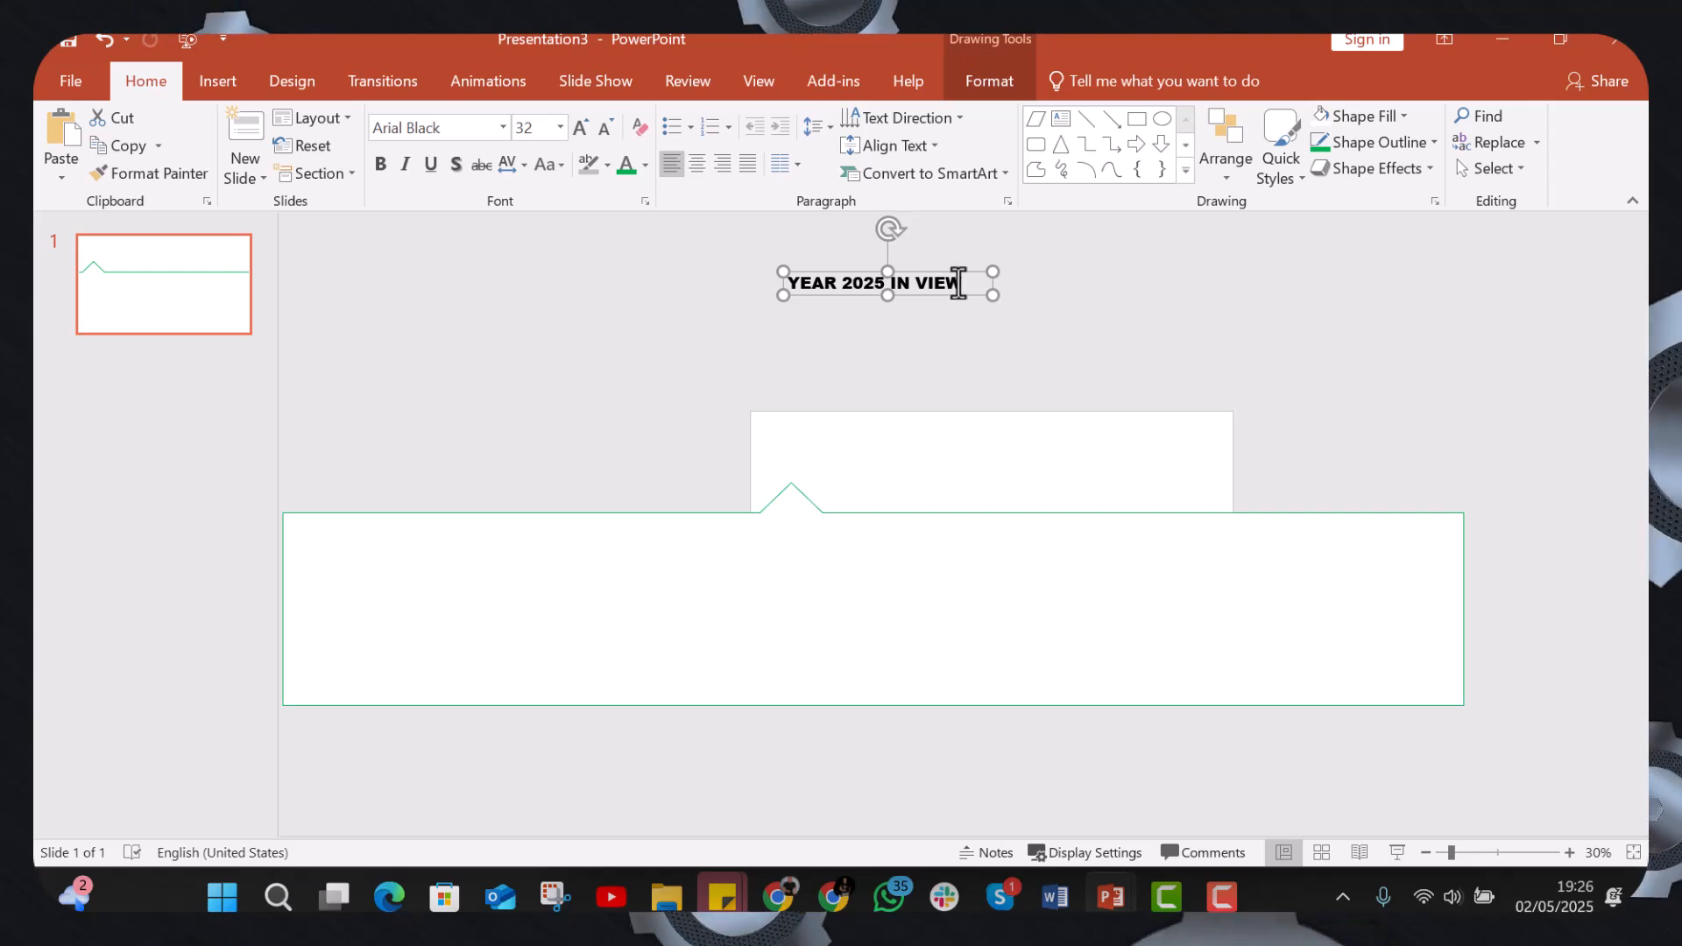
pyautogui.moveTo(976, 287); pyautogui.dragTo(1084, 432)
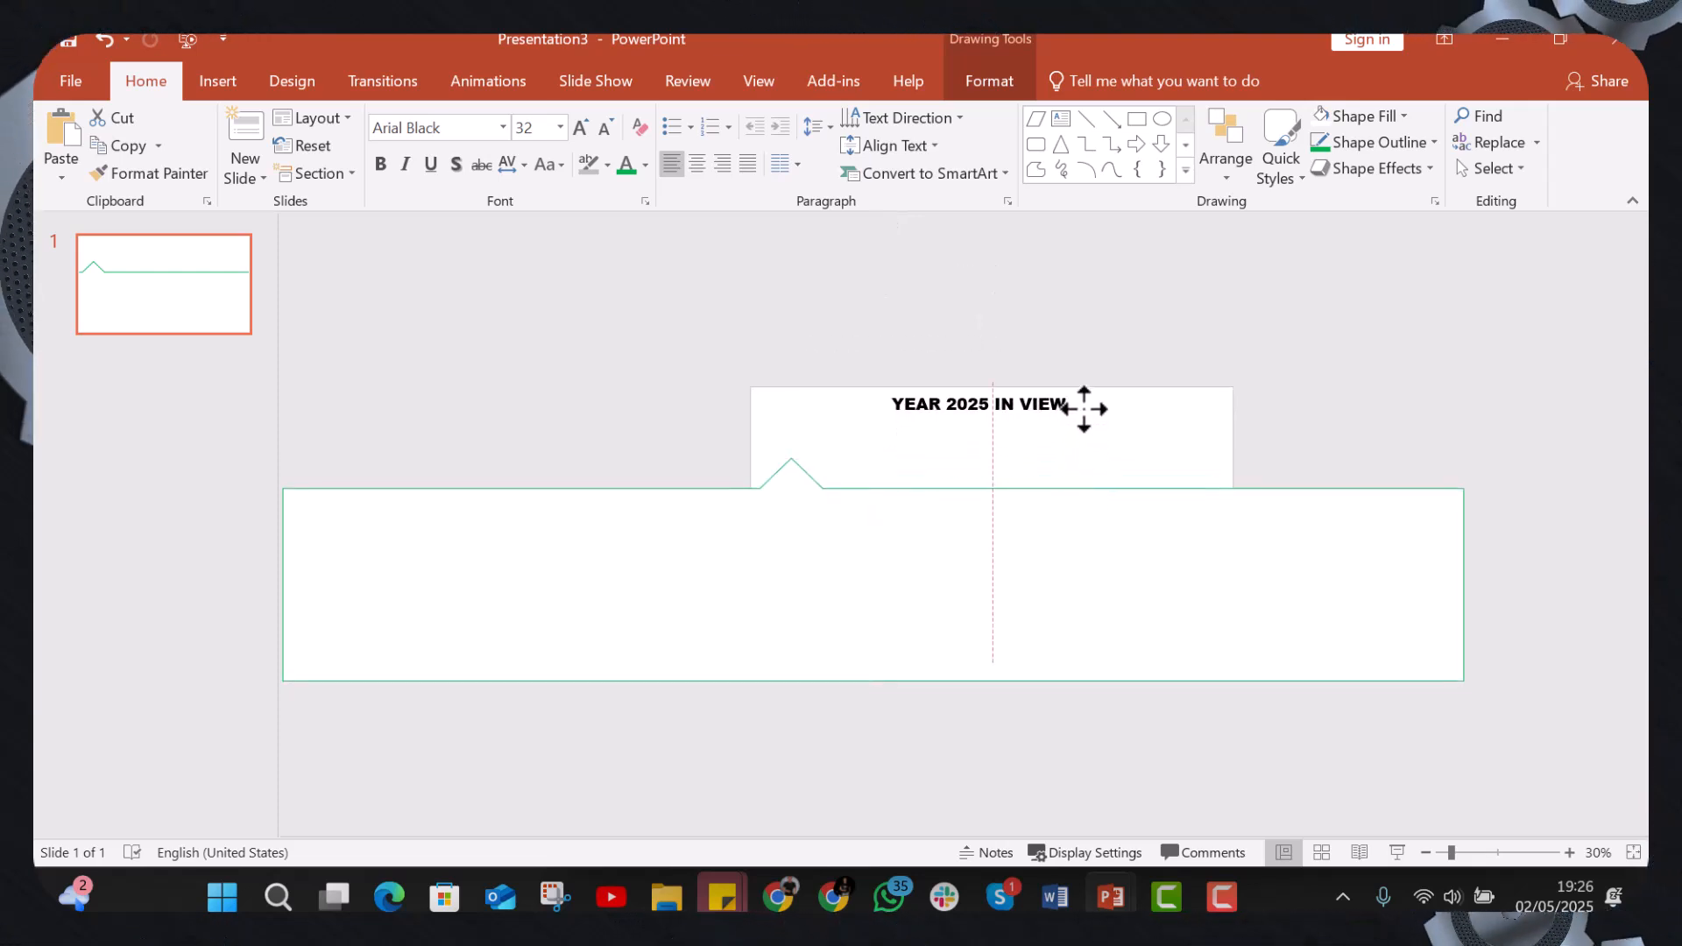
pyautogui.moveTo(1084, 409); pyautogui.dragTo(1083, 409)
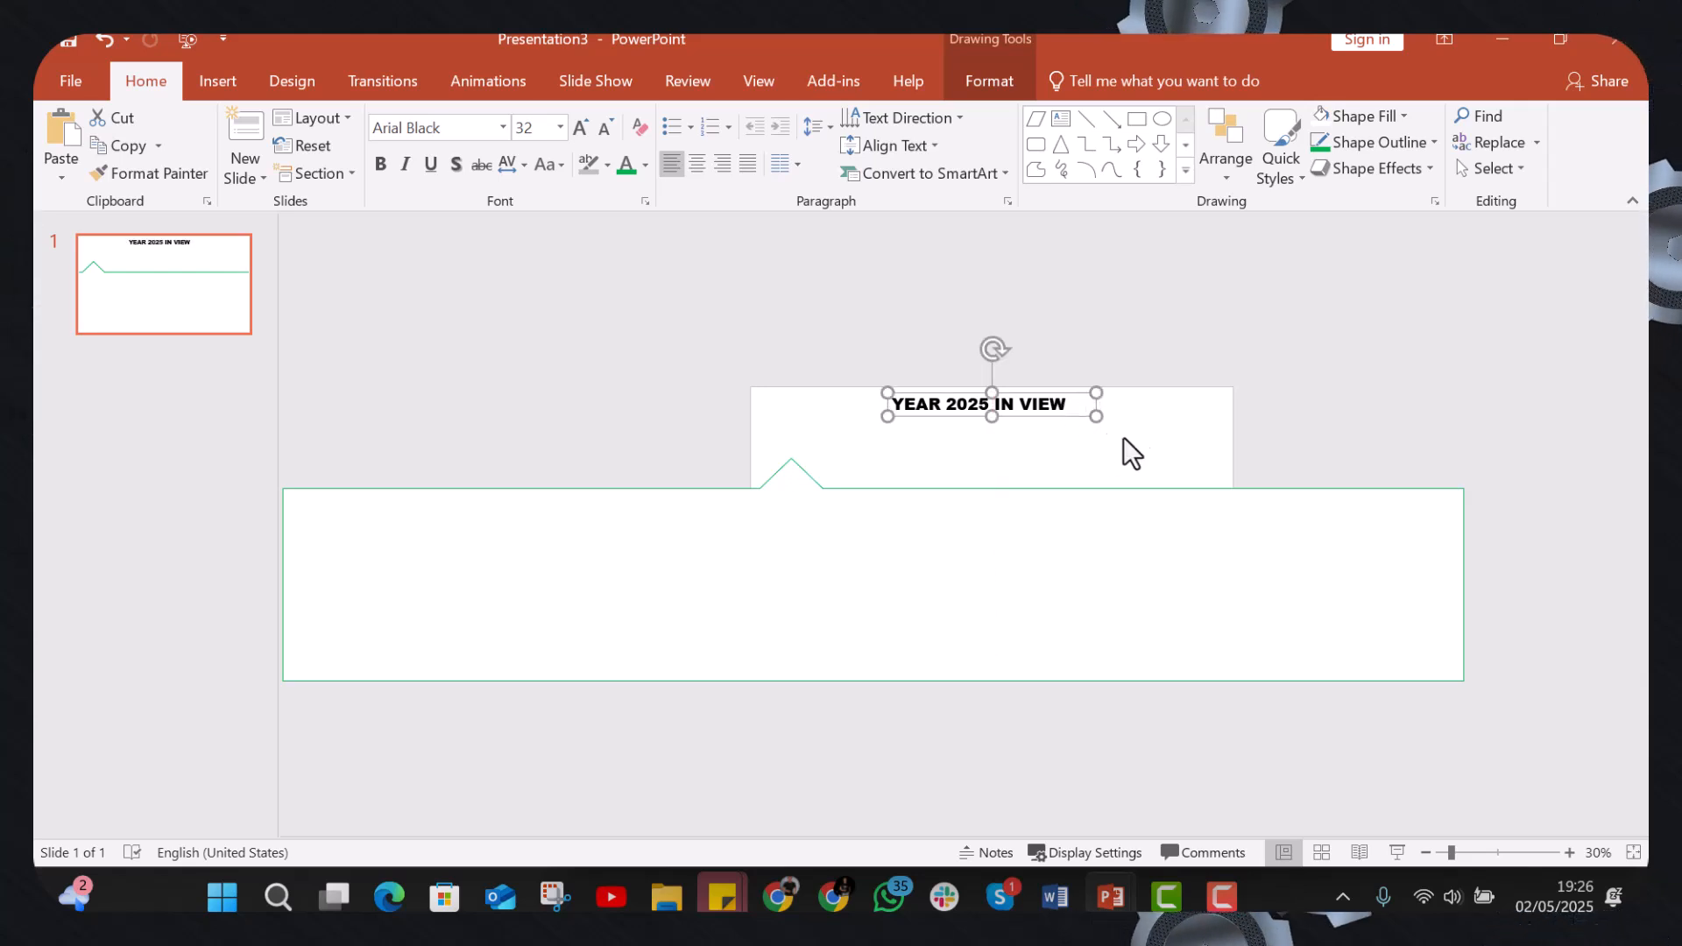
pyautogui.click(1233, 303)
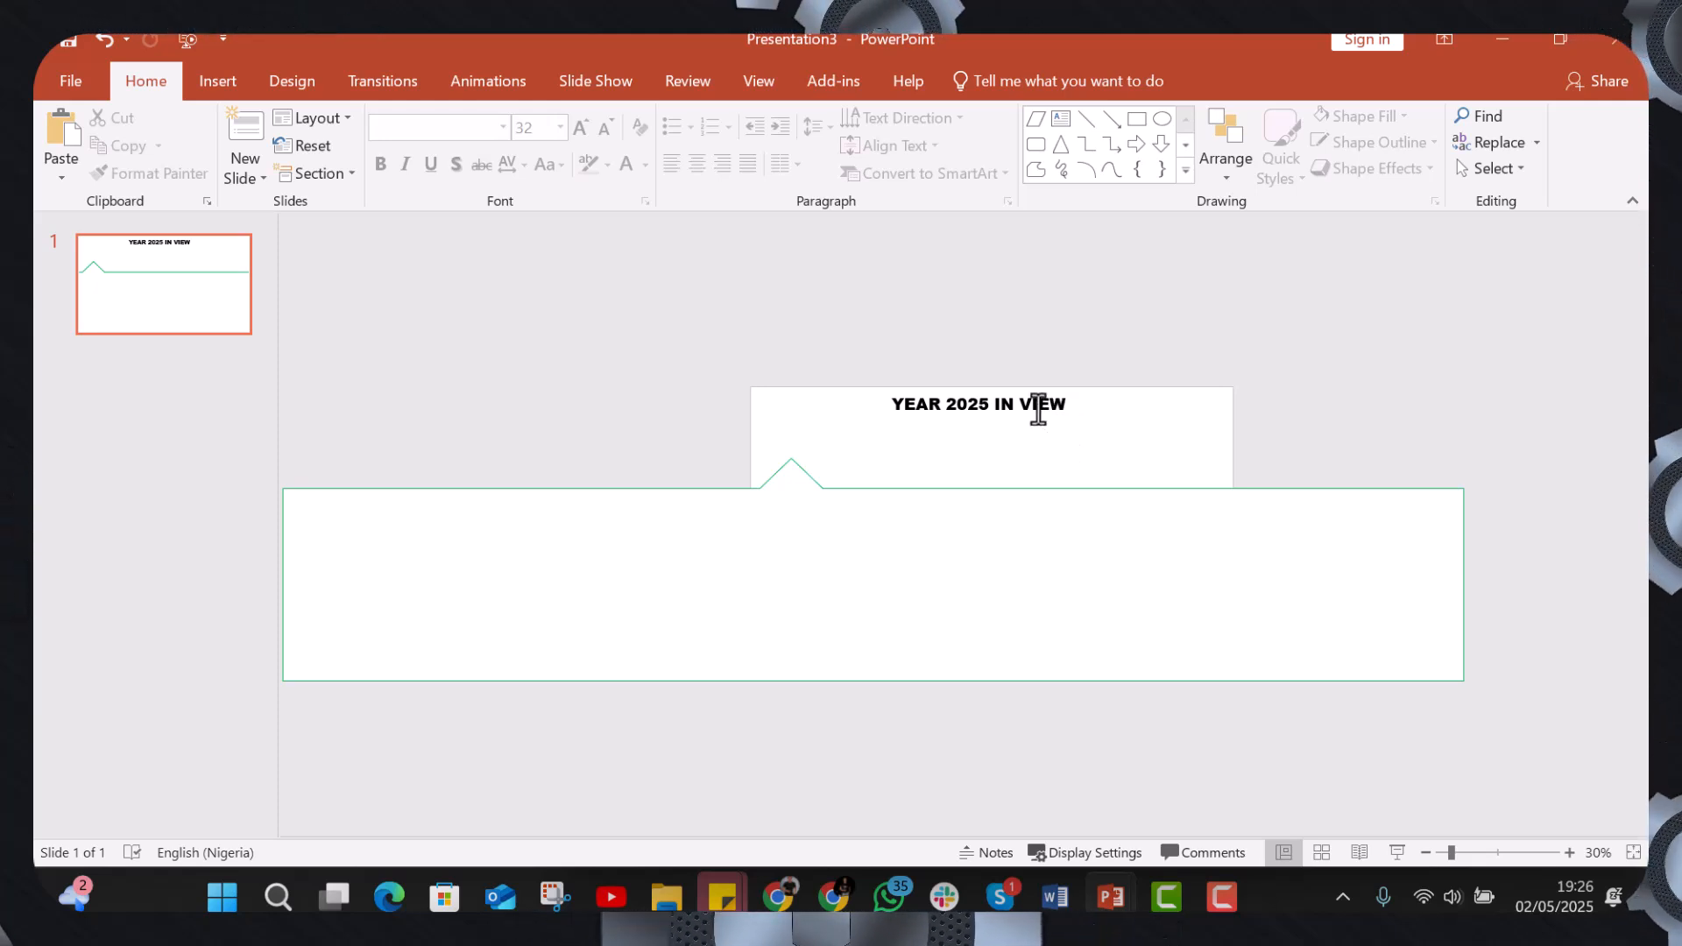
# Add a small text box above the slide reading "1st Quarter".
pyautogui.click(1061, 123)
pyautogui.moveTo(935, 245); pyautogui.dragTo(1021, 265)
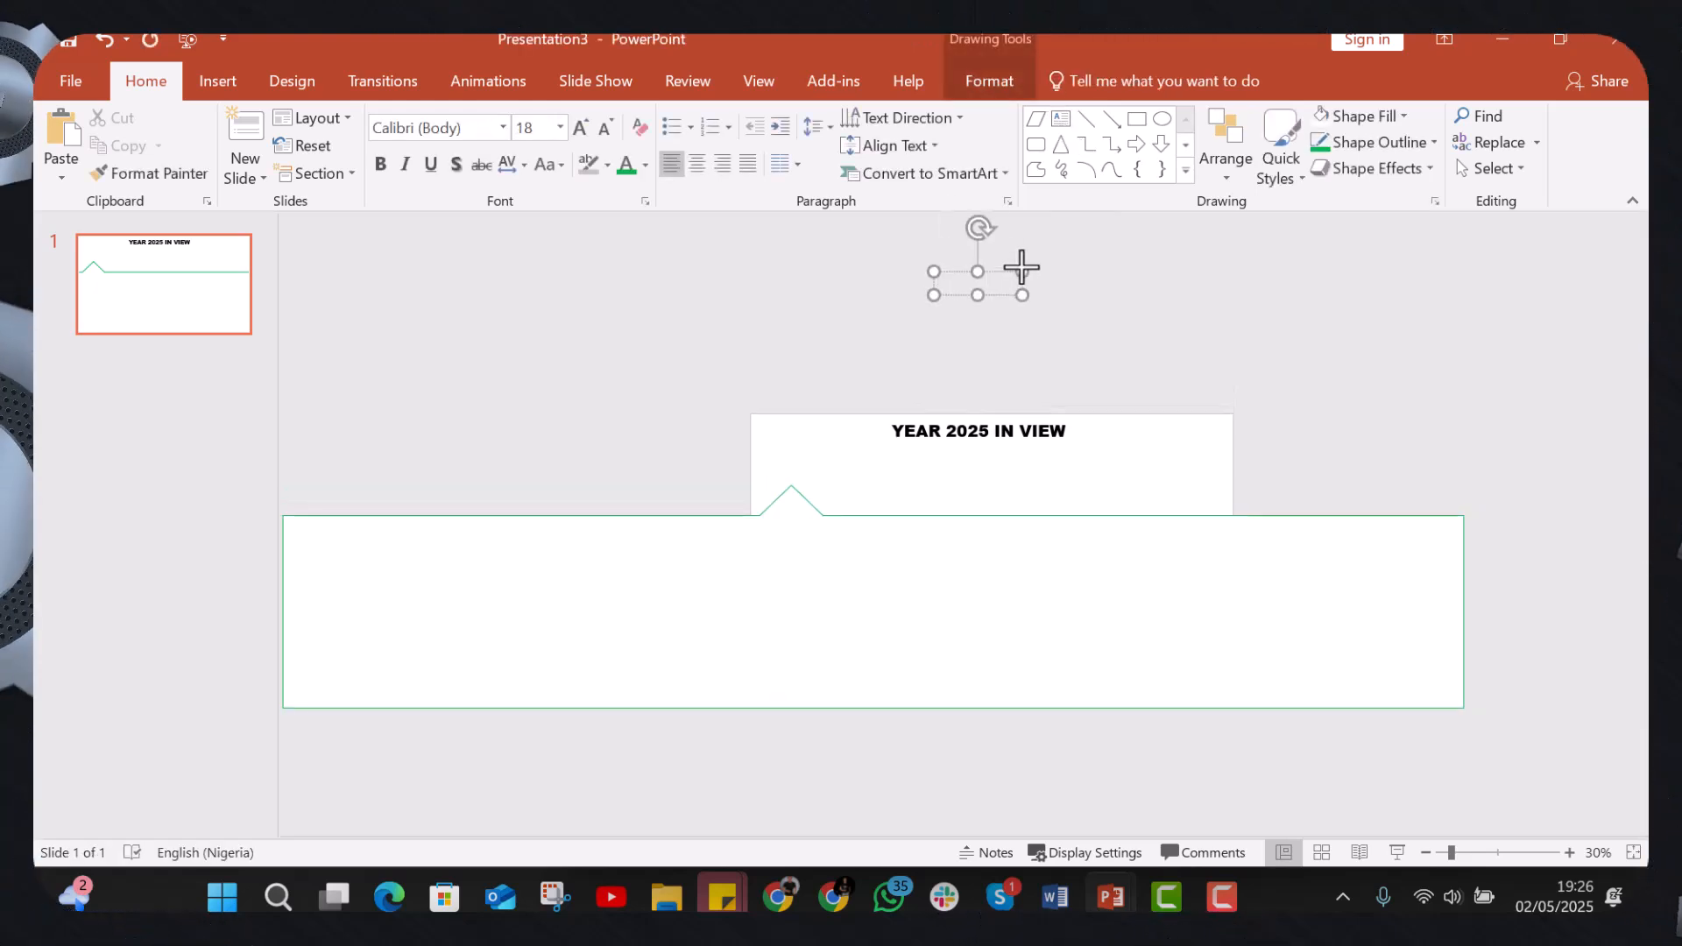
pyautogui.write('1ST')
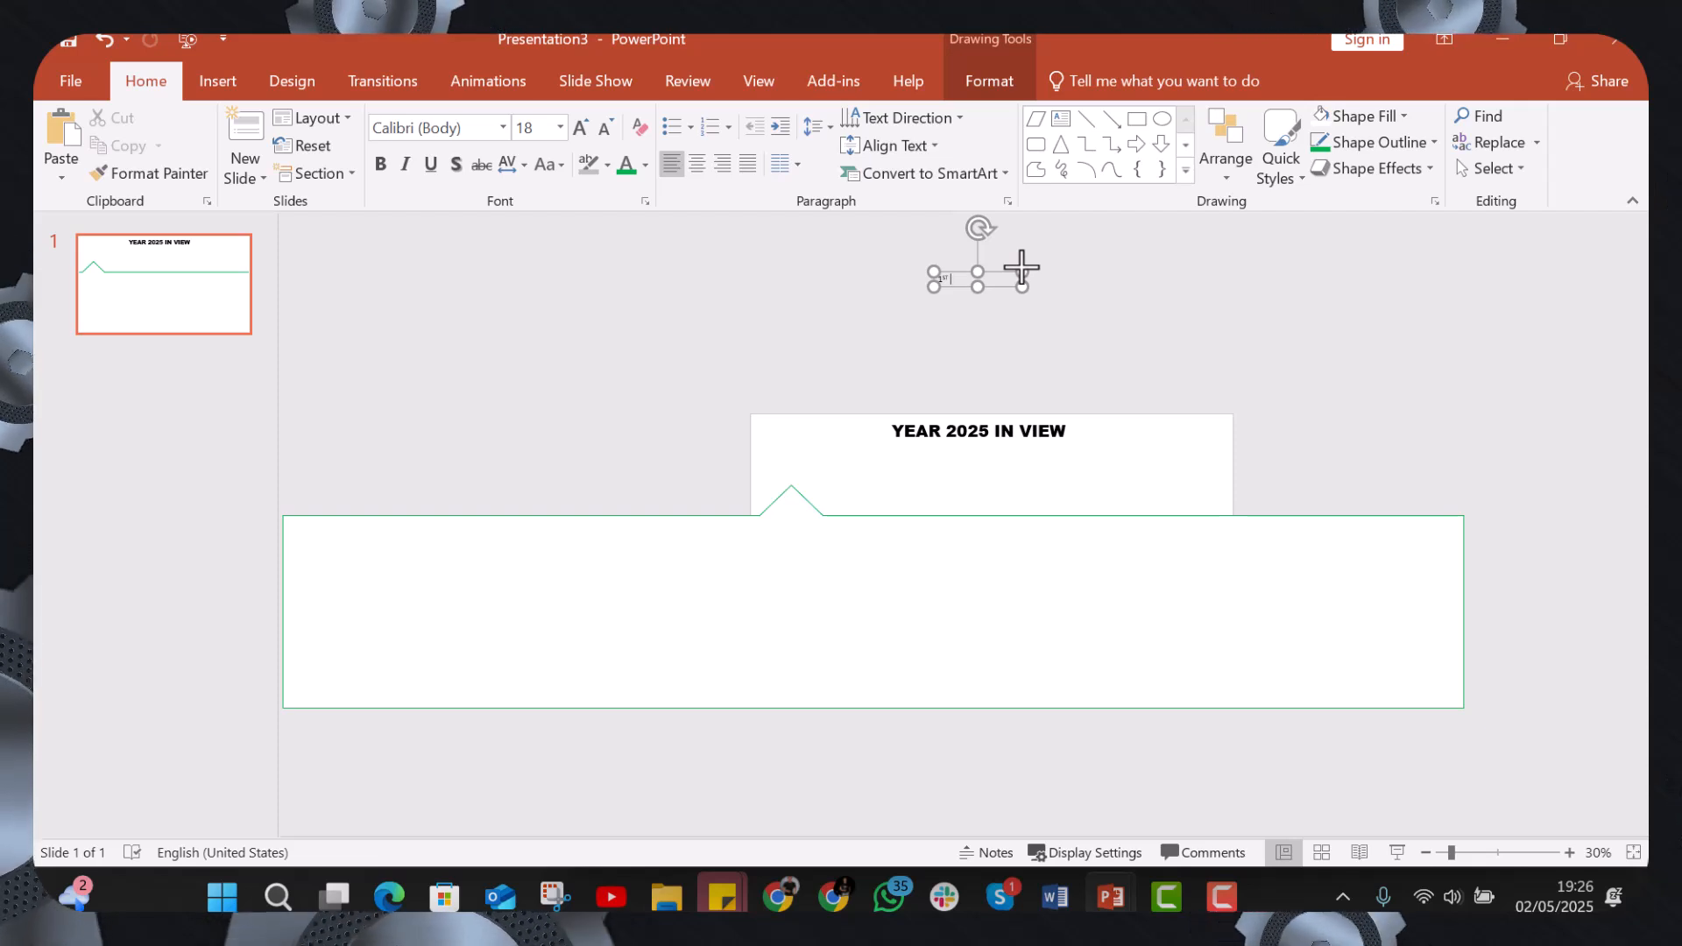
pyautogui.write(' Q')
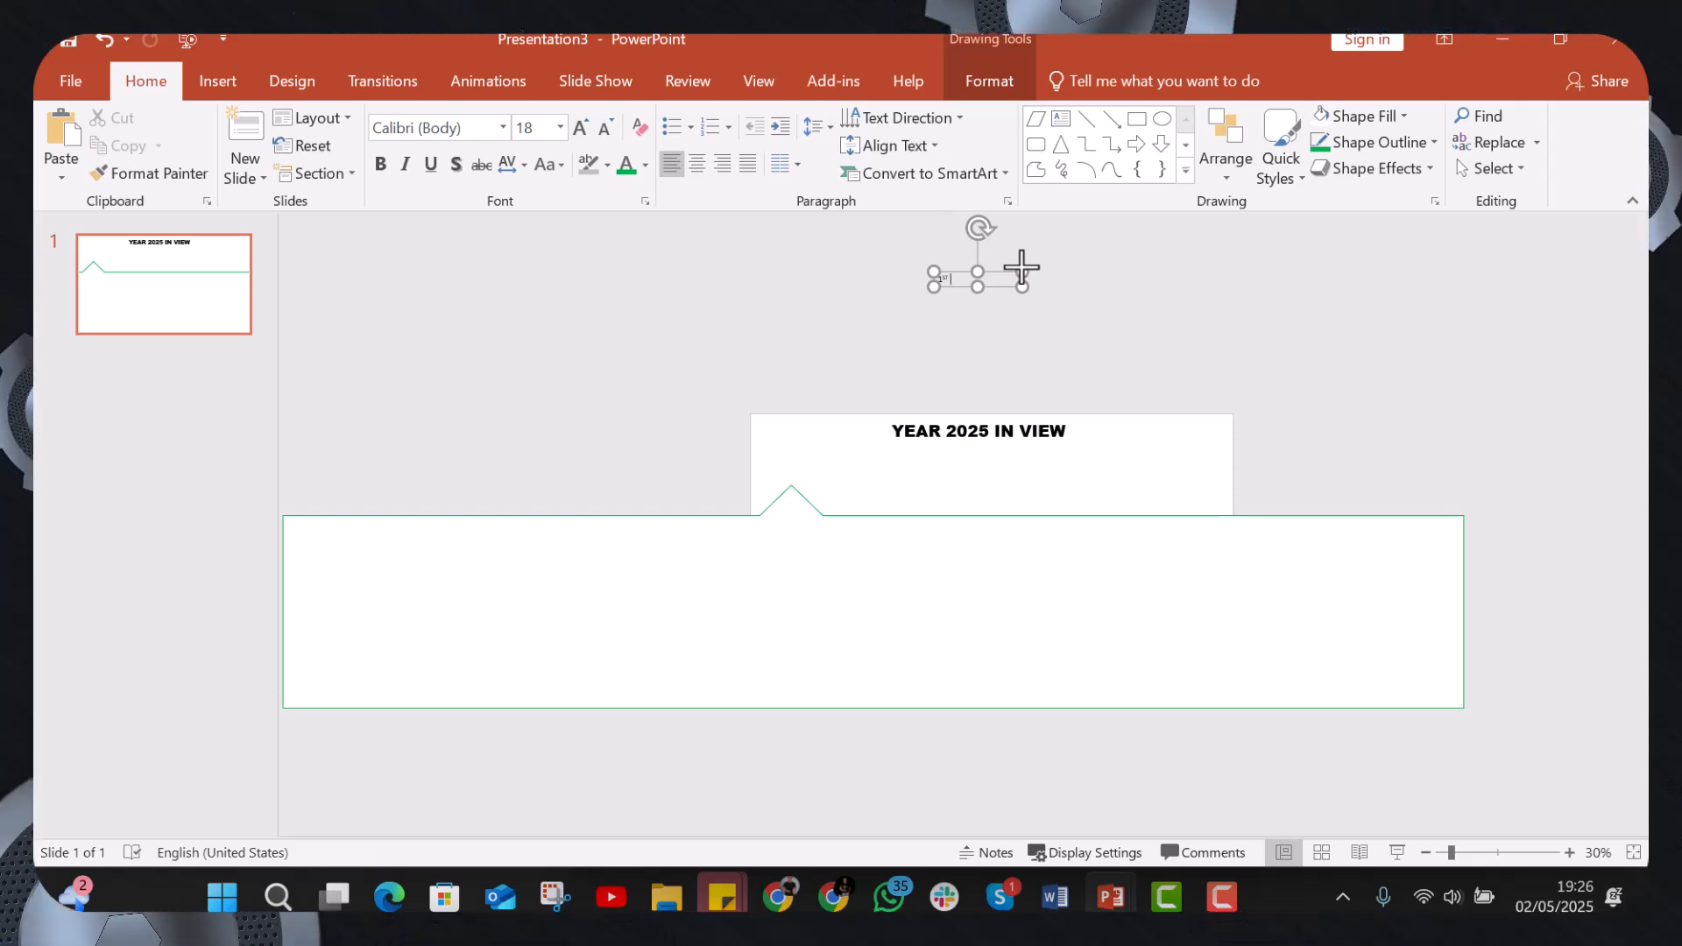
pyautogui.write('uar')
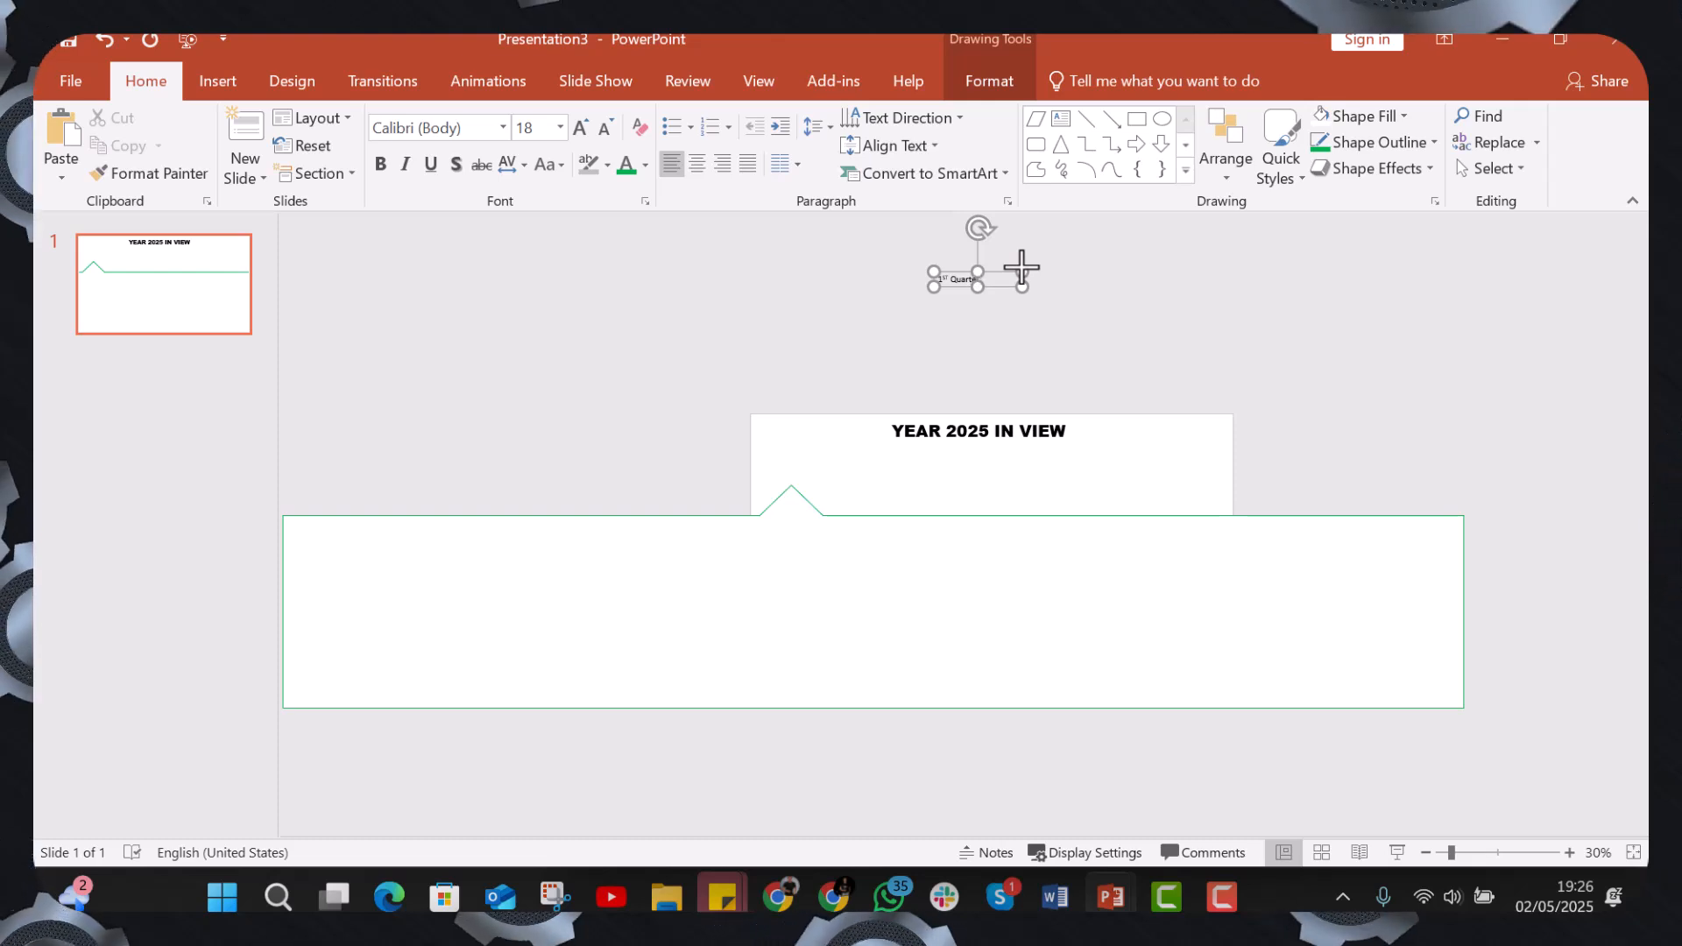
pyautogui.write('te')
# Narrow the "1st Quarter" text box to fit its text more closely and keep only that box selected.
pyautogui.hotkey('ctrl', 'a')
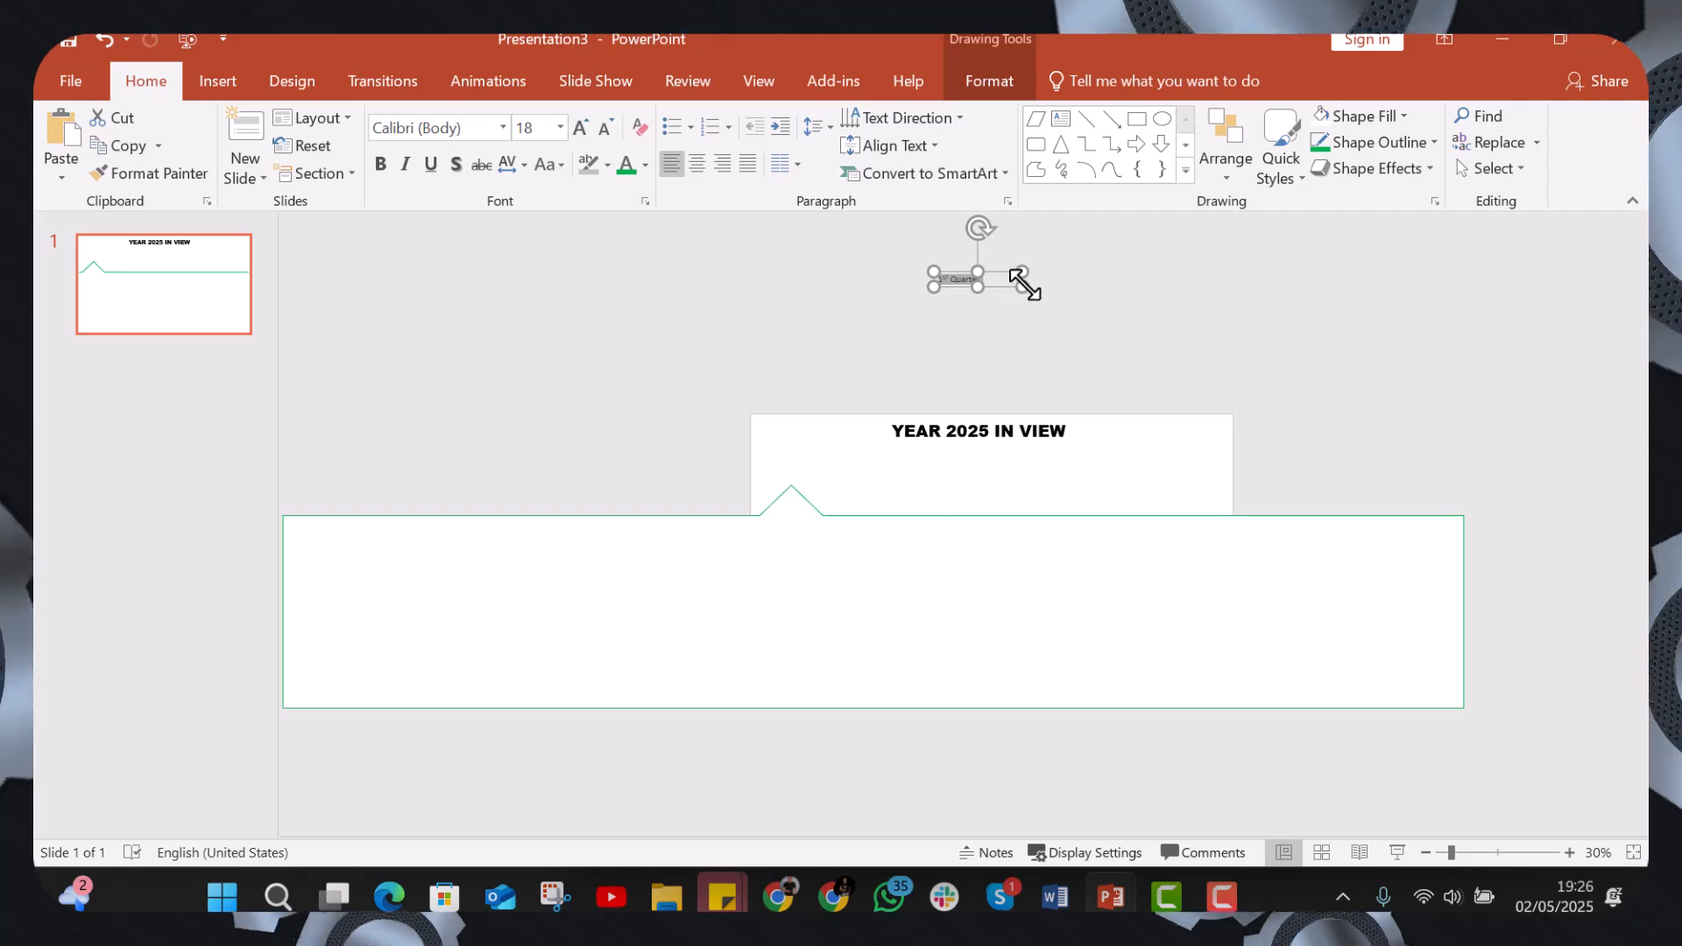
pyautogui.scroll(-1, 998, 284)
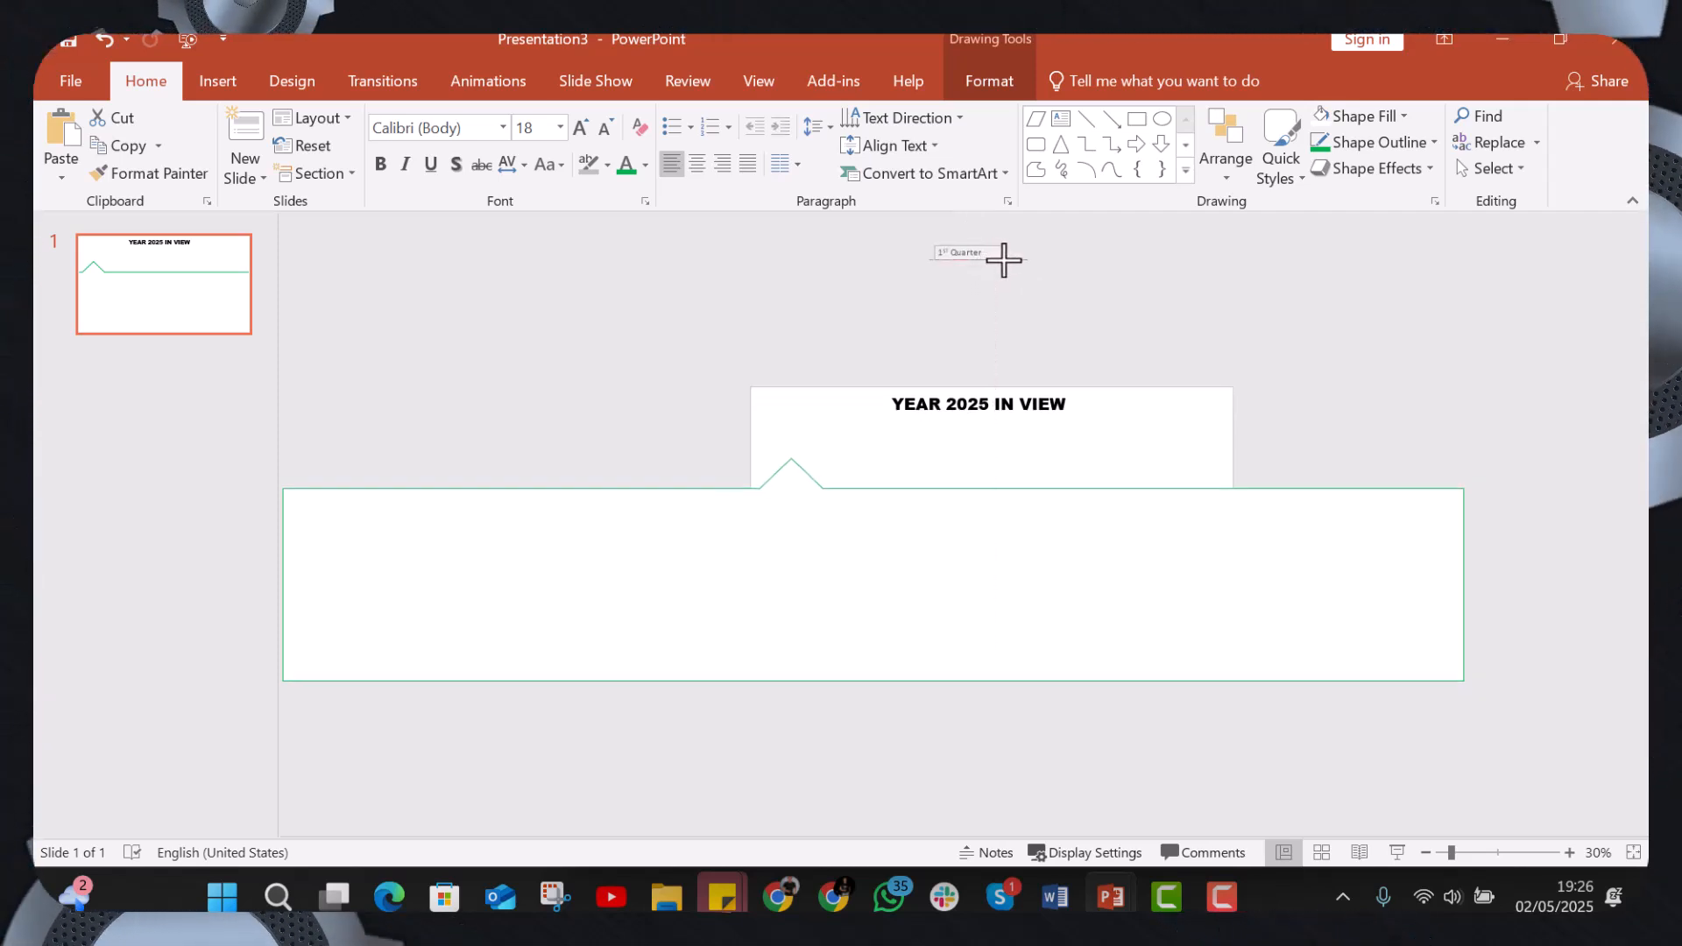
pyautogui.click(999, 259)
pyautogui.scroll(1, 1002, 260)
pyautogui.hotkey('ctrl', 'a')
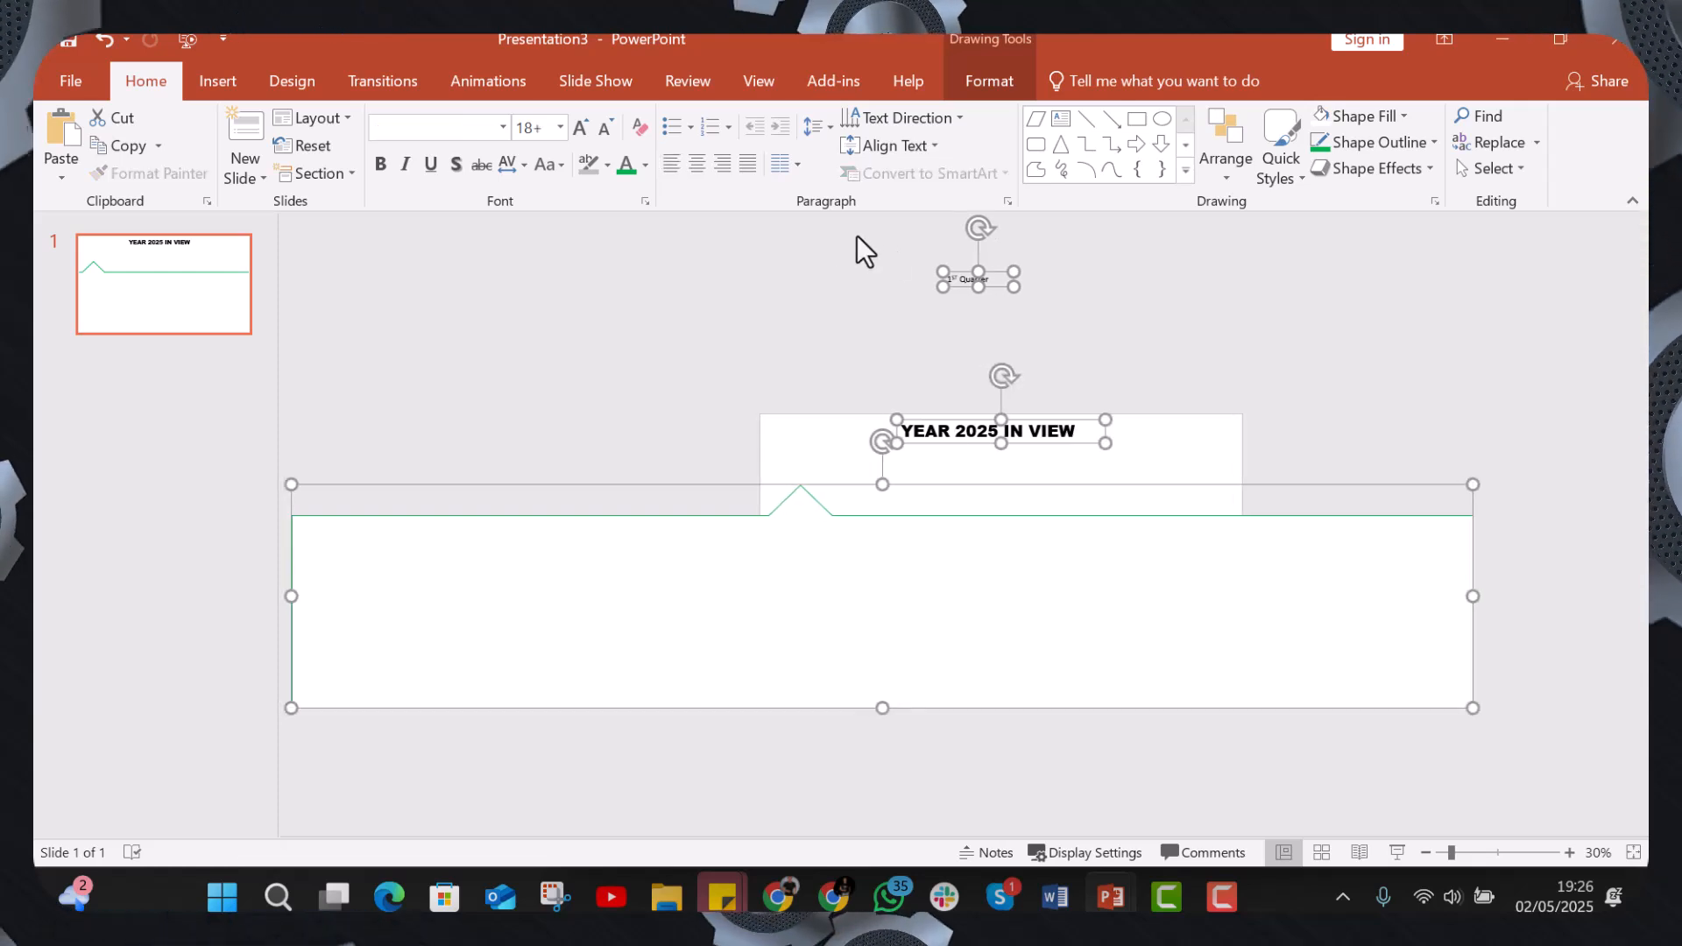
pyautogui.click(992, 276)
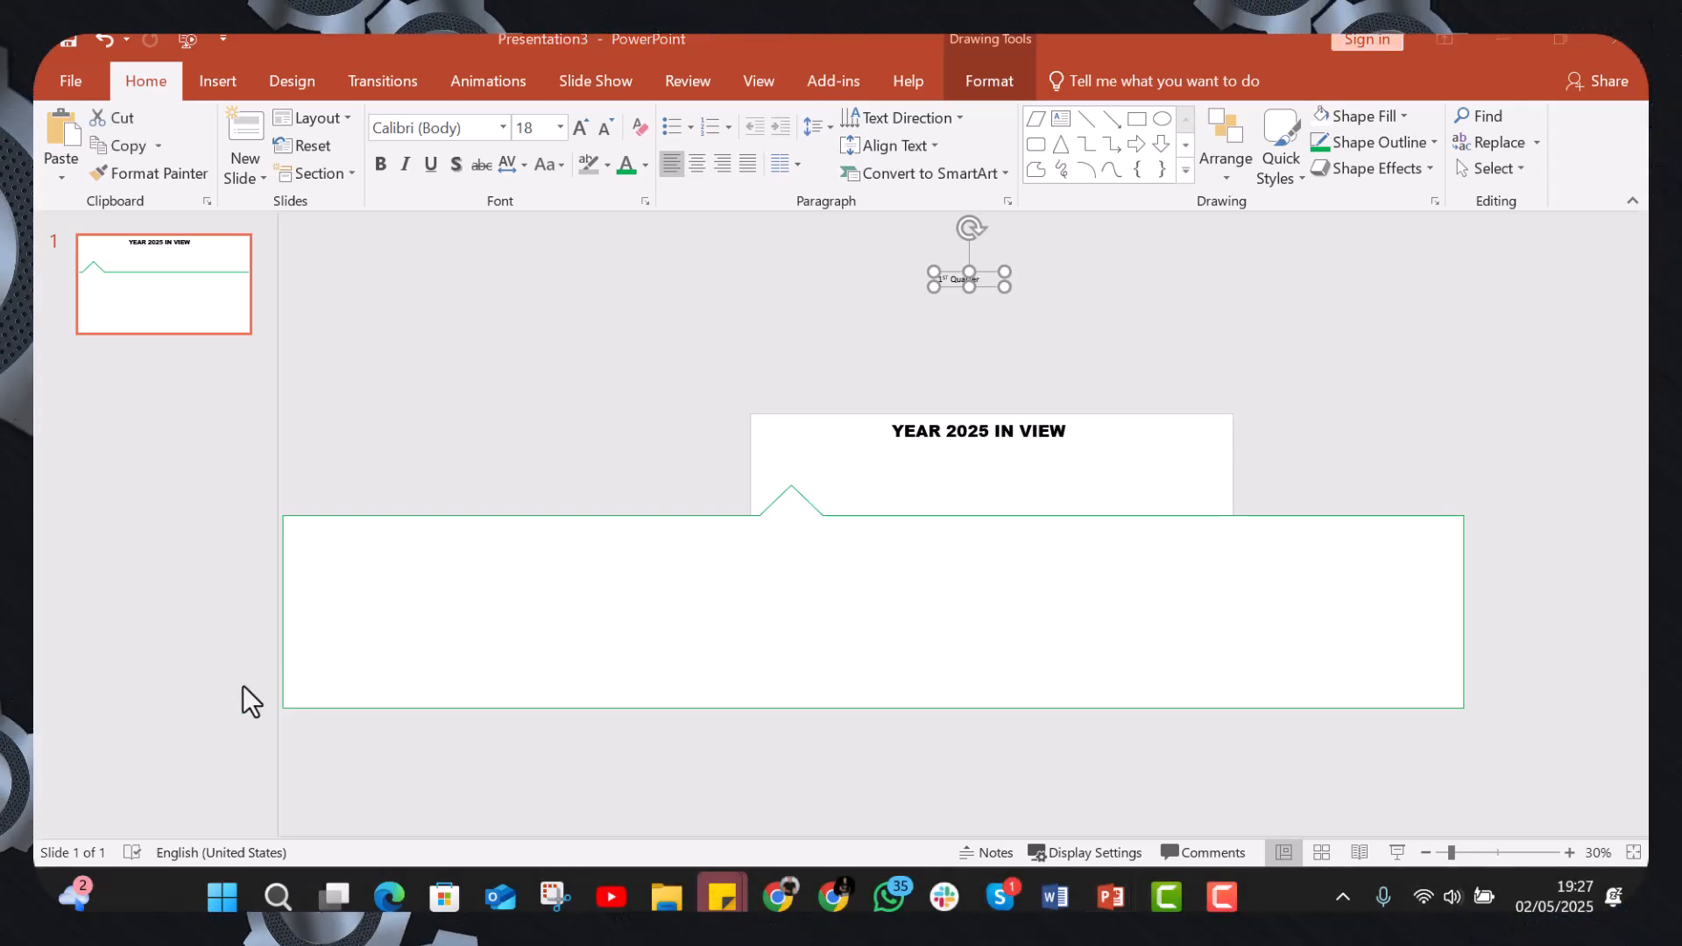
# Set the "1st Quarter" text in Arial Black and convert it to UPPERCASE.
pyautogui.click(978, 280)
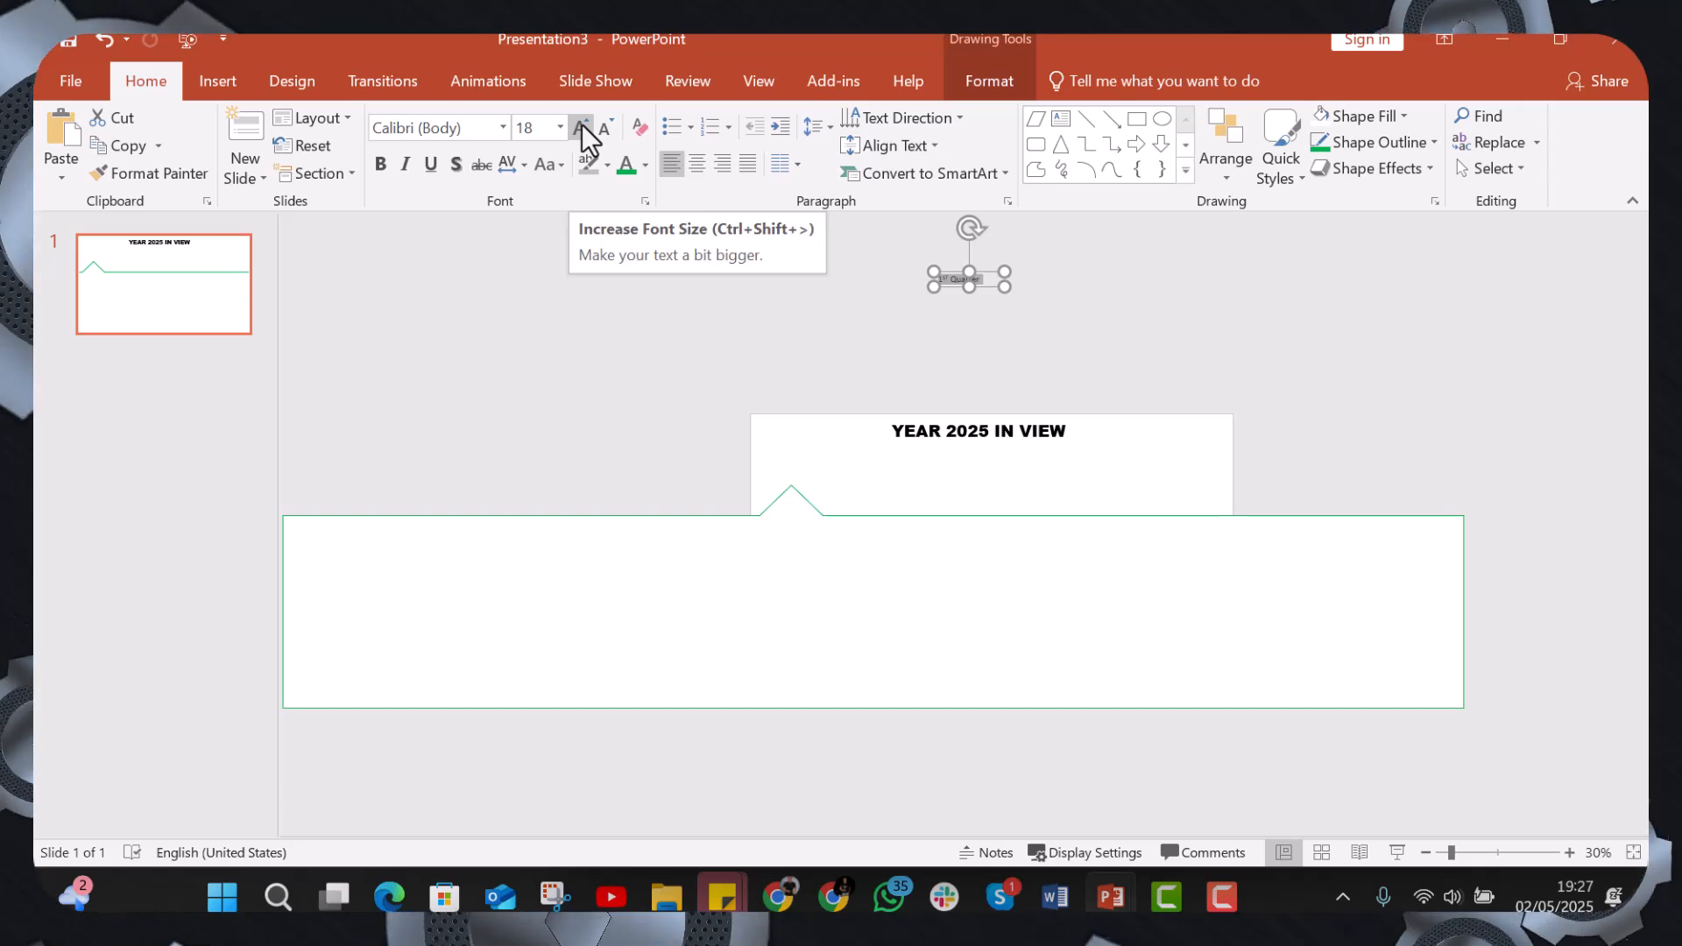
pyautogui.click(502, 129)
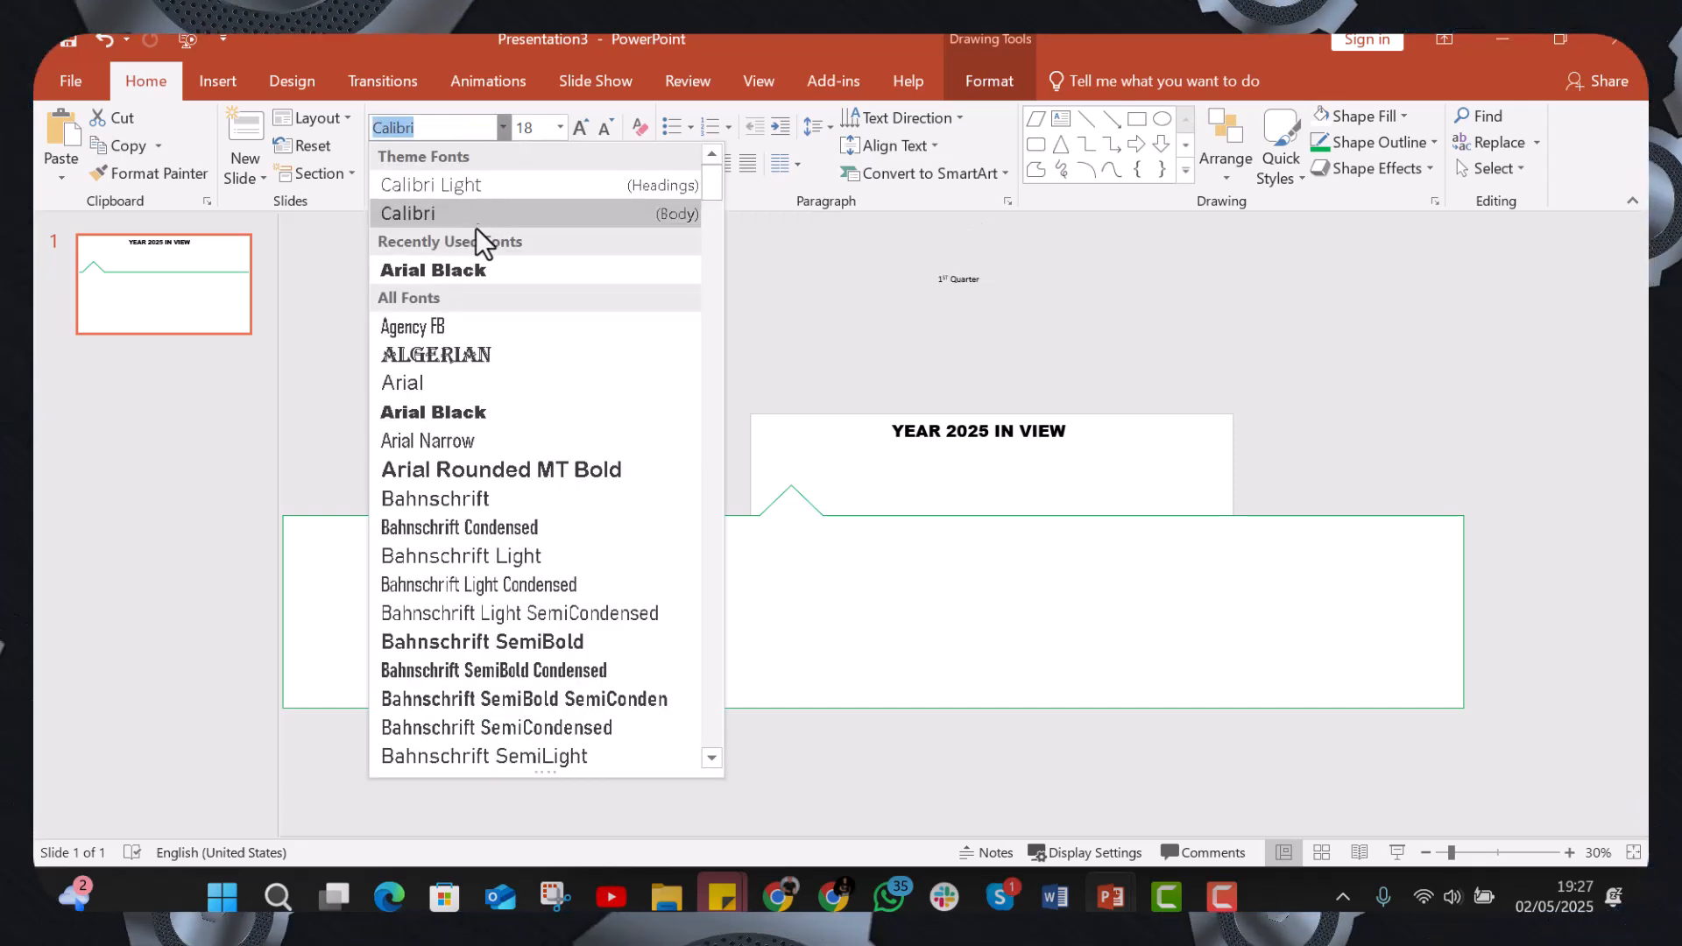
pyautogui.click(477, 270)
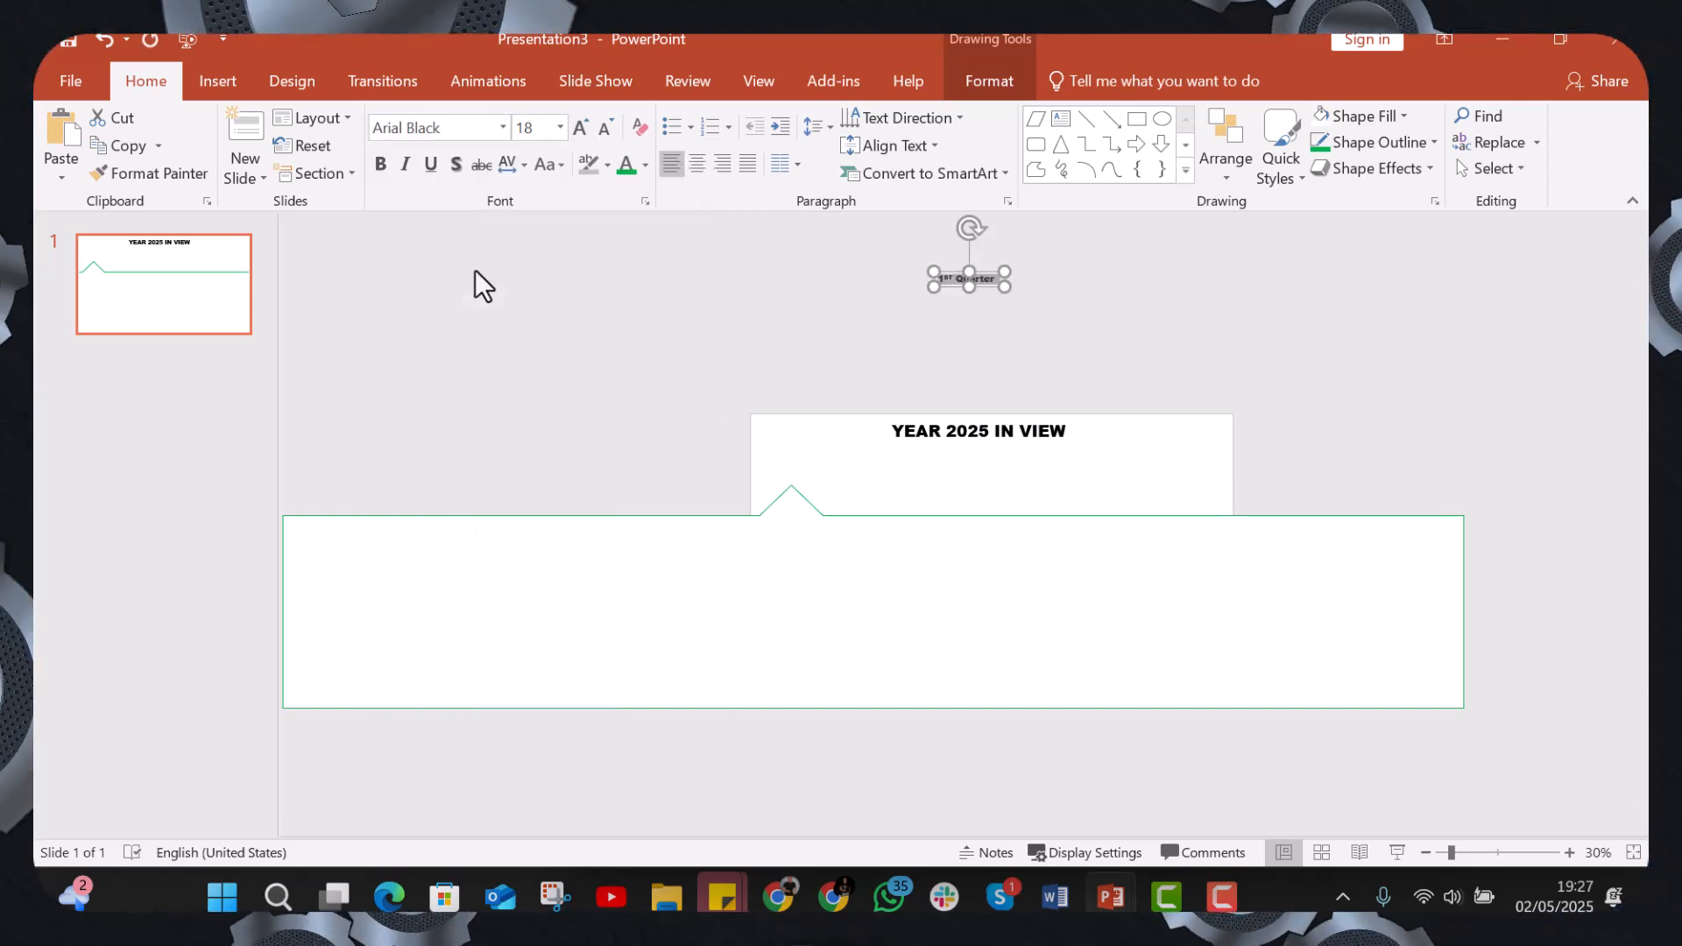
pyautogui.click(560, 165)
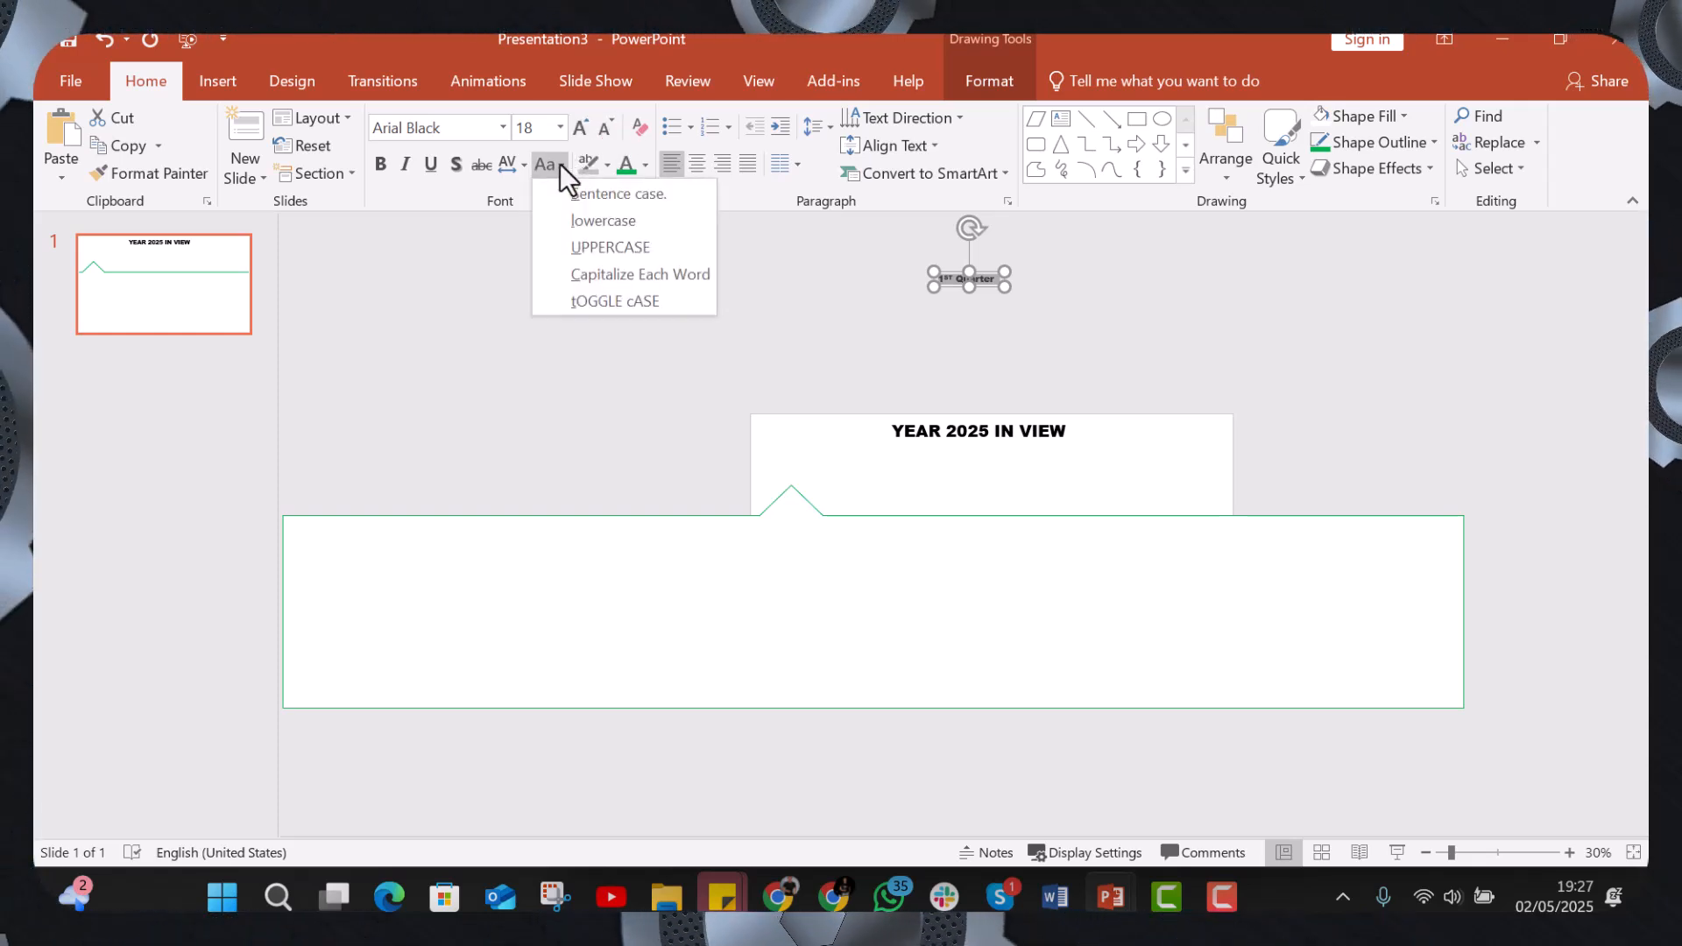
pyautogui.click(613, 247)
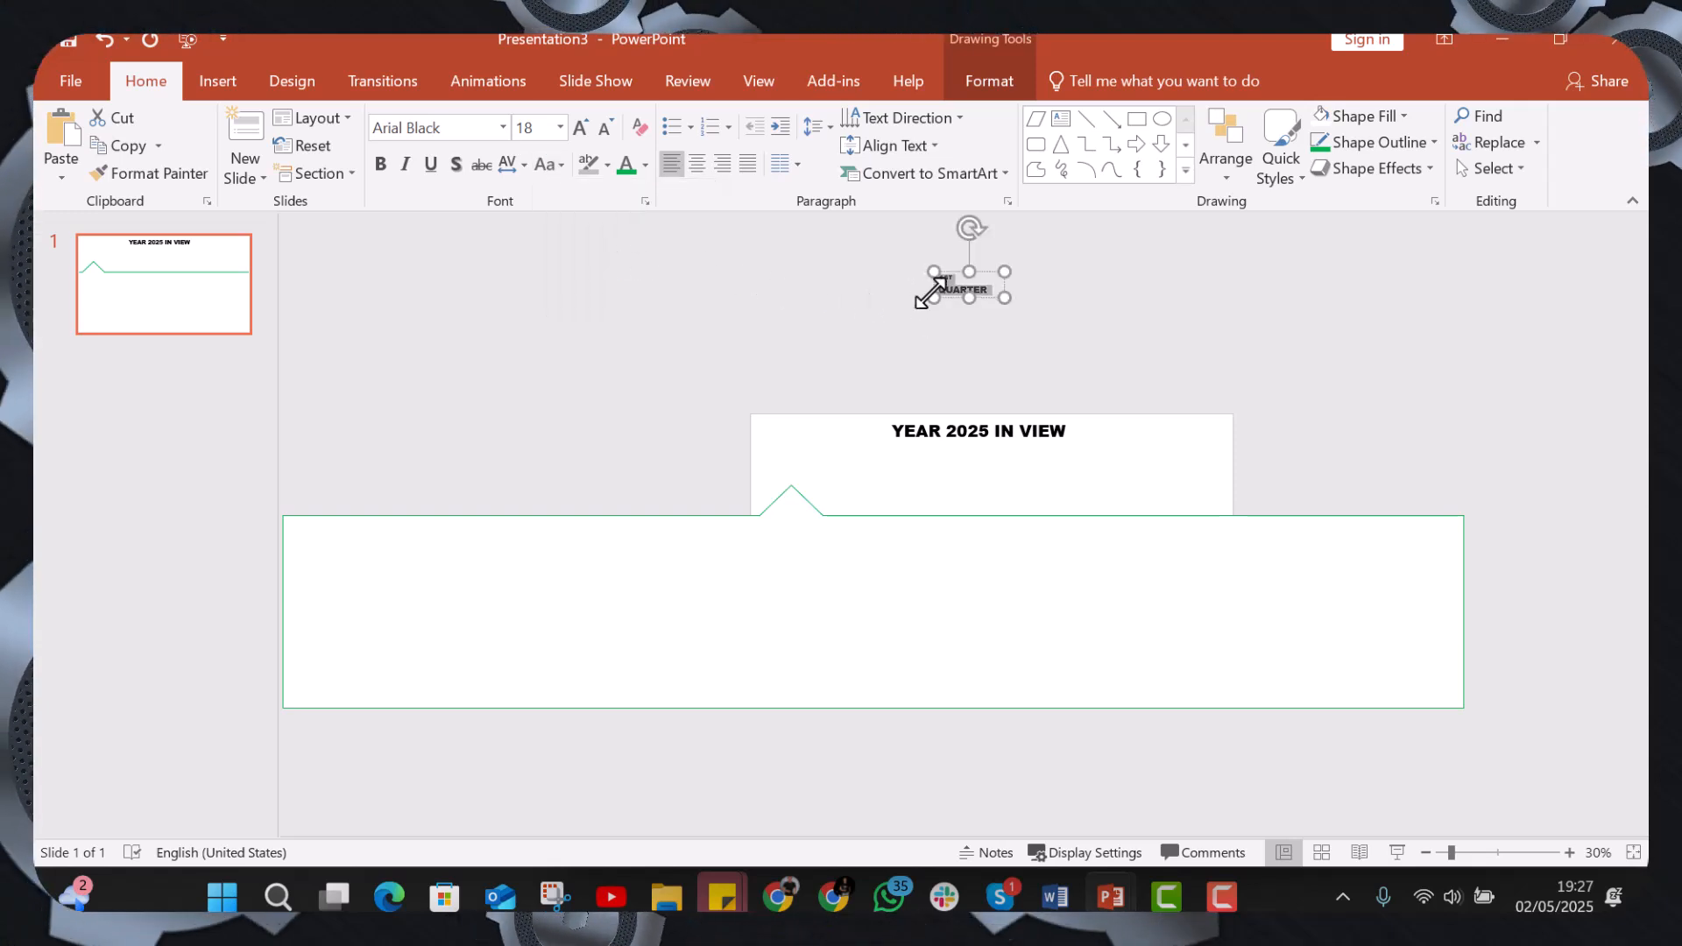
# Centre the "1ST QUARTER" text within its text box.
pyautogui.moveTo(930, 292); pyautogui.dragTo(929, 292)
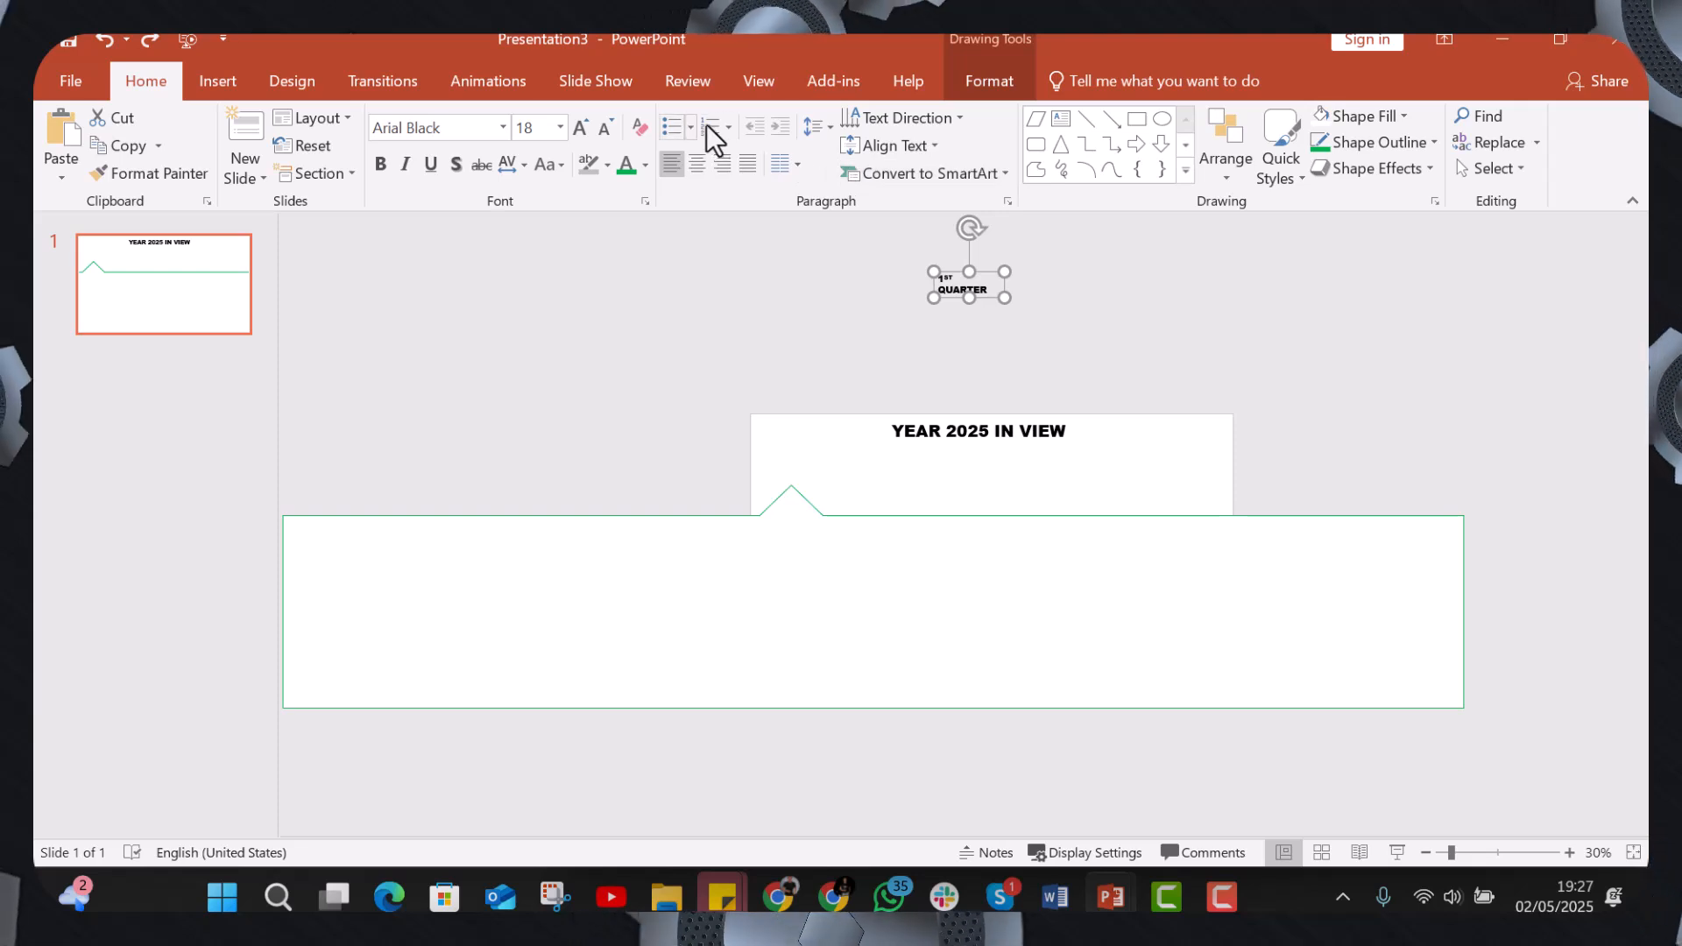
pyautogui.click(695, 163)
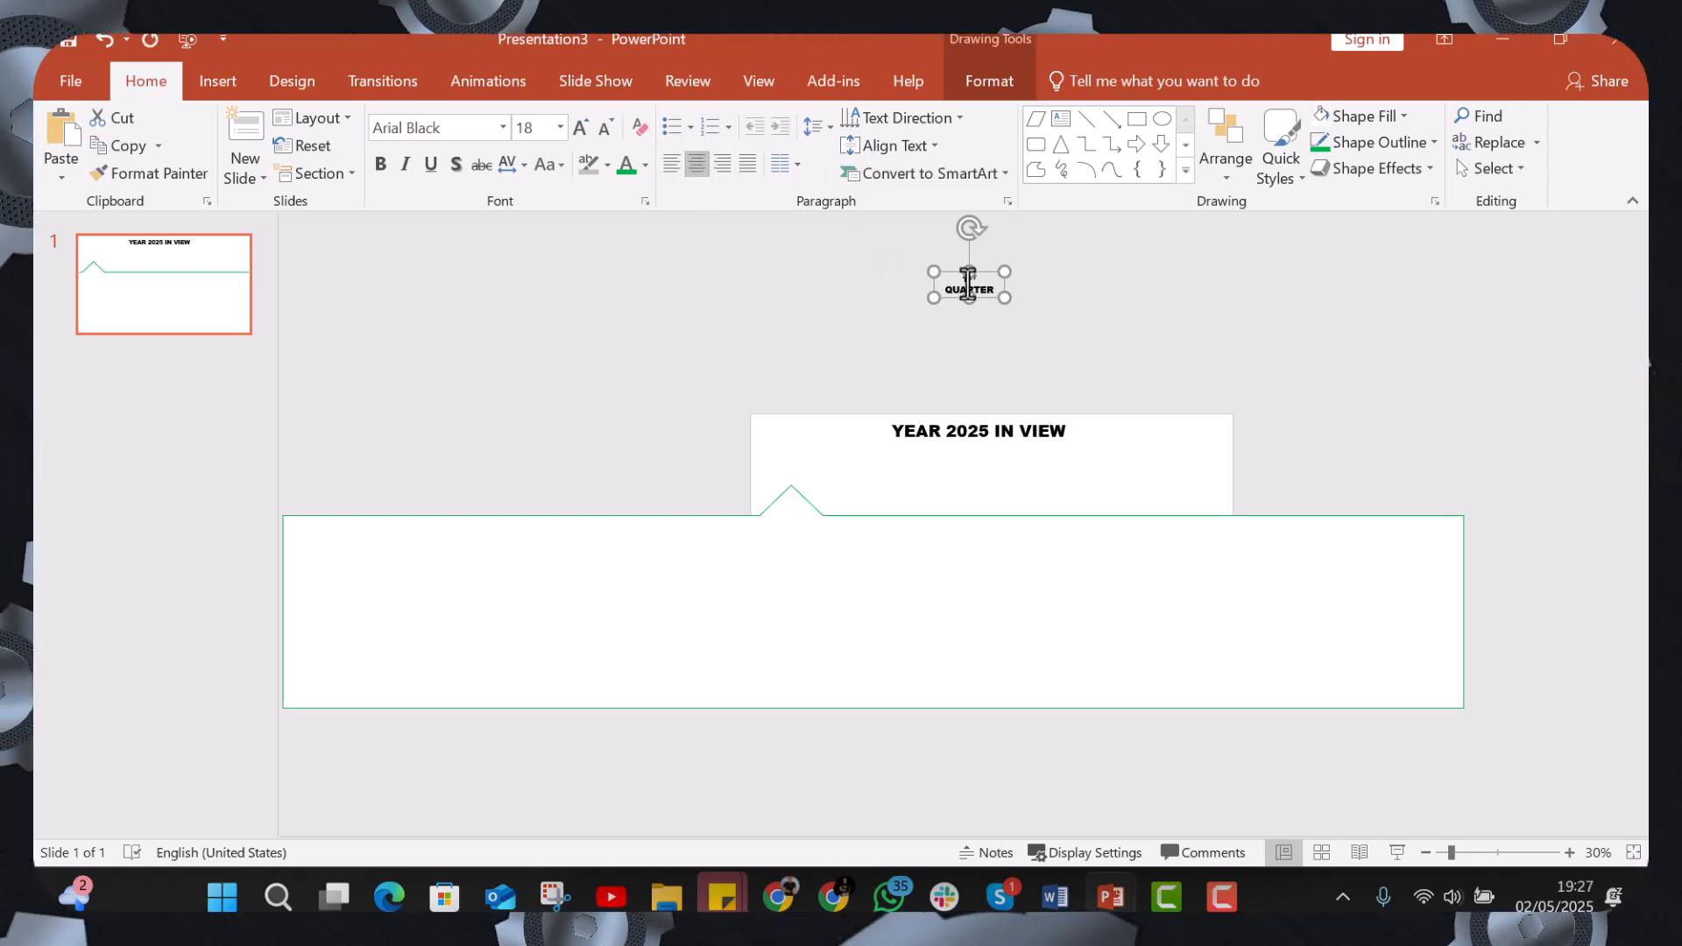
# Highlight the "1ST QUARTER" text in dark green and set its font colour to white.
pyautogui.click(606, 167)
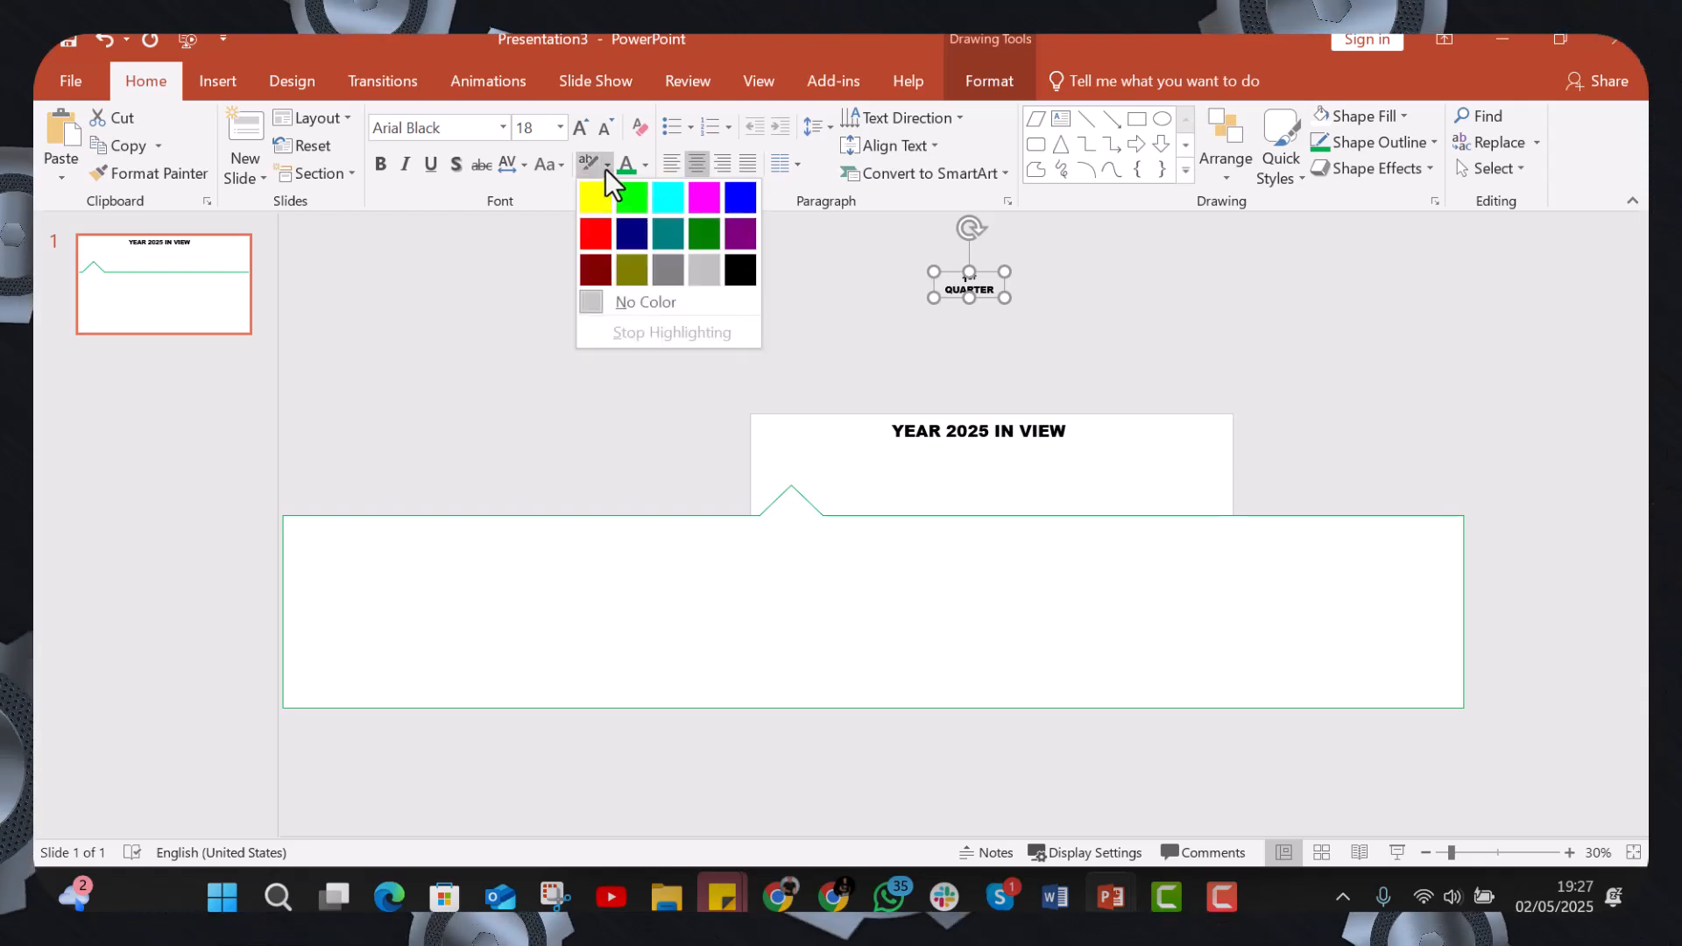
pyautogui.click(700, 236)
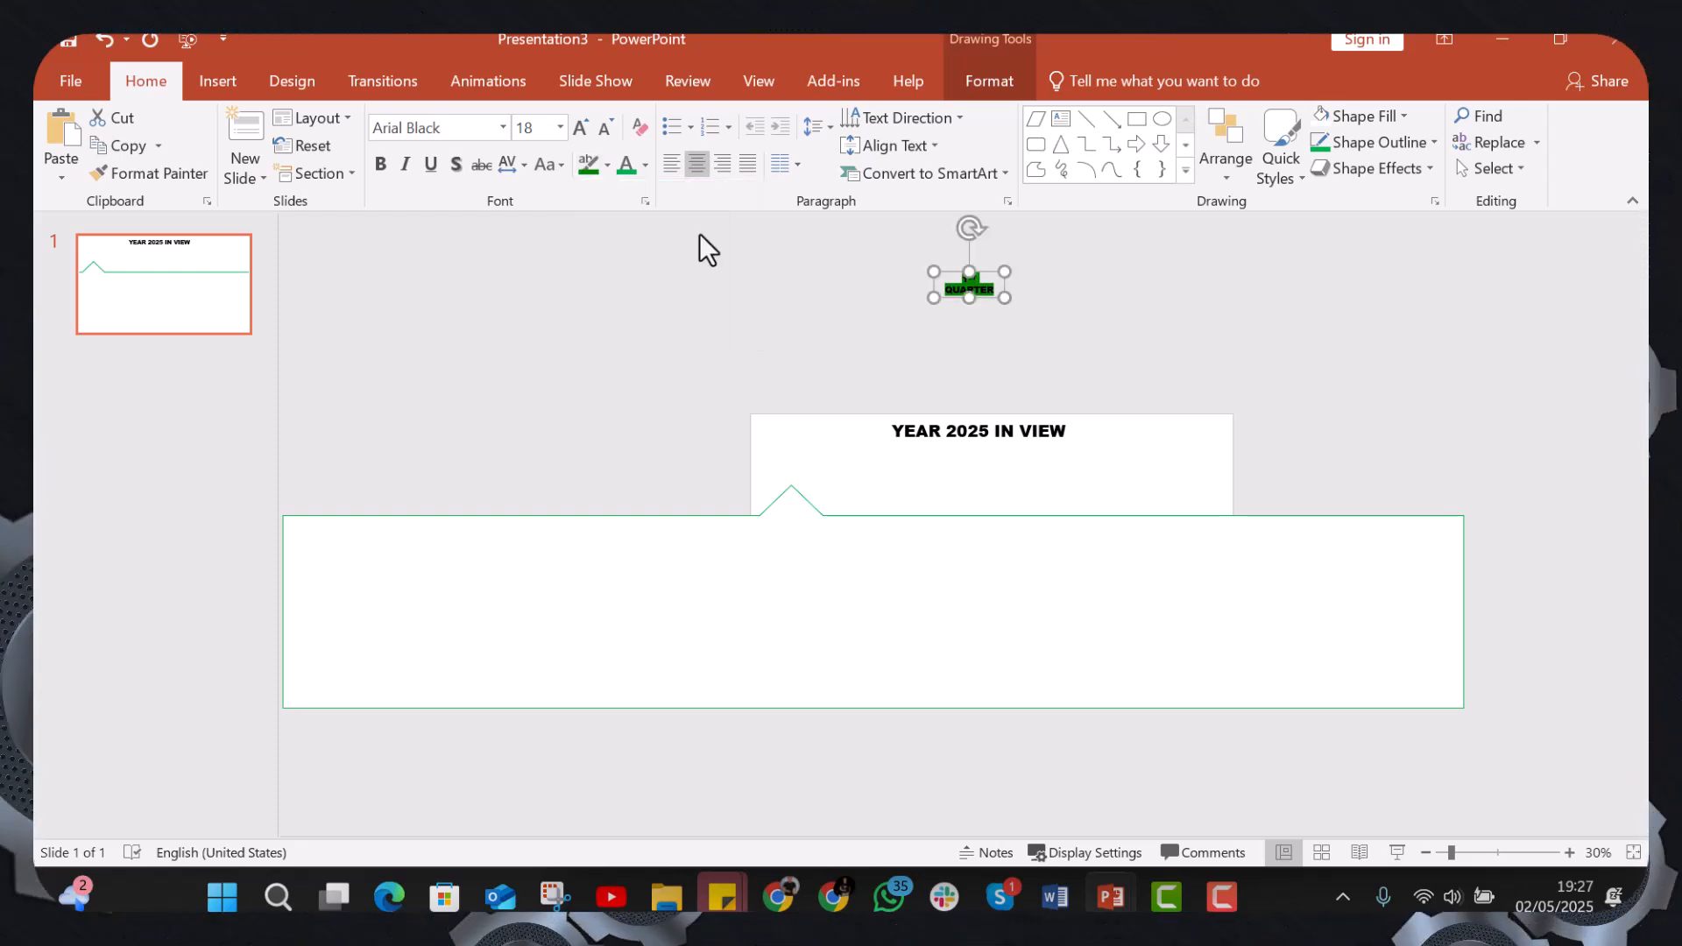
pyautogui.click(645, 165)
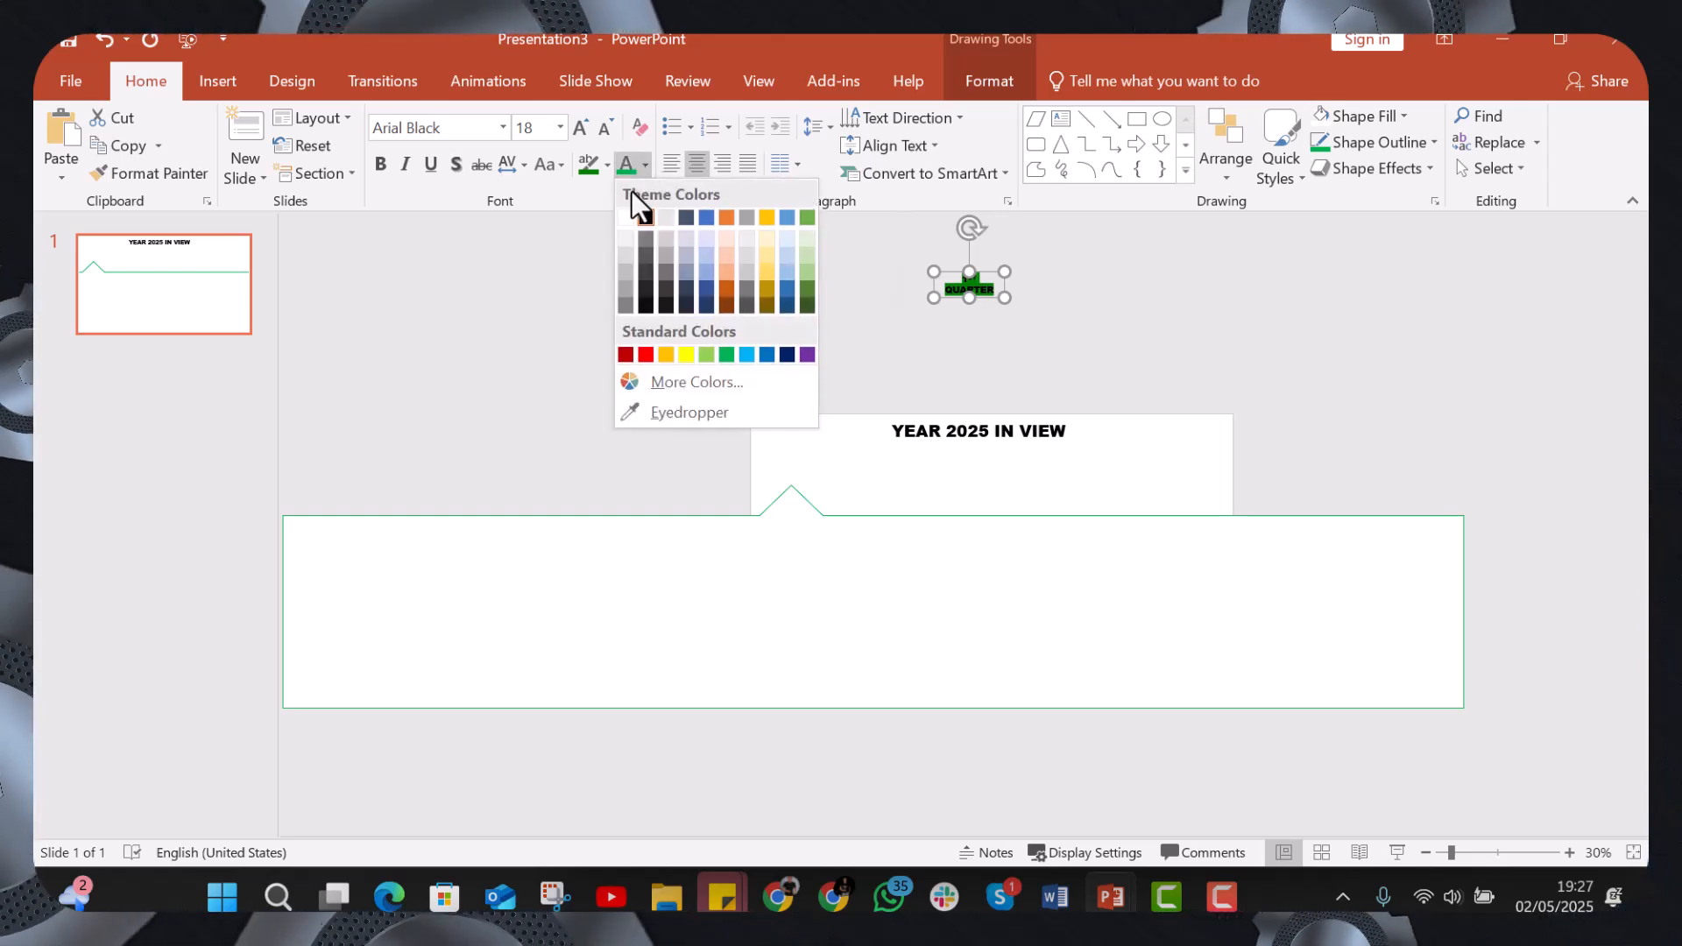
pyautogui.click(628, 215)
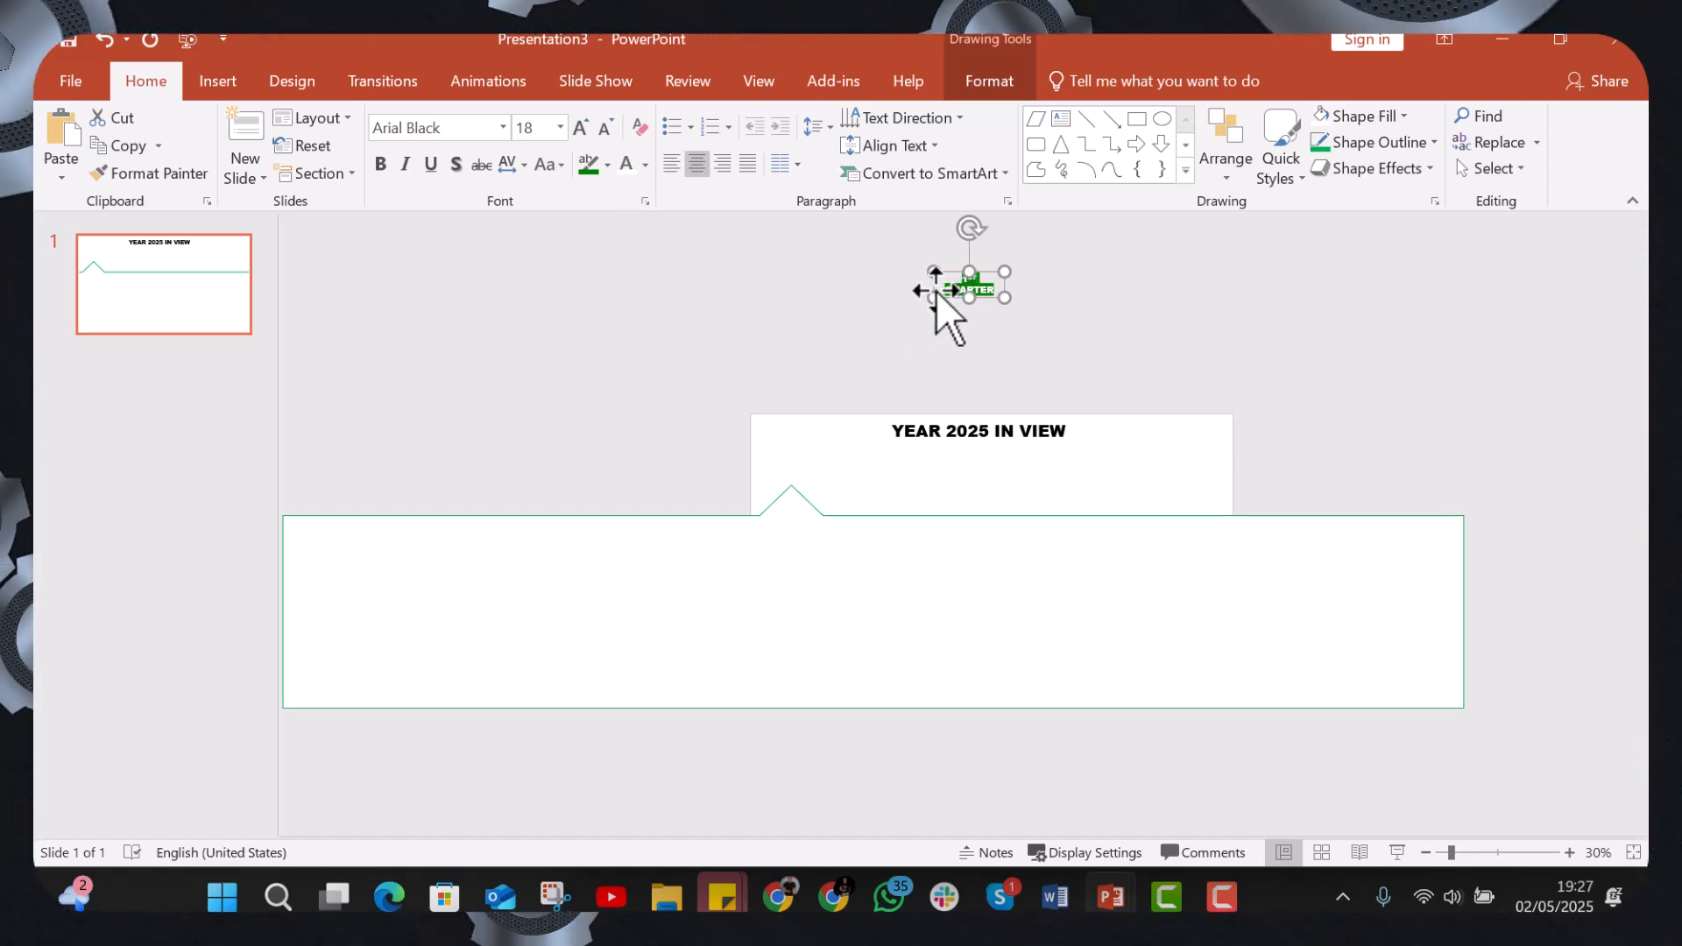
# Move the "1ST QUARTER" label onto the slide, directly above the tip of the pointer shape.
pyautogui.moveTo(936, 290); pyautogui.dragTo(755, 447)
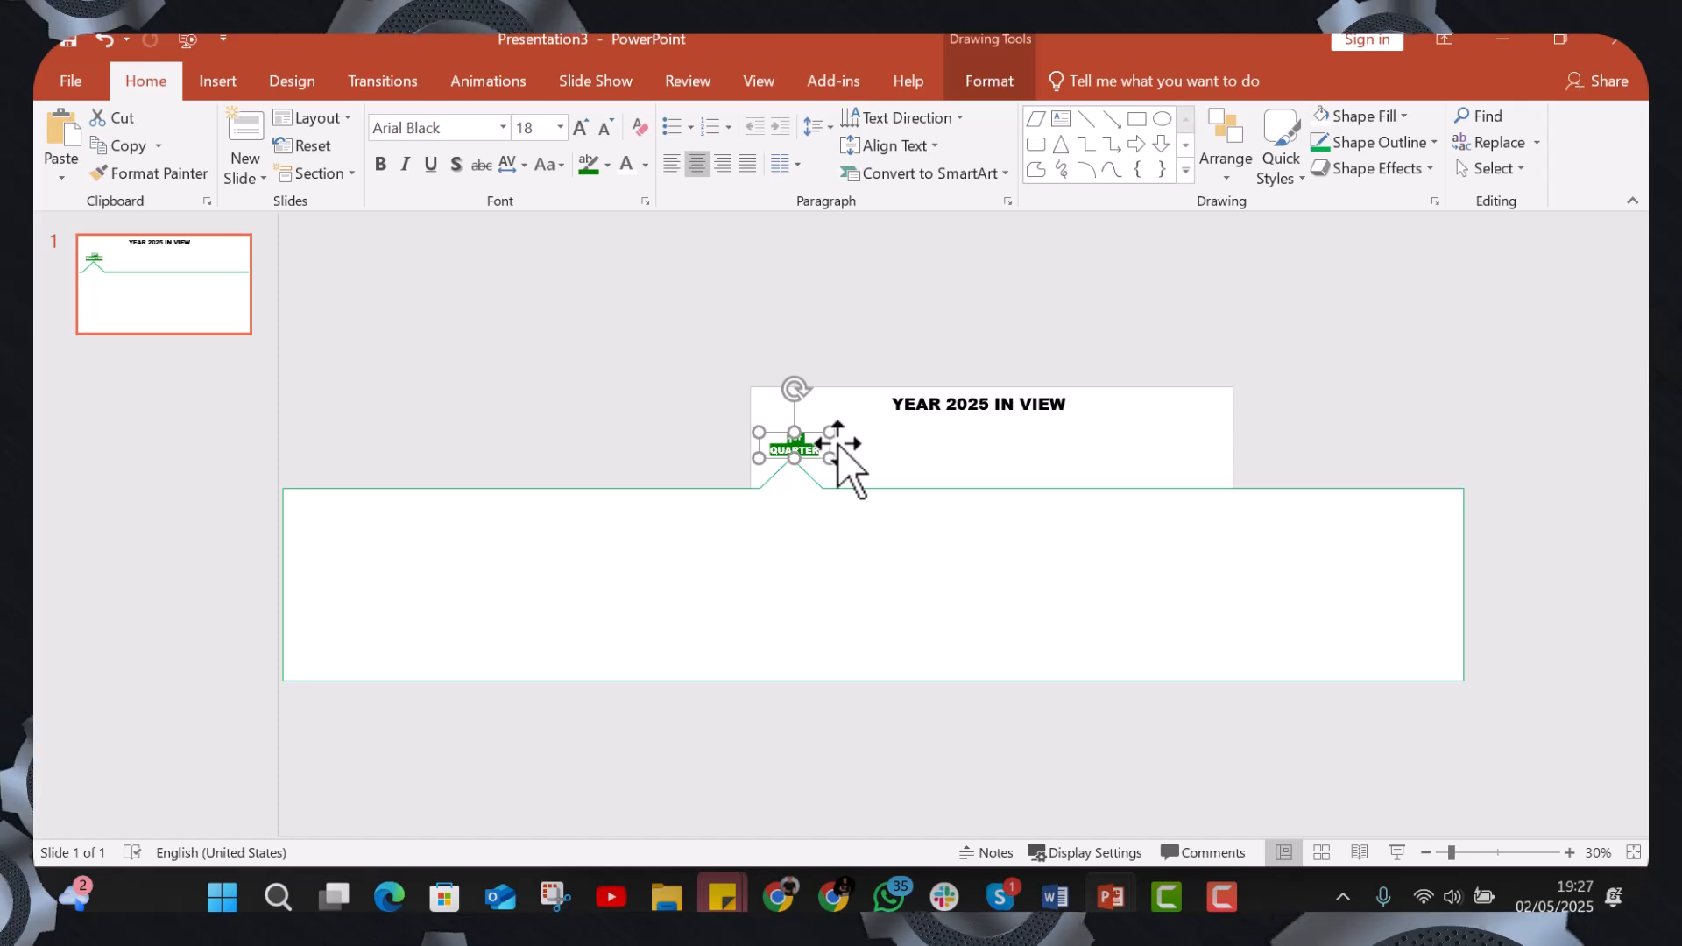
pyautogui.click(844, 348)
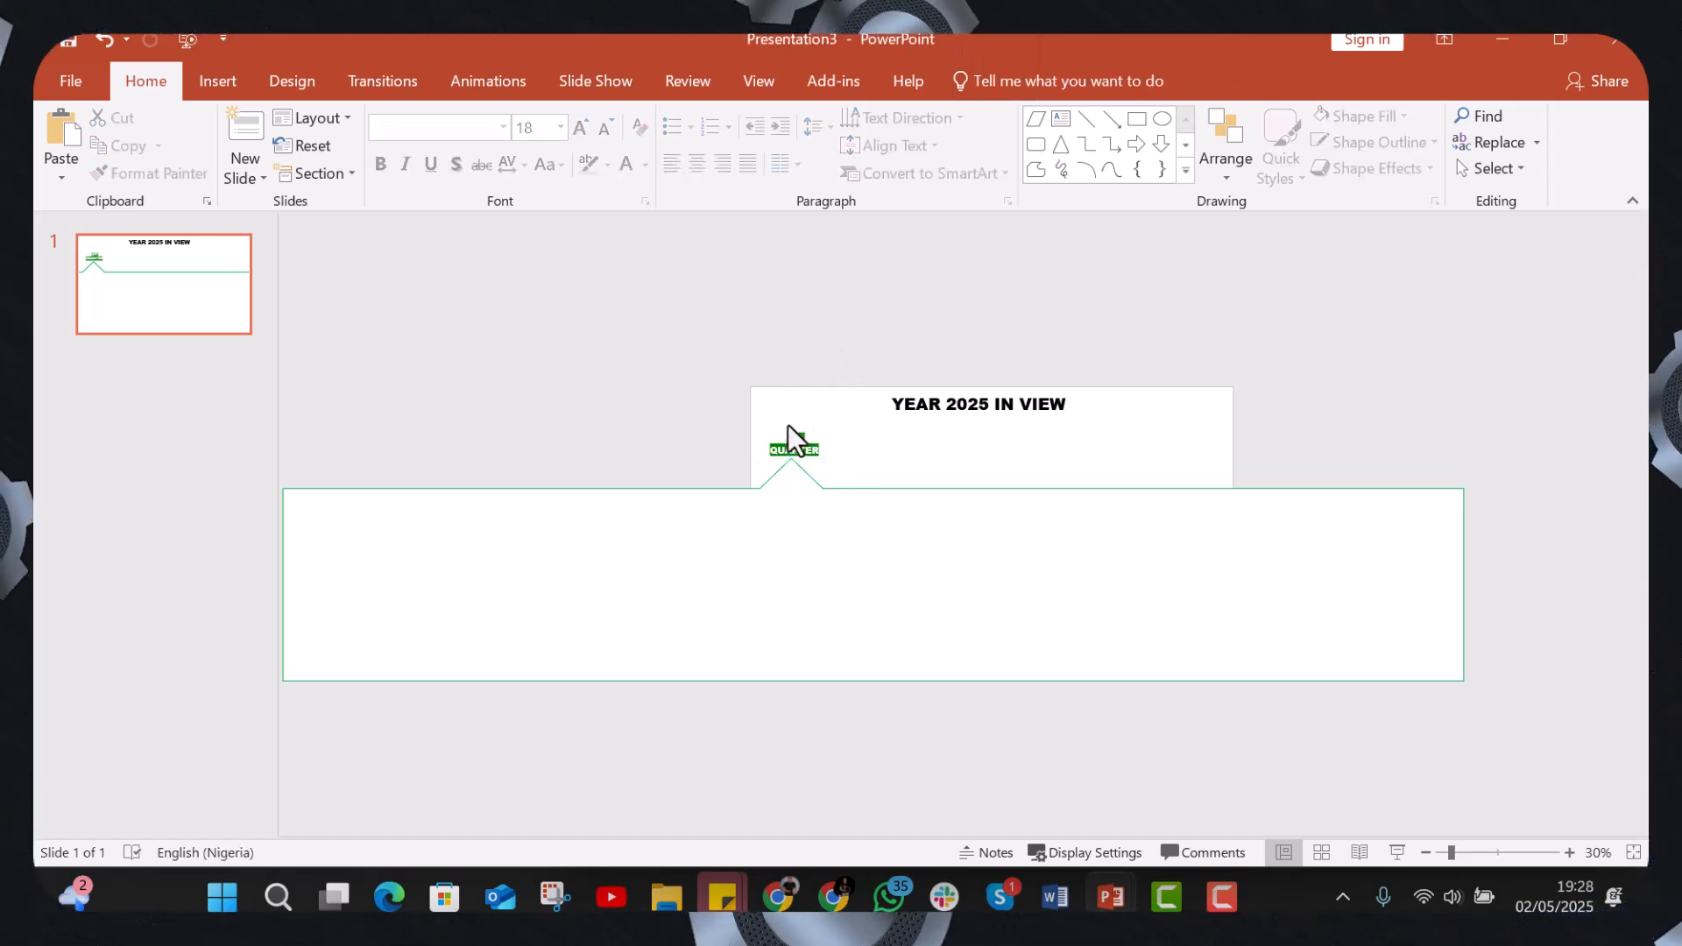
# Duplicate the "1ST QUARTER" label three times, spacing the copies in a row across the slide.
pyautogui.click(789, 450)
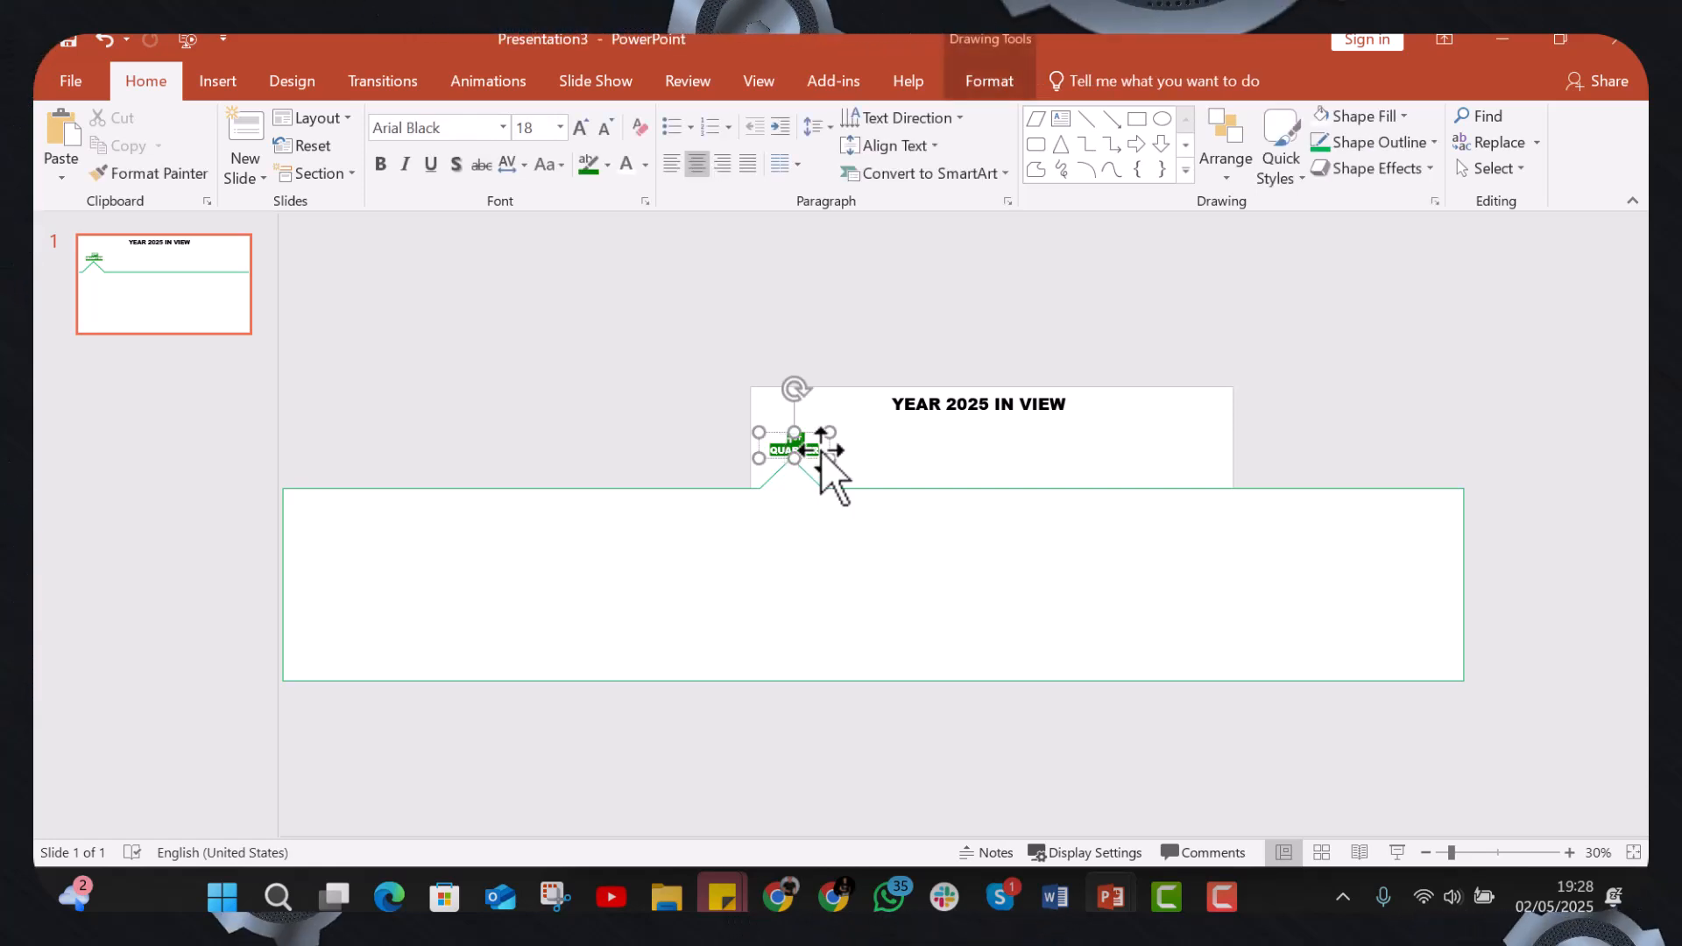
pyautogui.click(821, 450)
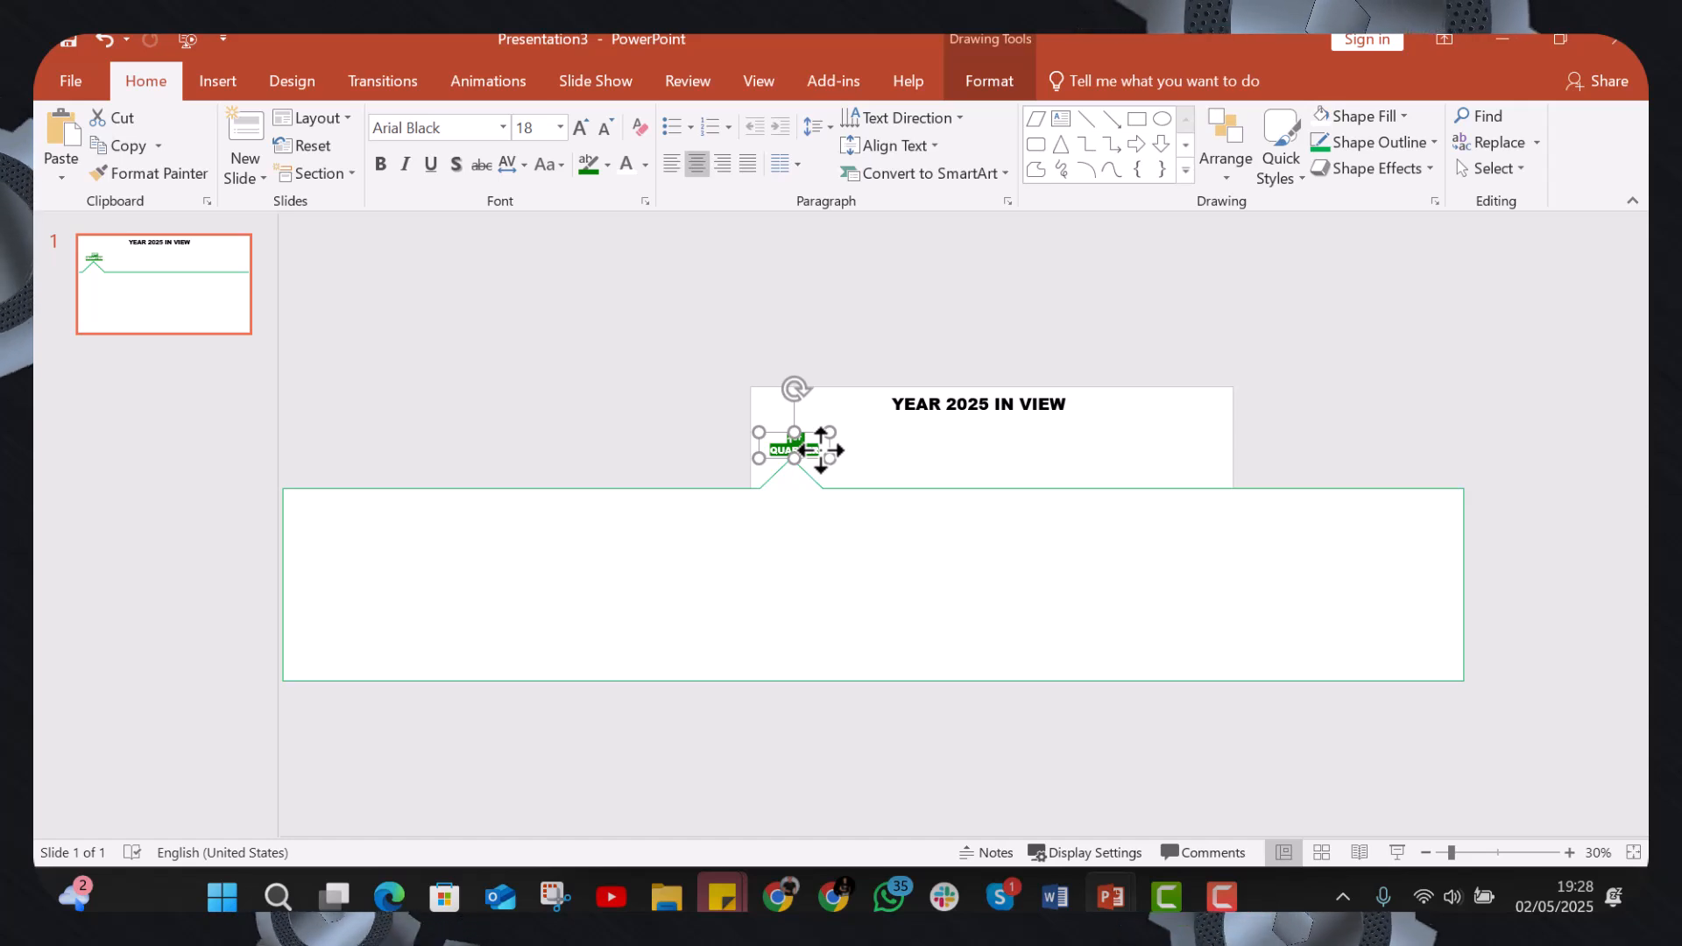
pyautogui.hotkey('ctrl', 'd')
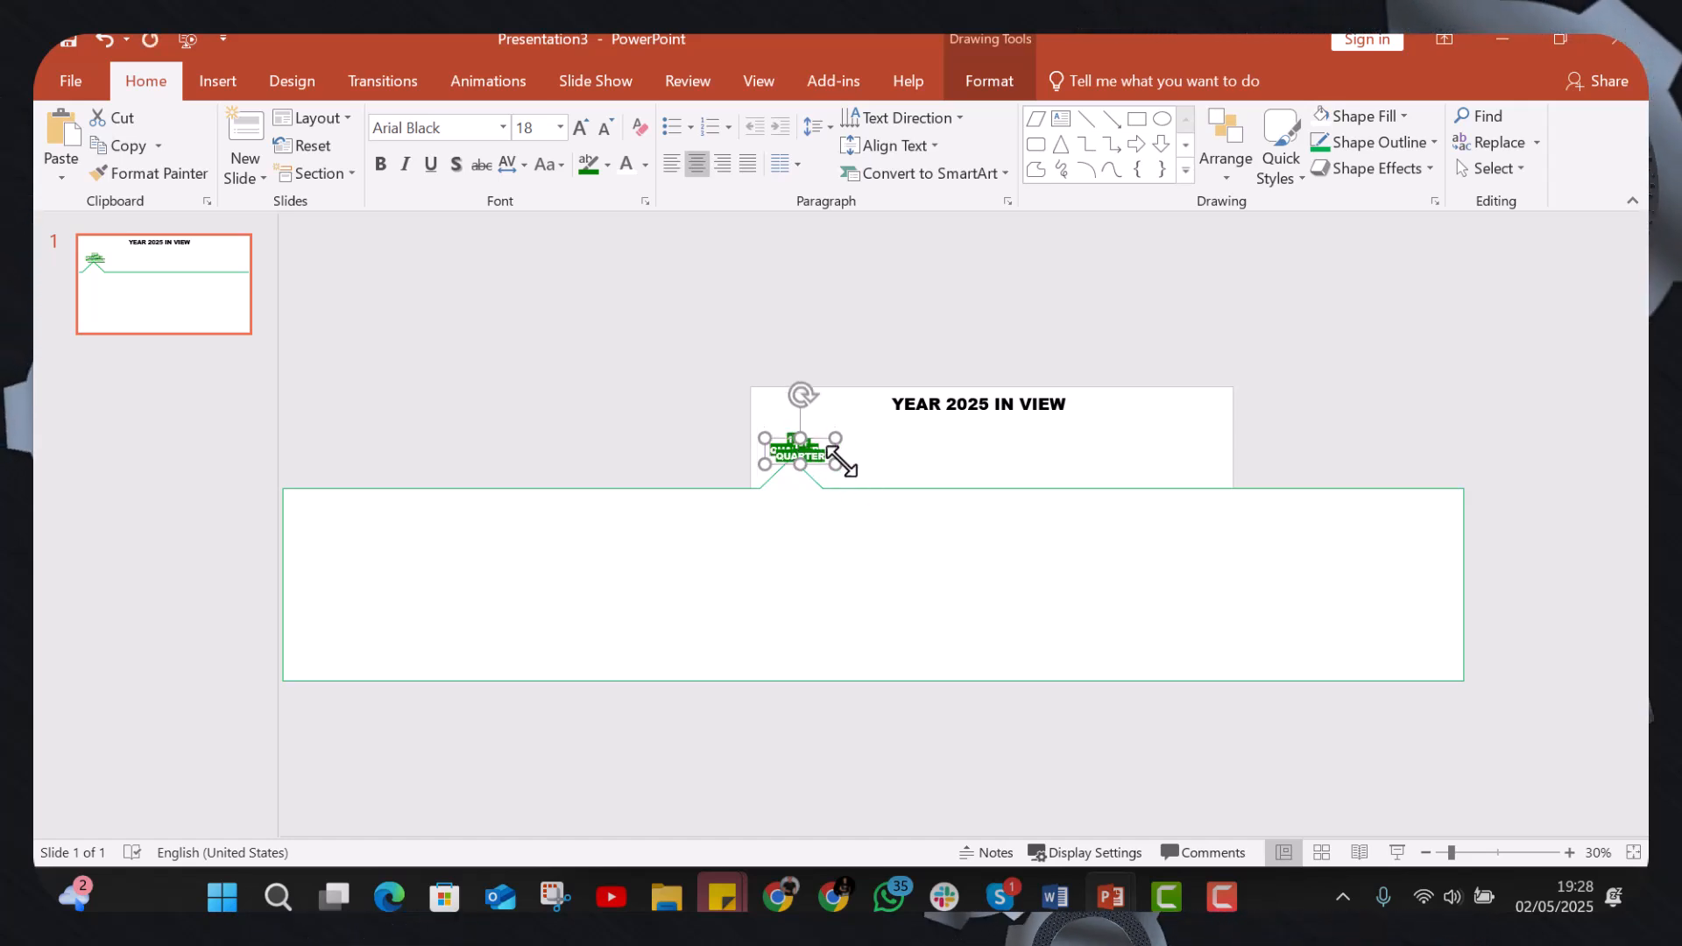
pyautogui.moveTo(835, 449); pyautogui.dragTo(924, 440)
pyautogui.hotkey('ctrl', 'd')
pyautogui.hotkey('ctrl', 'd')
pyautogui.click(927, 440)
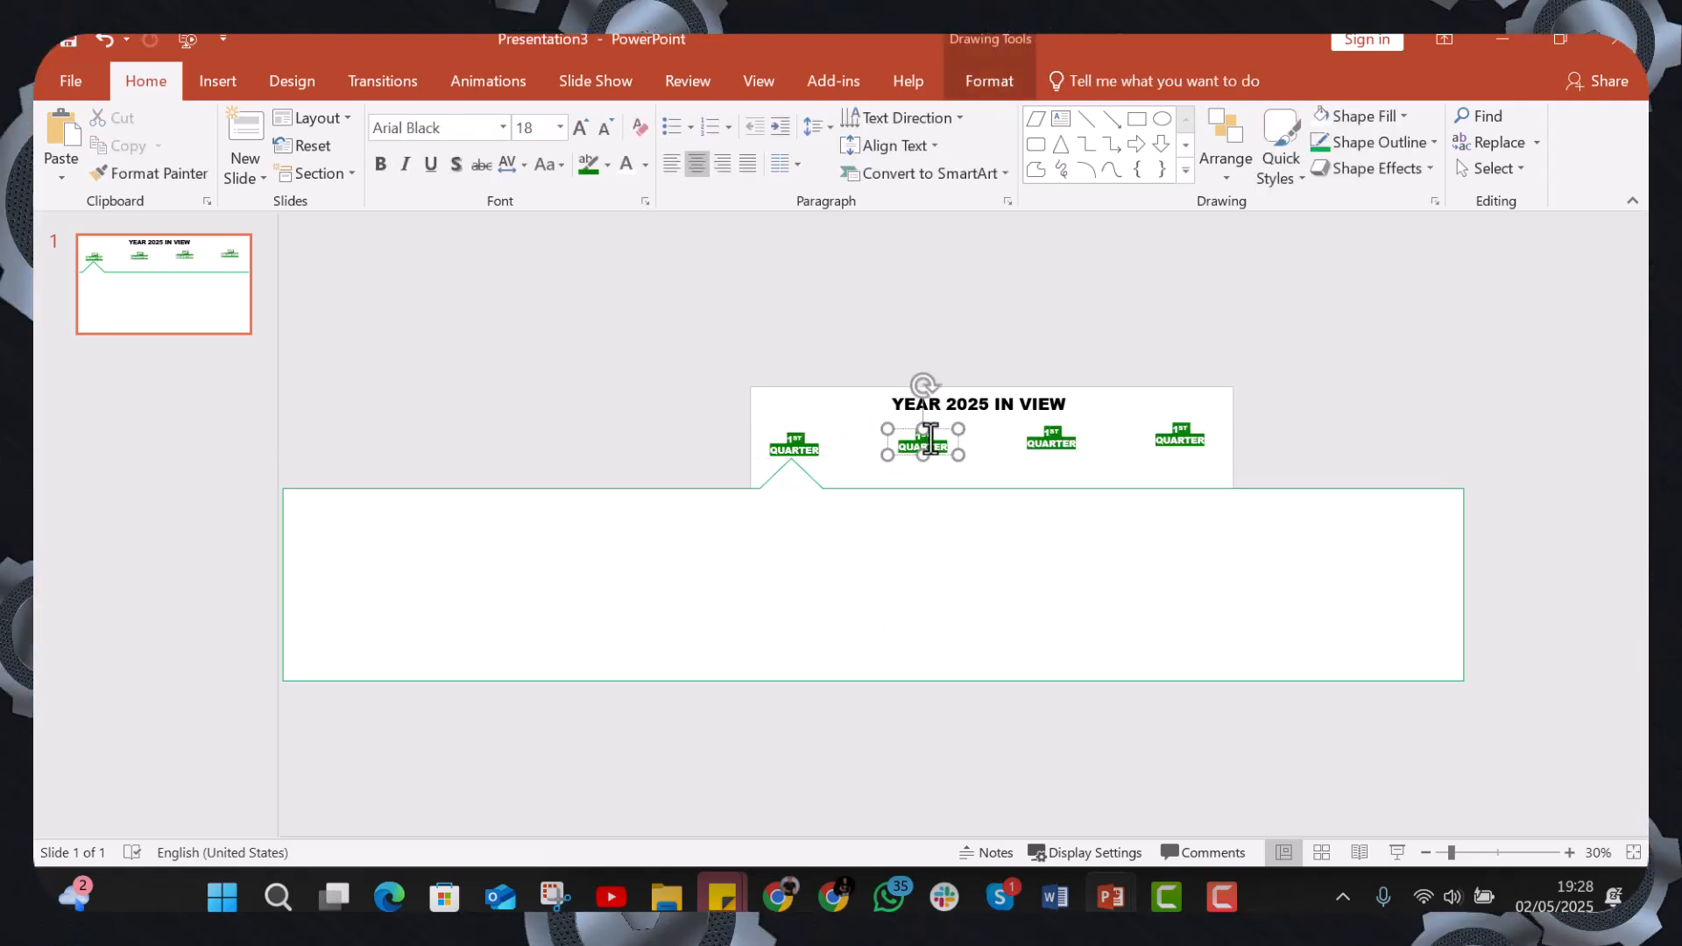
# Try to remove the green highlight from the second quarter label's text.
pyautogui.click(609, 166)
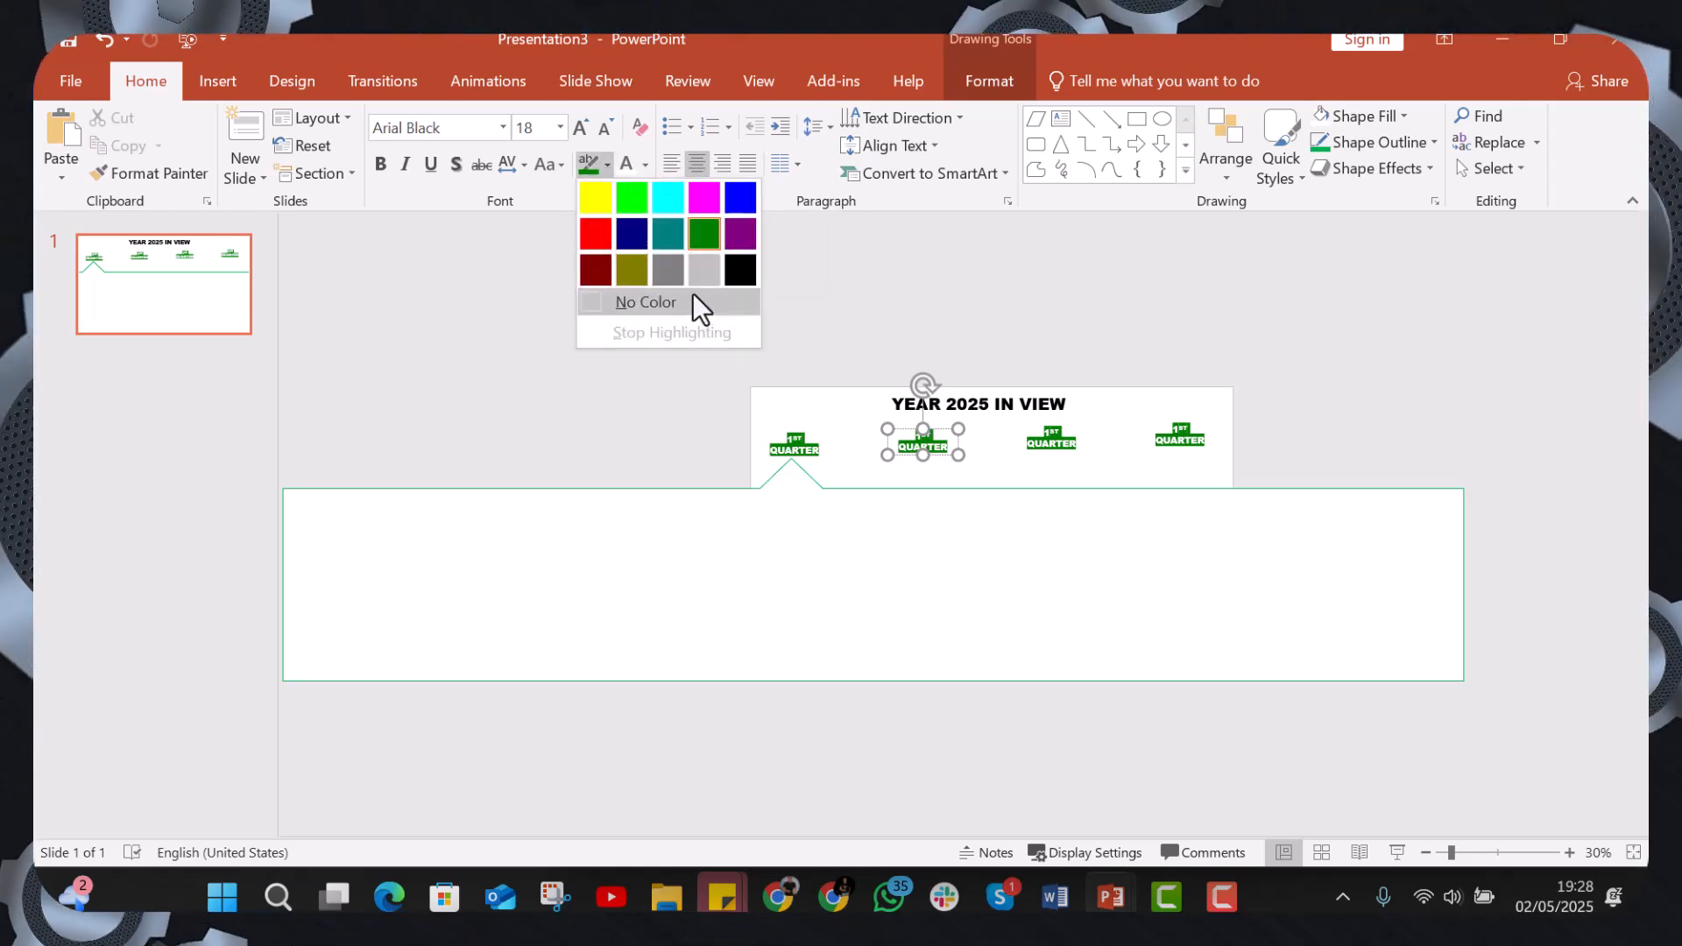
pyautogui.click(638, 305)
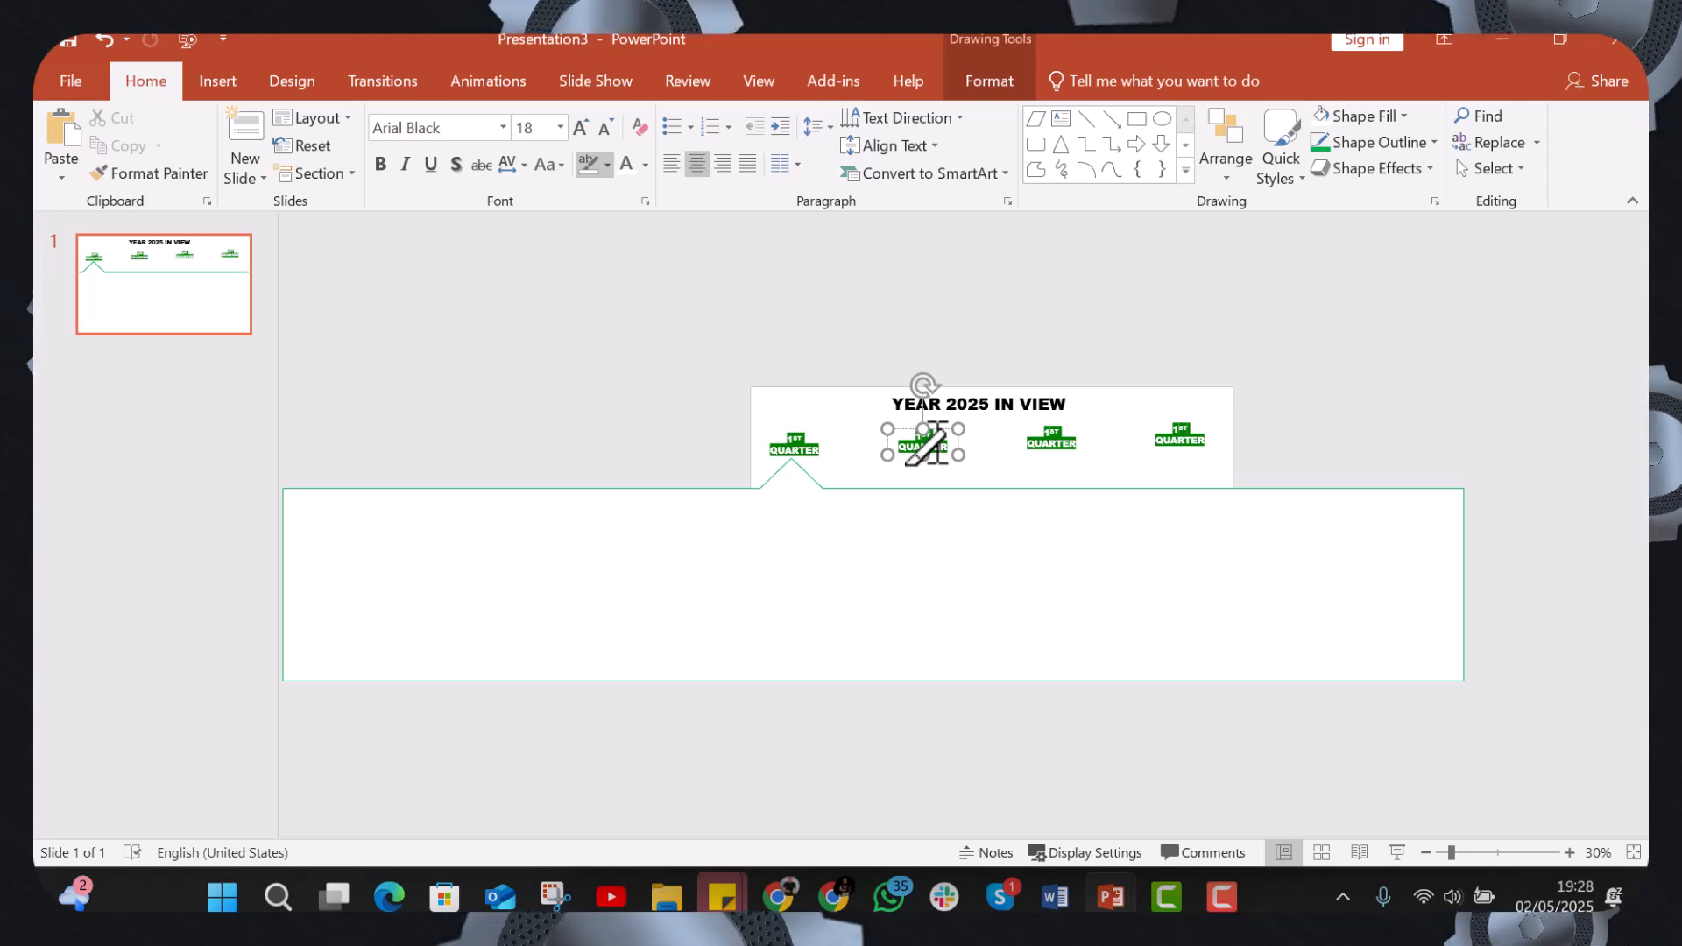
pyautogui.press('Escape')
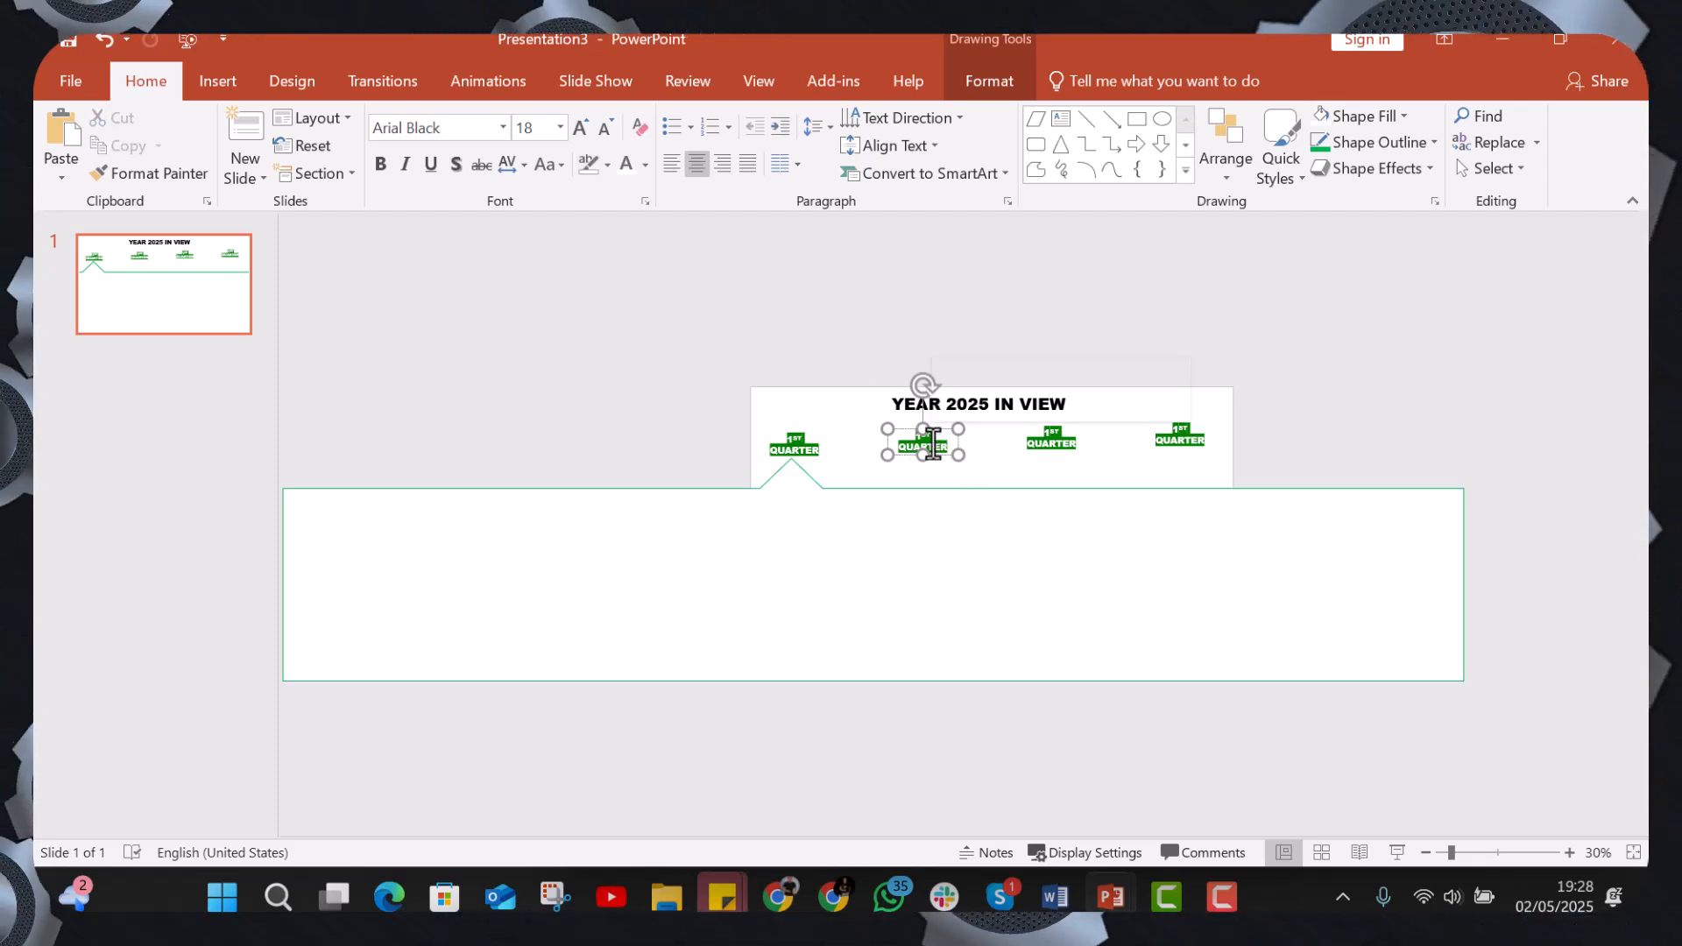
pyautogui.doubleClick(931, 445)
pyautogui.hotkey('ctrl', 'a')
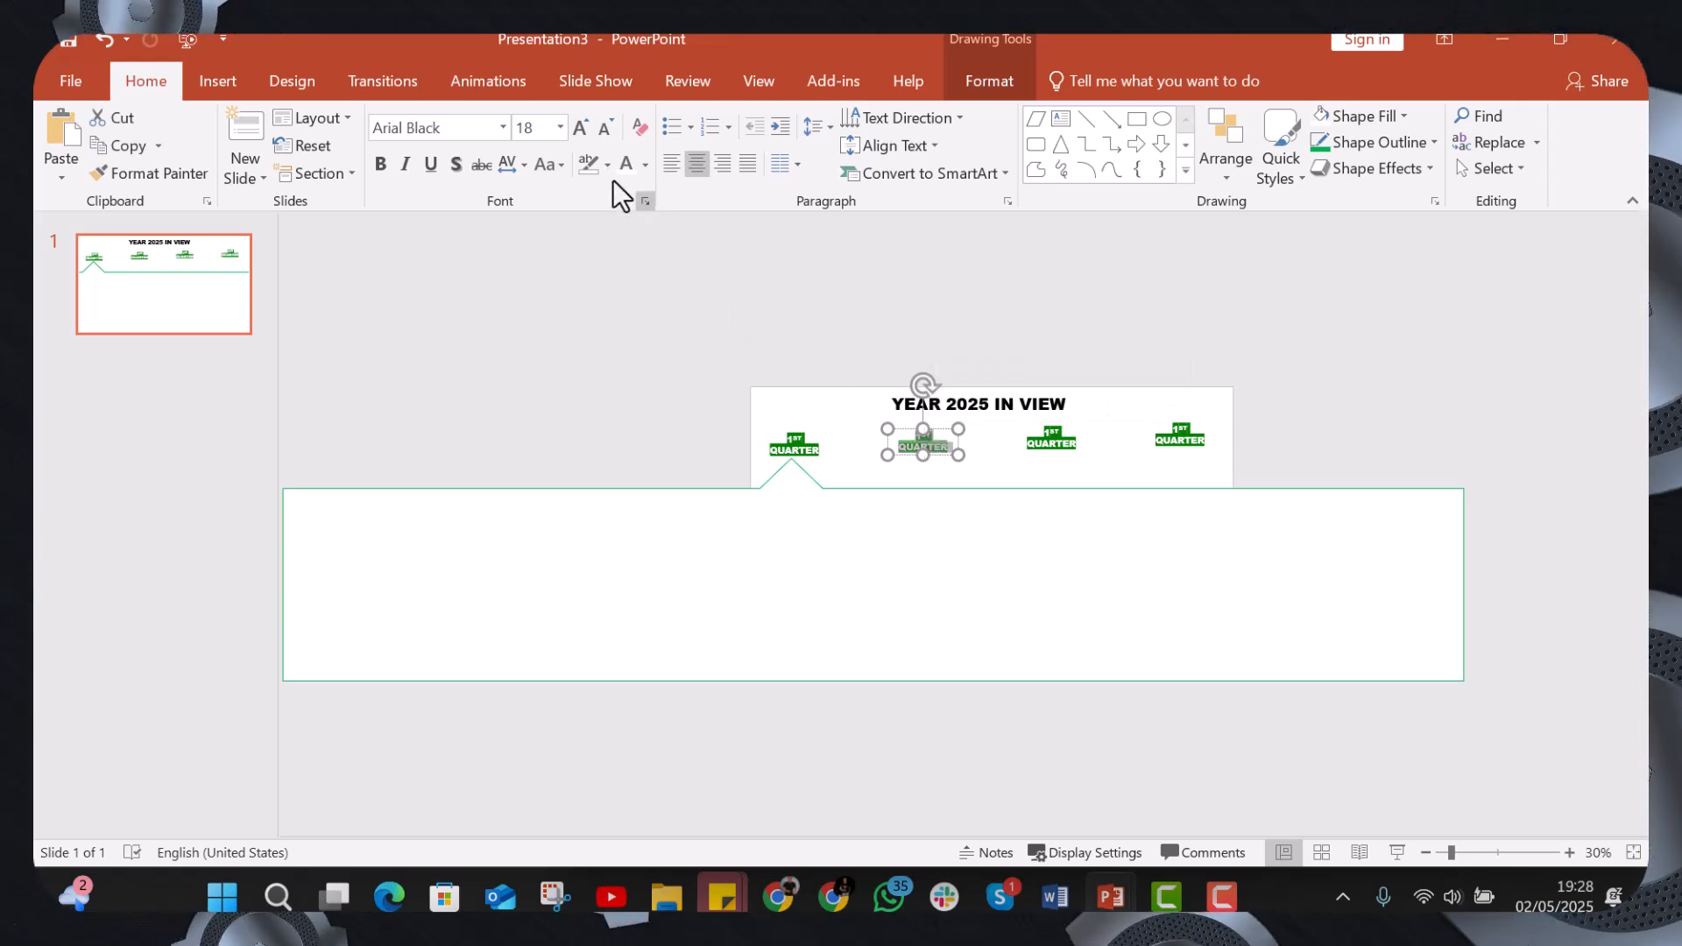
pyautogui.click(588, 167)
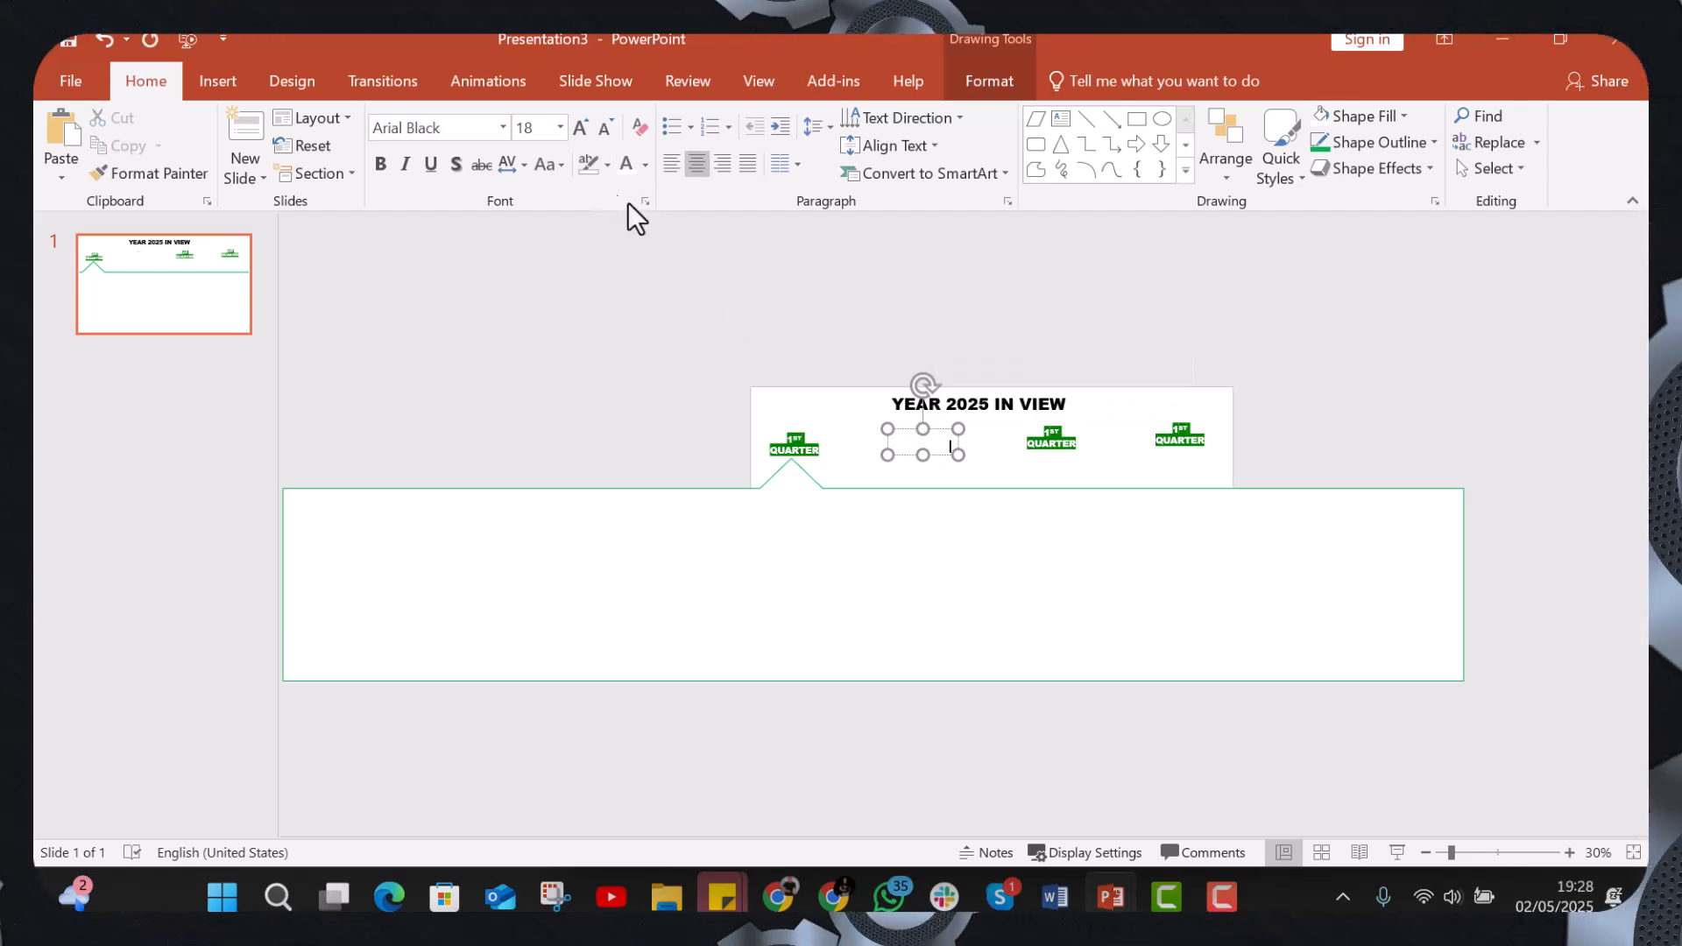
pyautogui.click(890, 332)
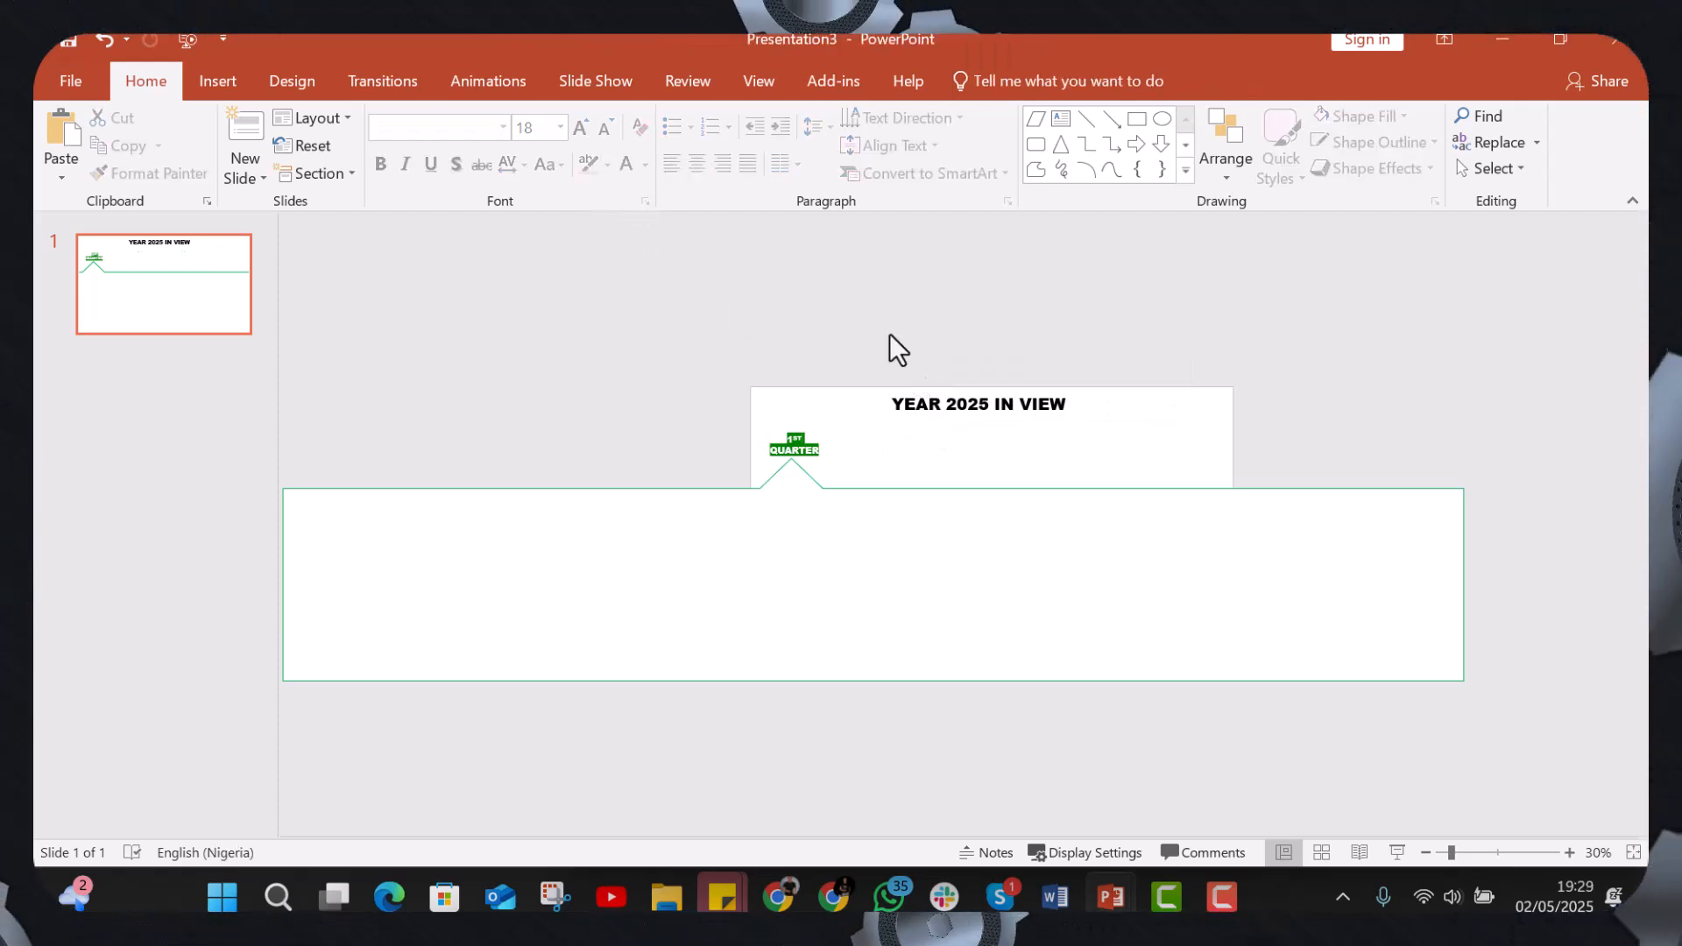
# Colour the "2025" in the slide title standard green.
pyautogui.click(986, 402)
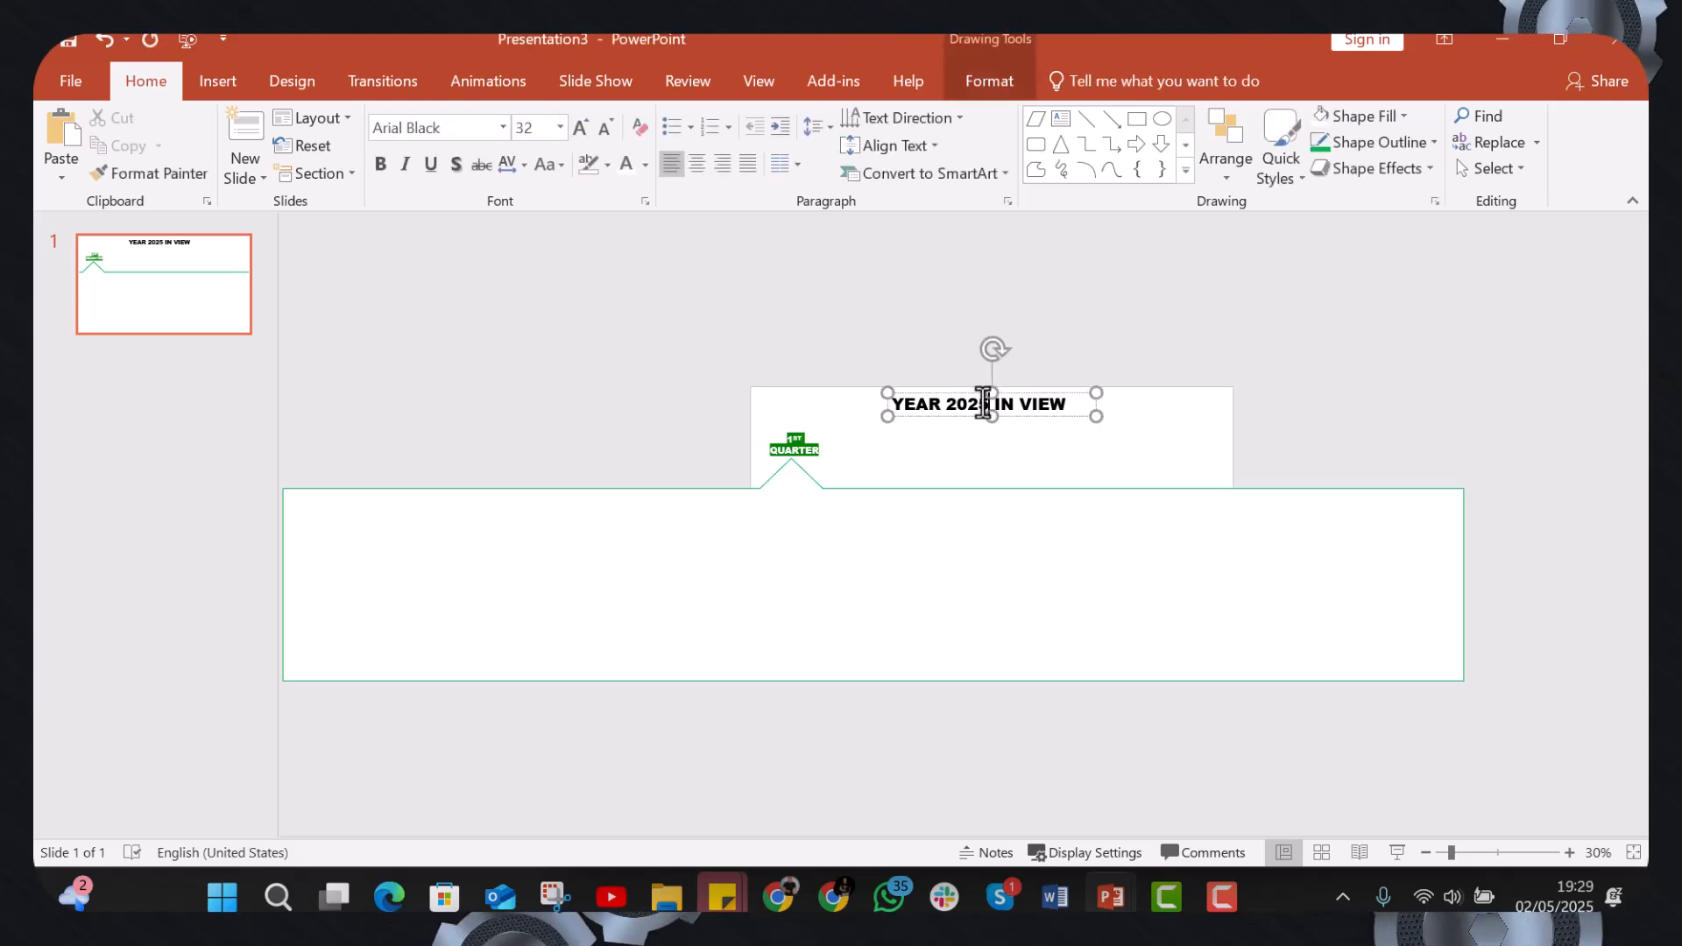
pyautogui.click(646, 165)
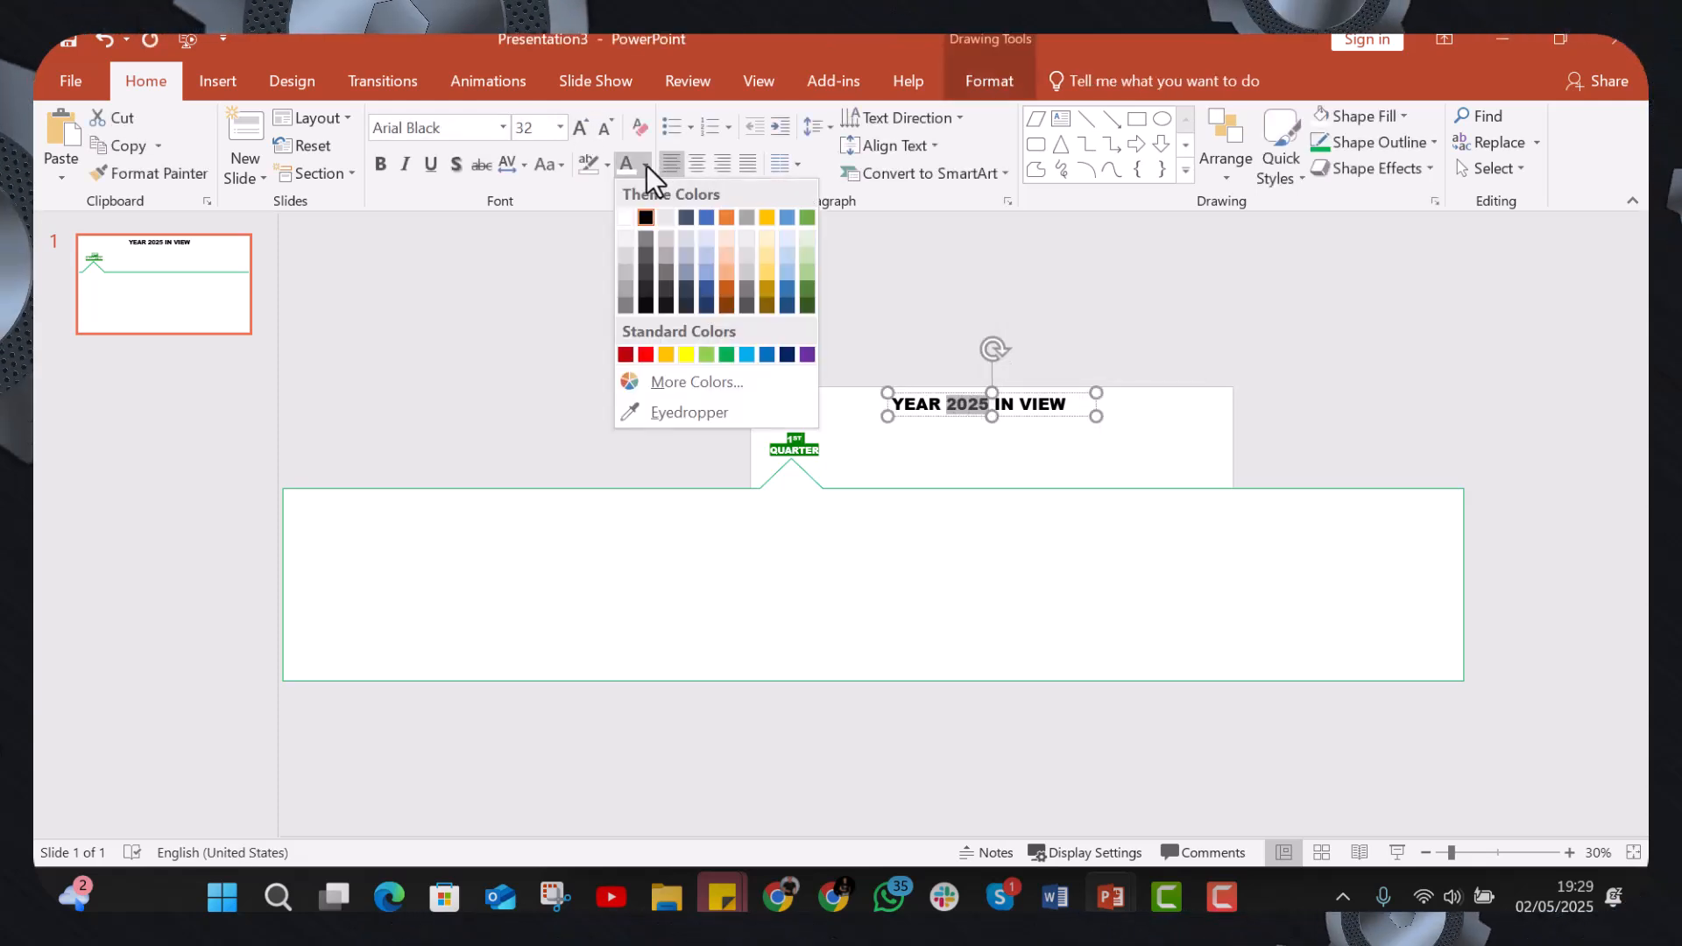
pyautogui.click(726, 355)
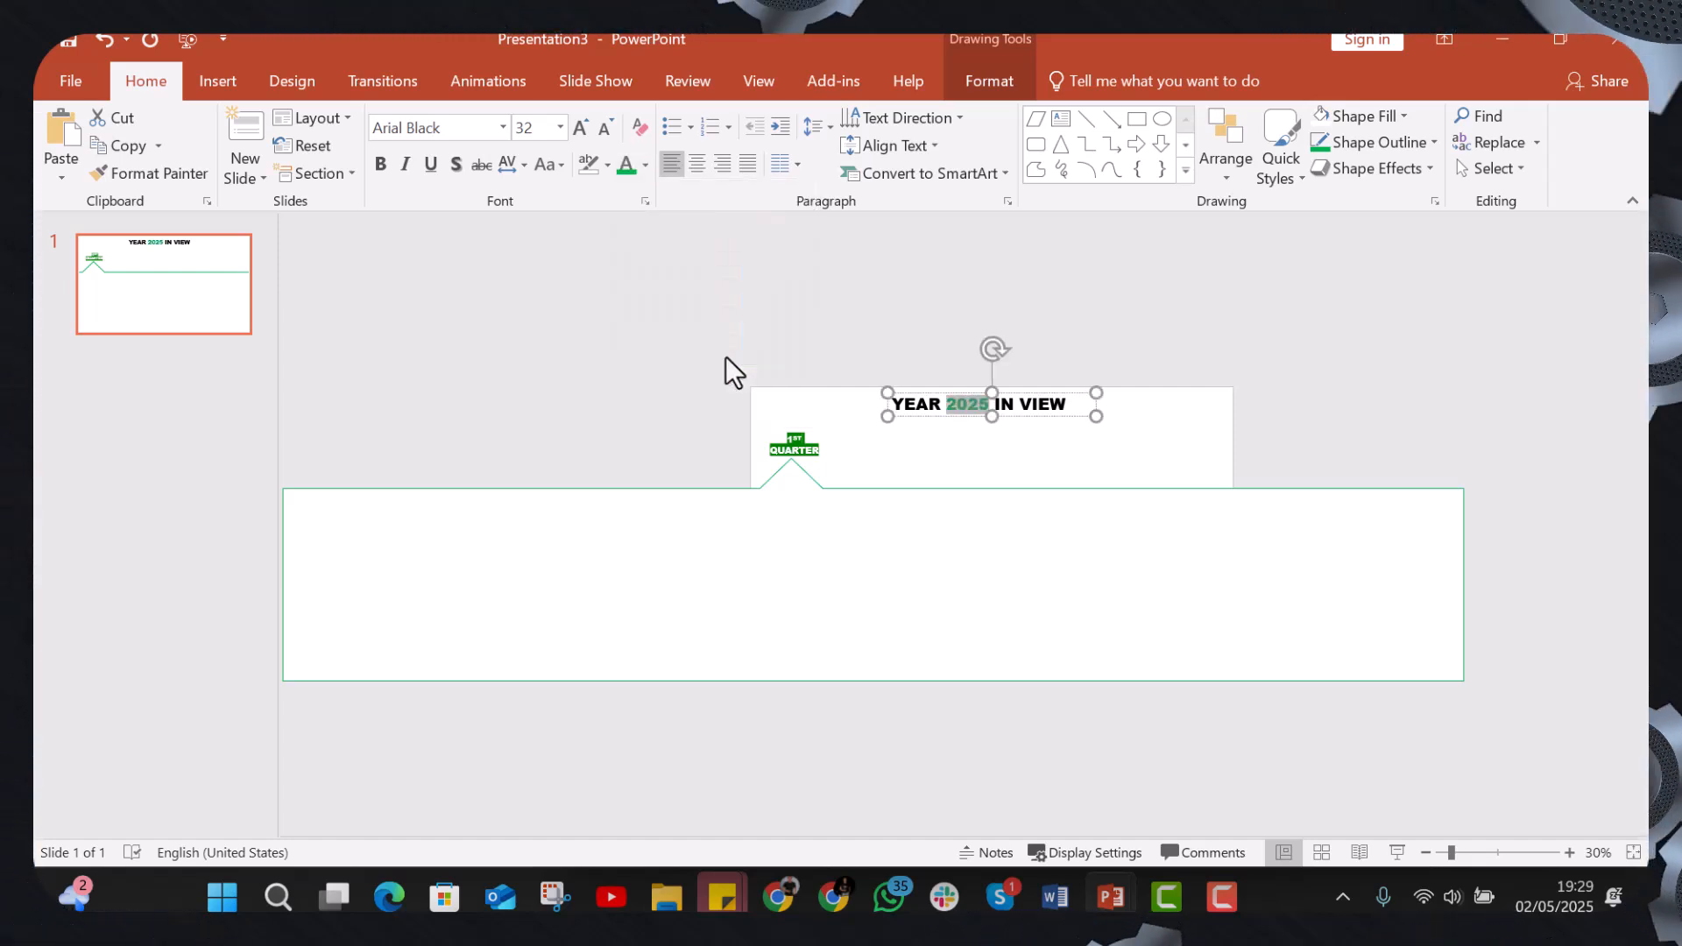
pyautogui.click(589, 313)
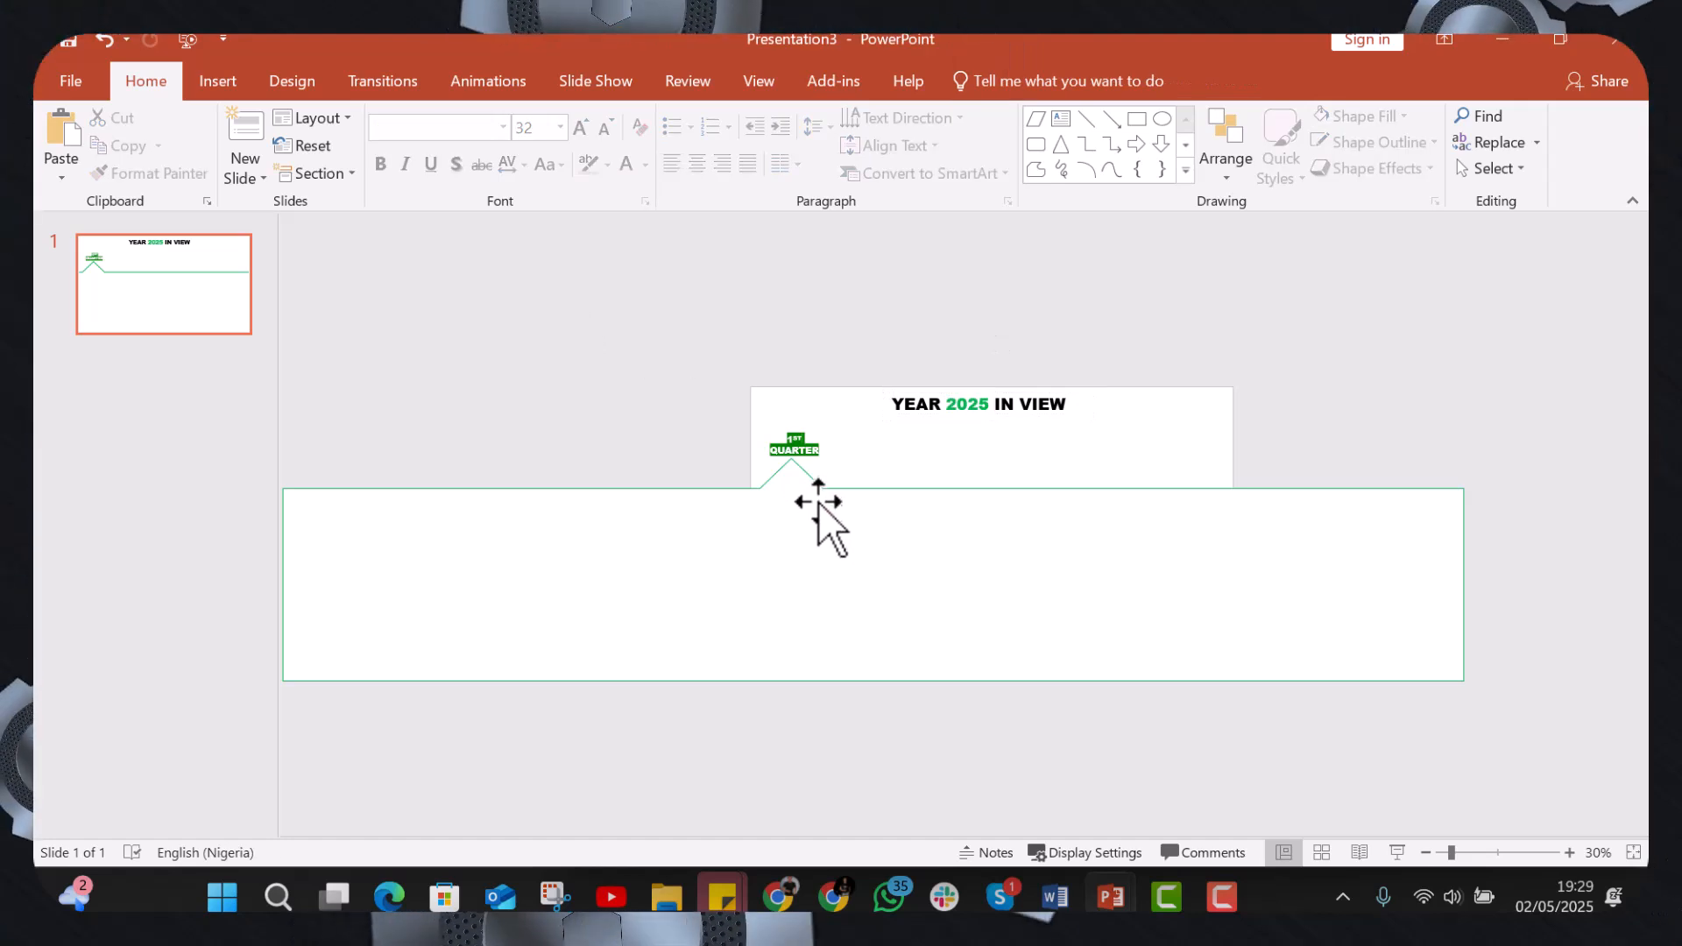
# Insert a Pareto chart from the Histogram chart types onto the slide.
pyautogui.click(822, 532)
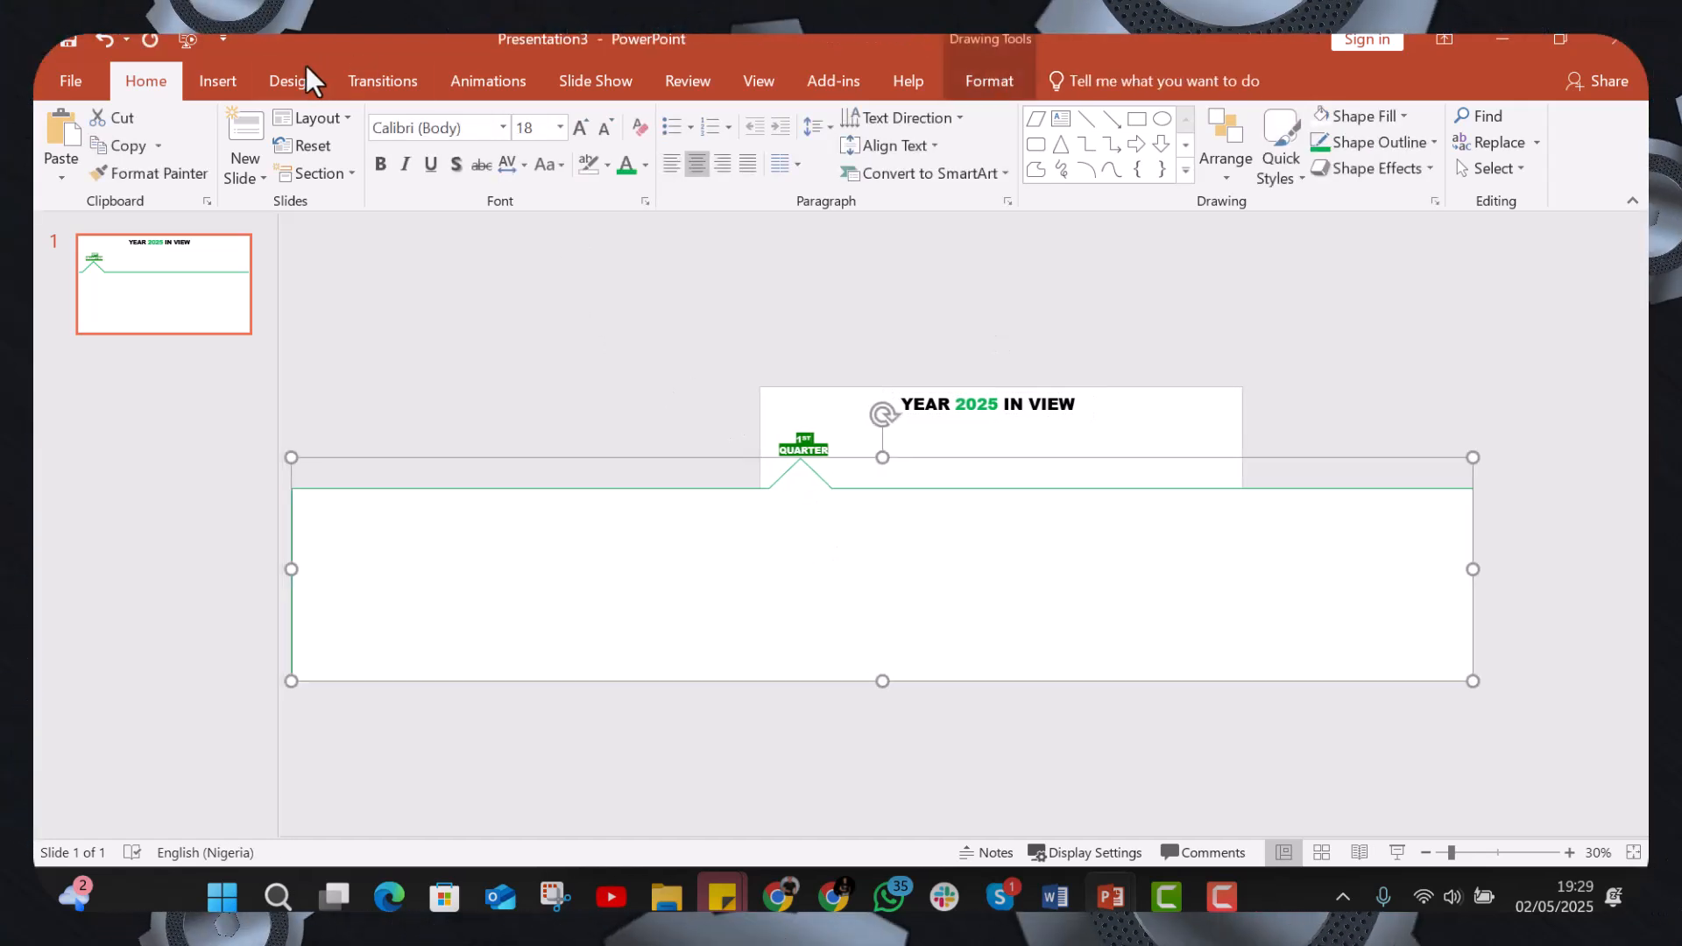
pyautogui.click(286, 82)
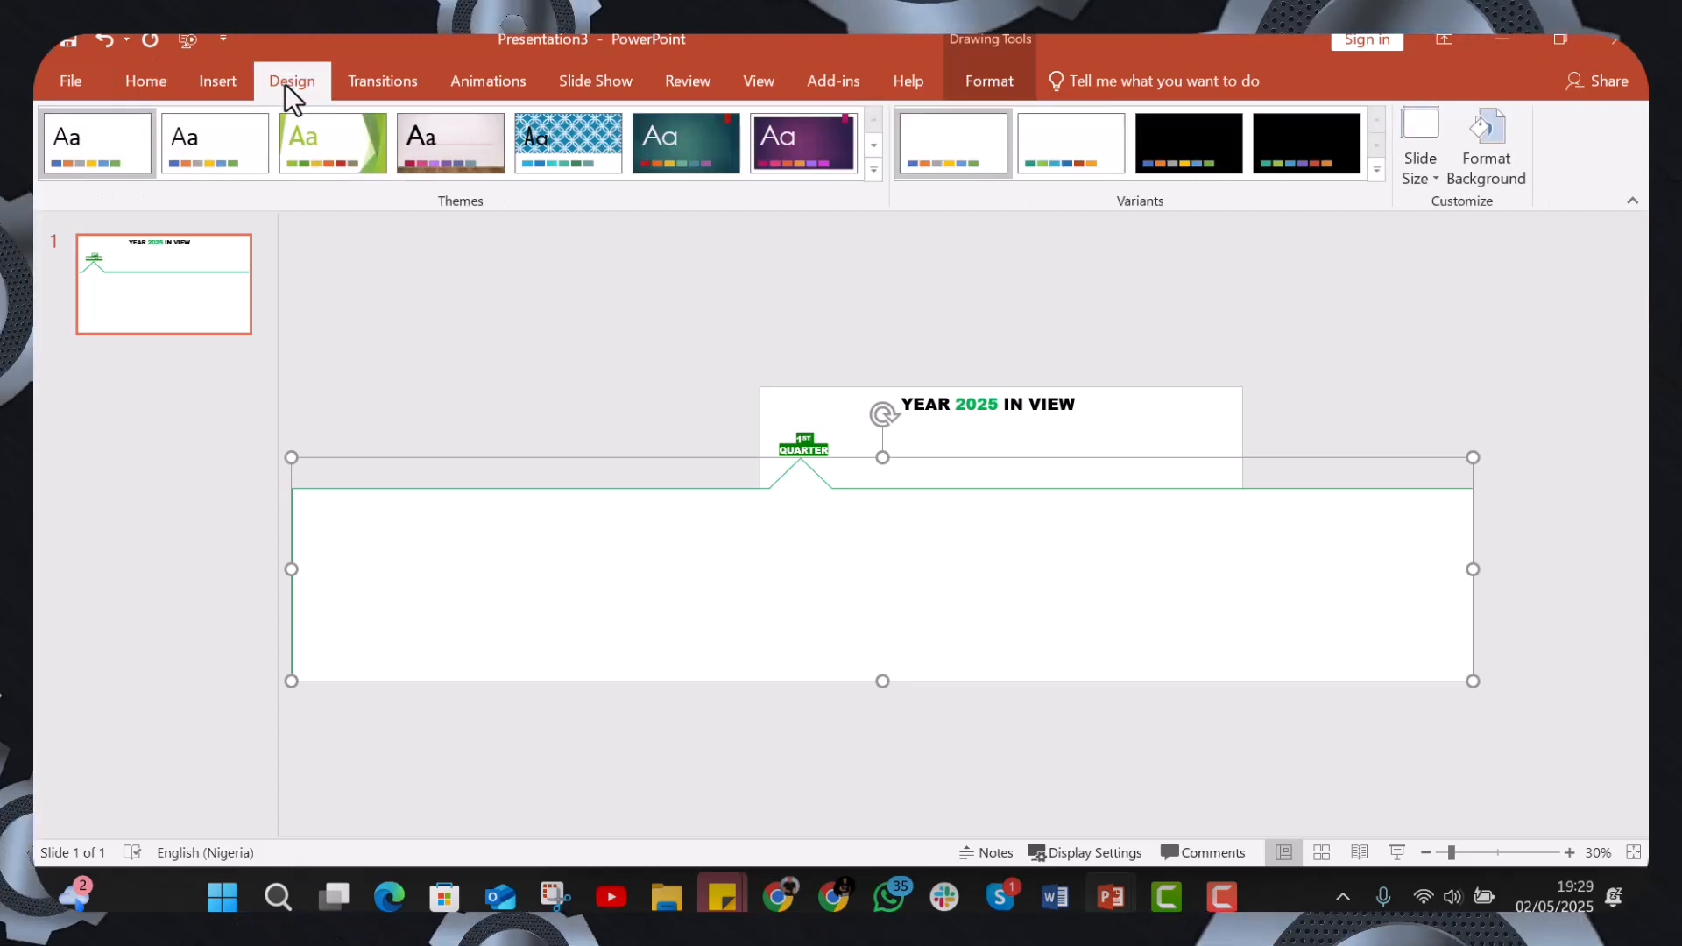
pyautogui.click(202, 88)
pyautogui.click(657, 145)
pyautogui.click(537, 532)
pyautogui.click(743, 182)
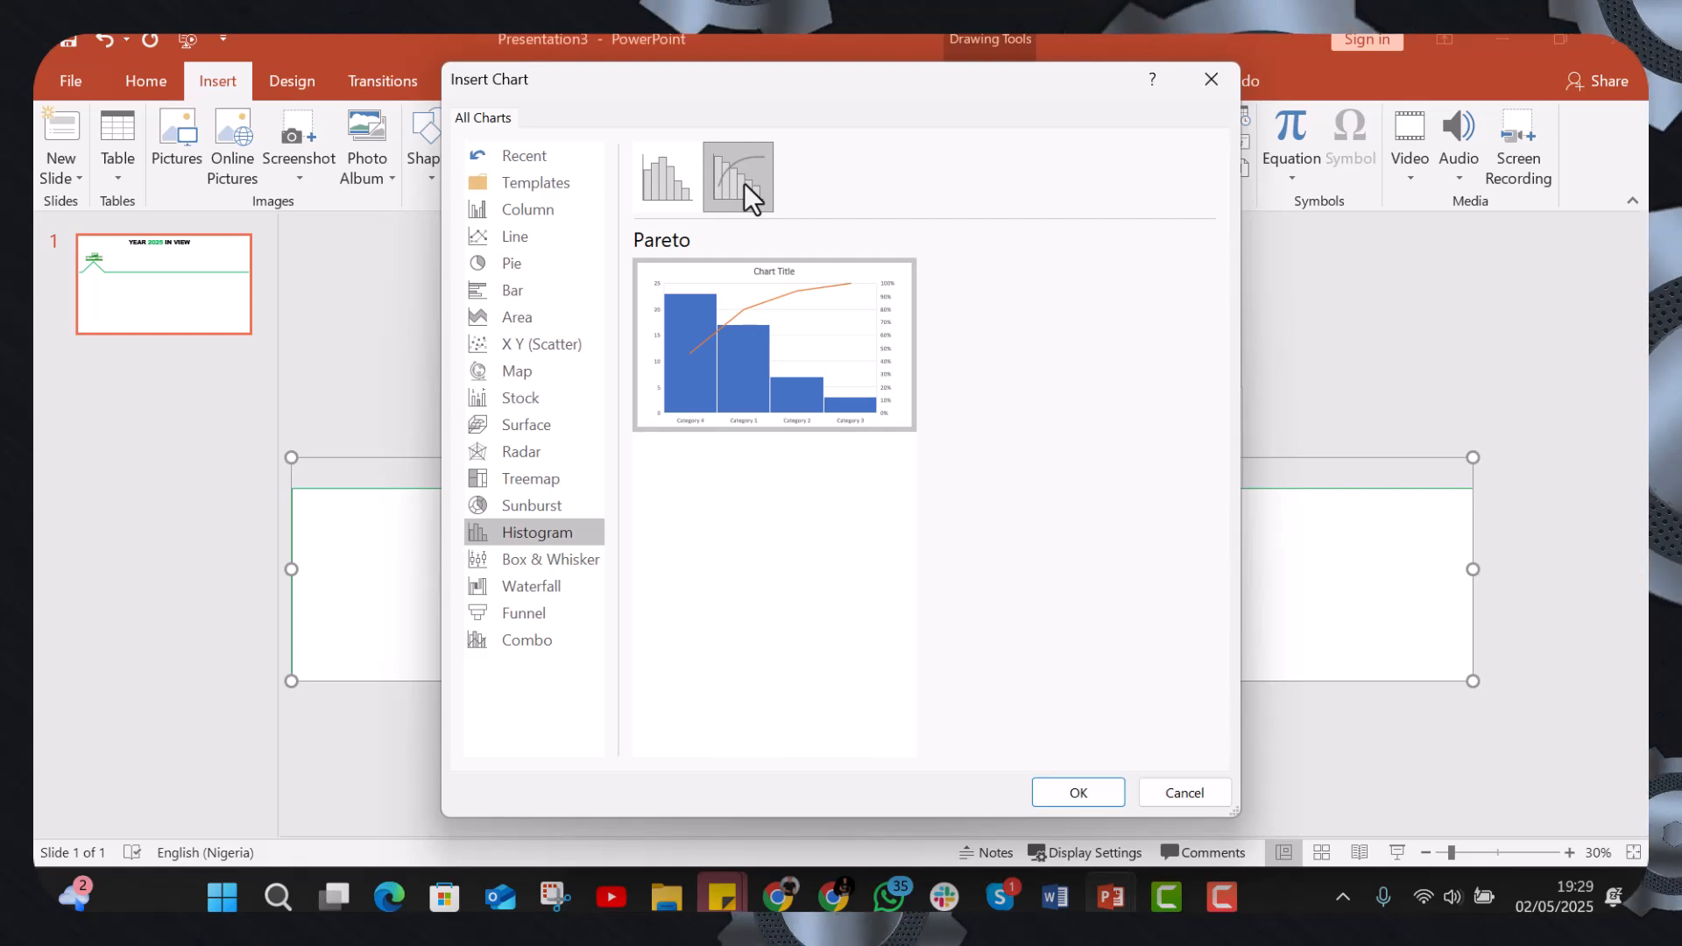
pyautogui.moveTo(820, 309)
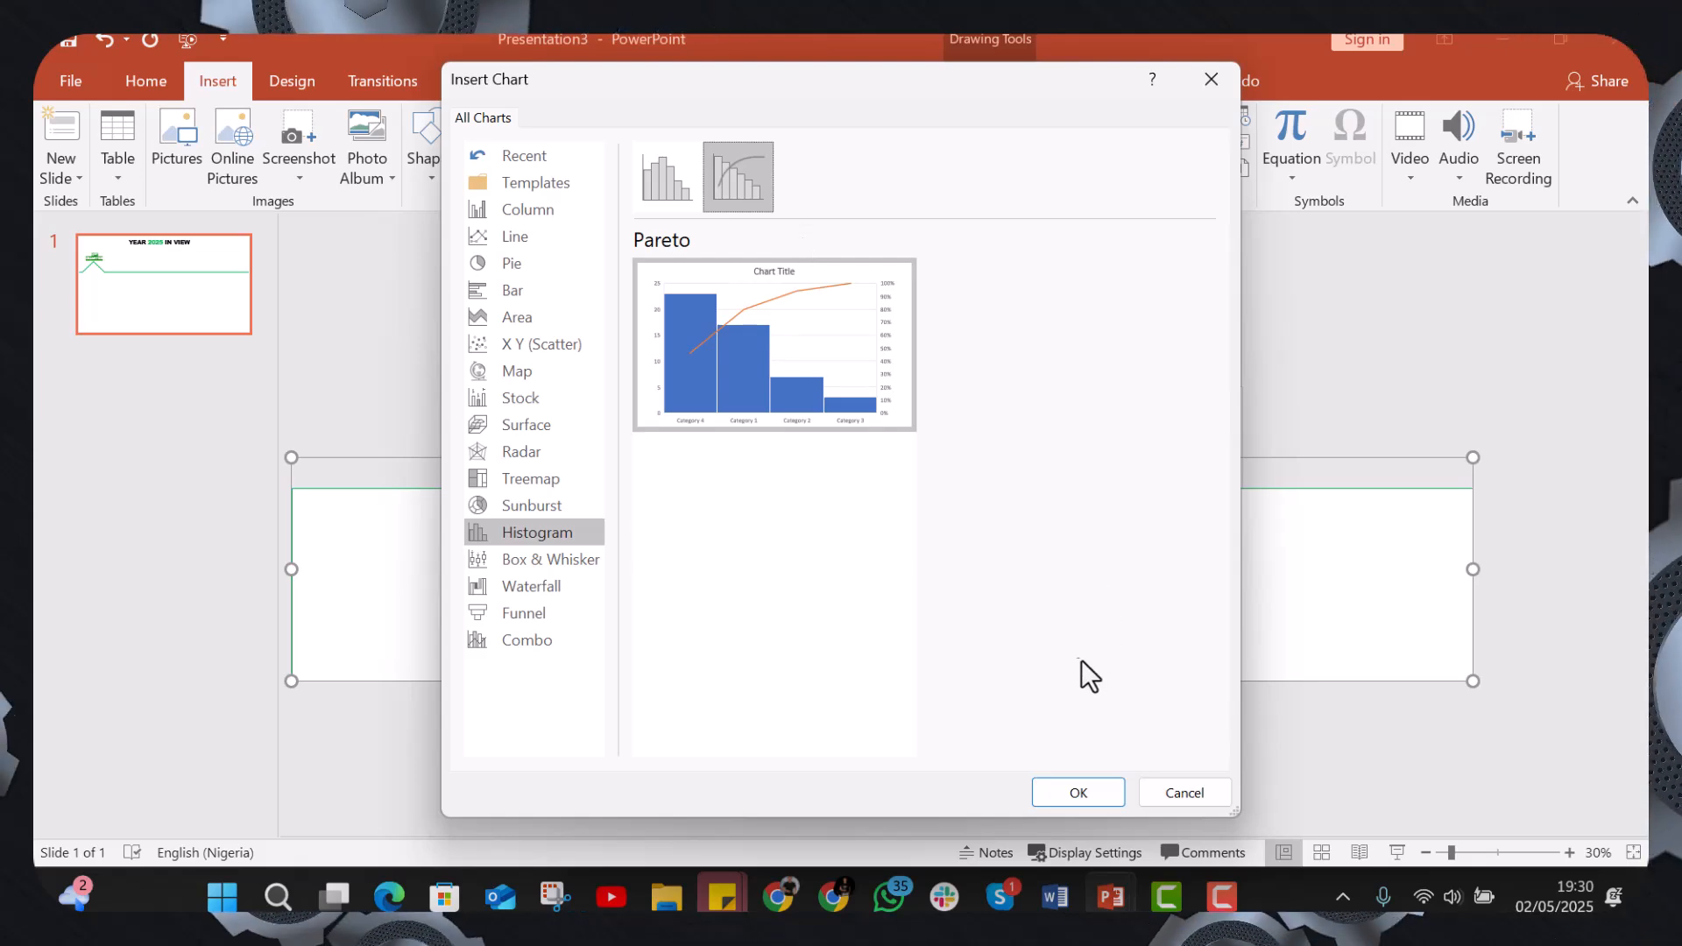
pyautogui.moveTo(824, 361)
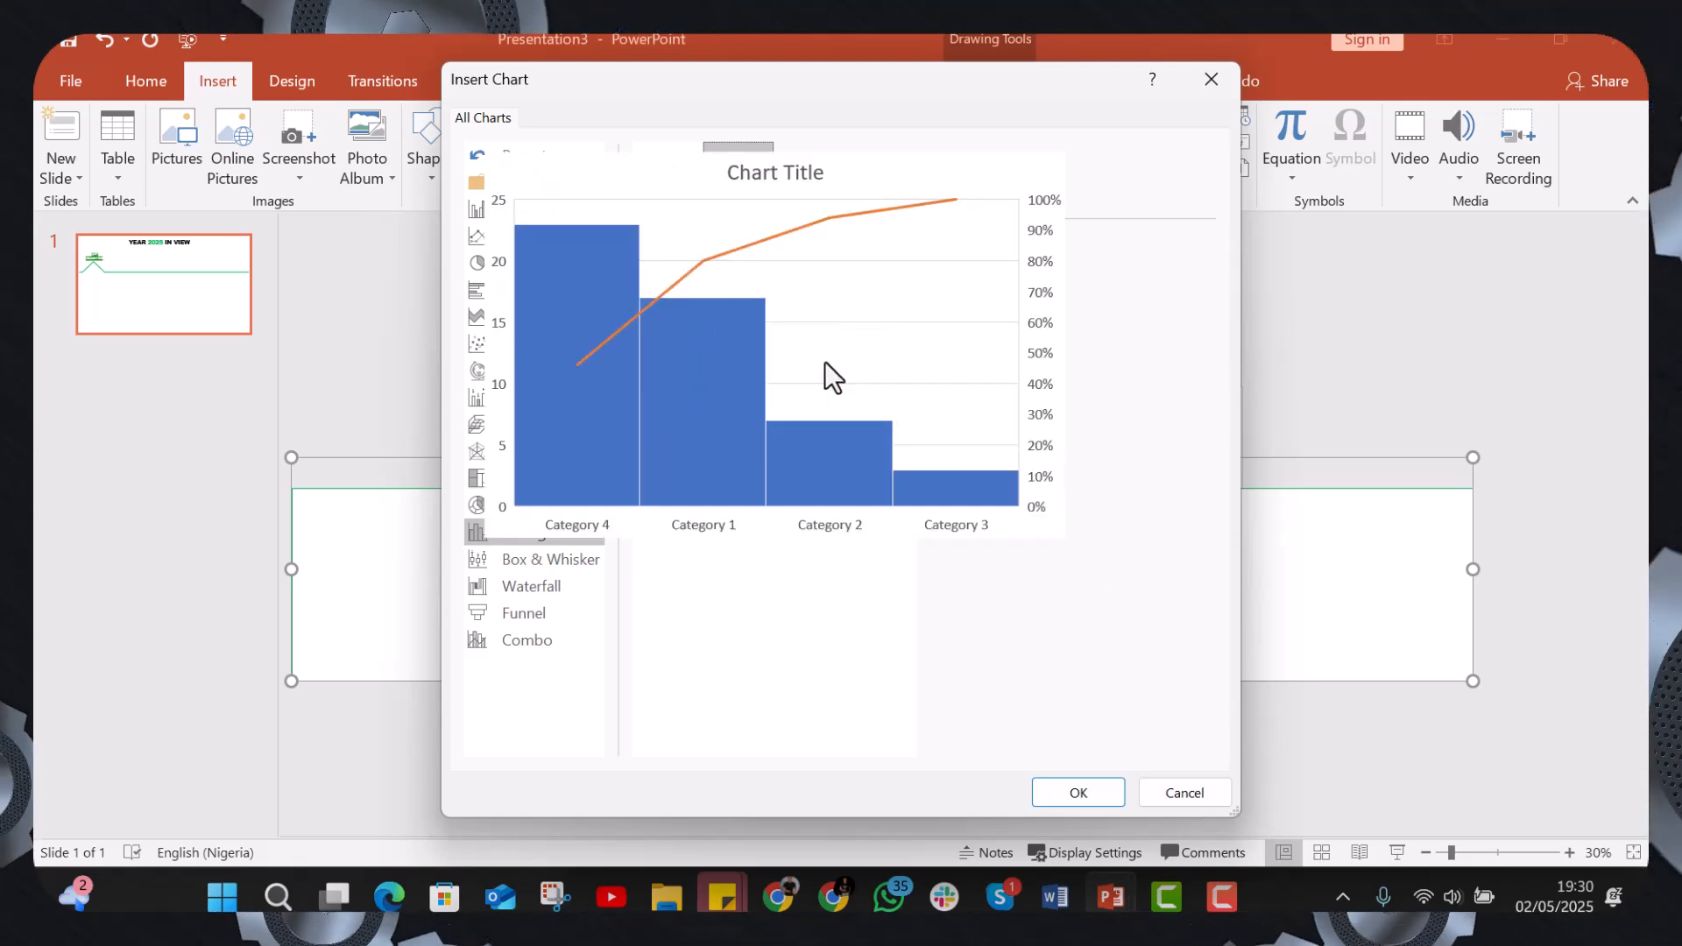
pyautogui.click(1071, 793)
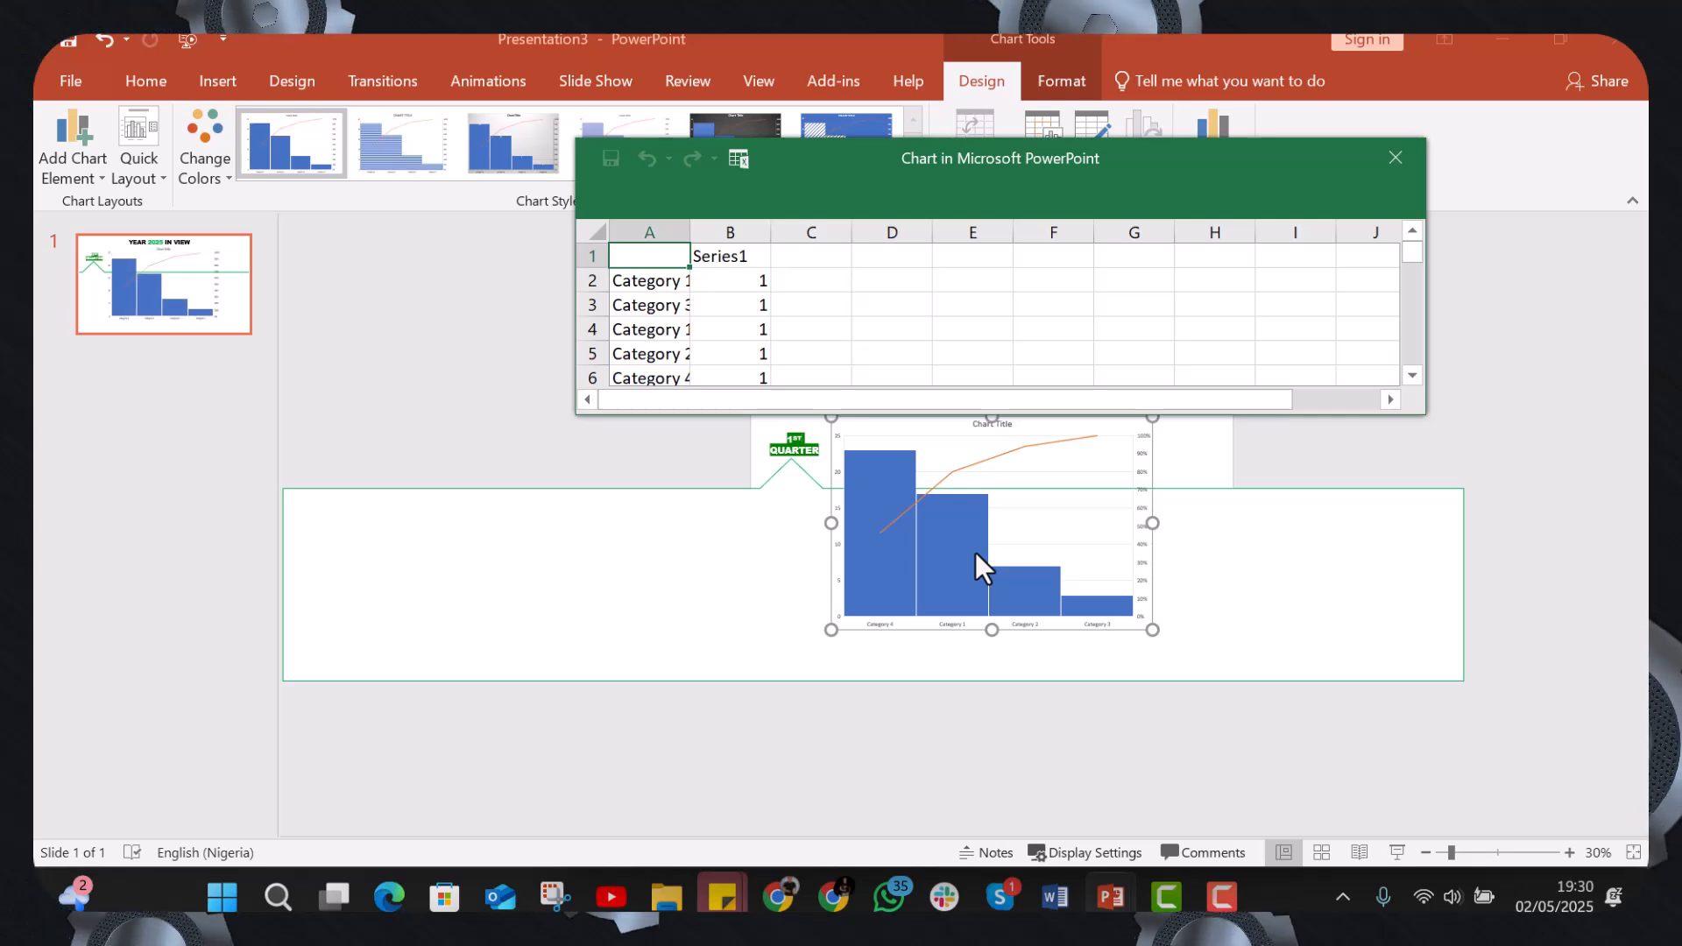
# Fill the chart data with RICE, MAIZE 5, BEANS 7, YAM 4, TOMATO 2 and GINGER 4, and close the data sheet.
pyautogui.doubleClick(651, 282)
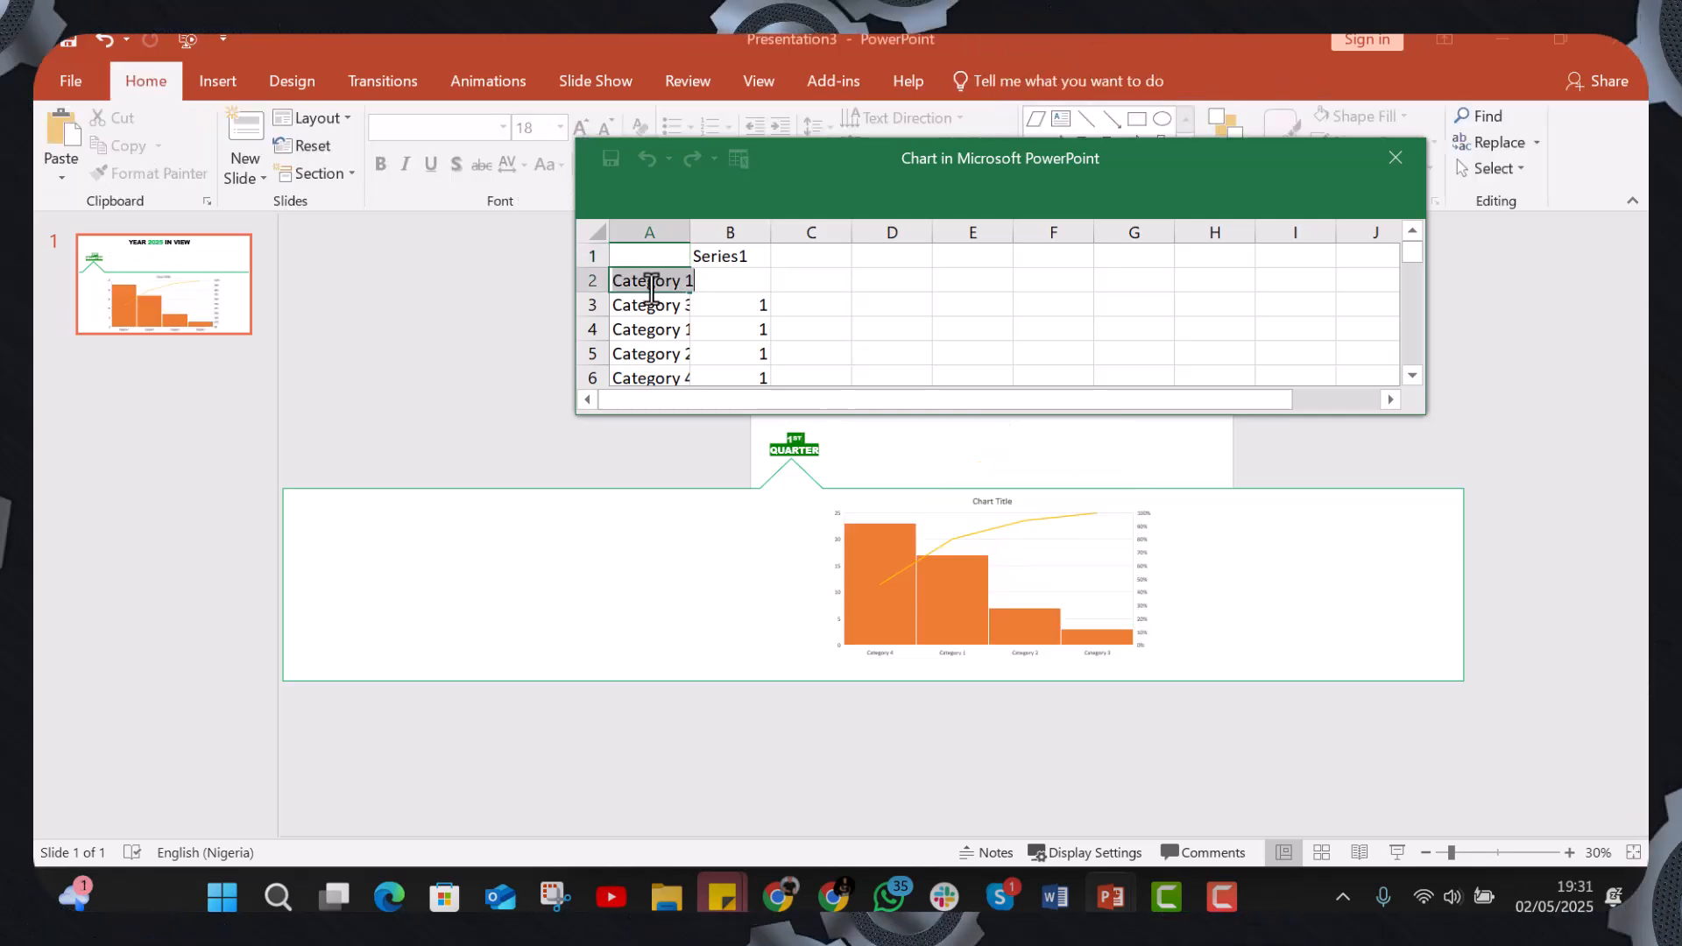
pyautogui.write('RICE')
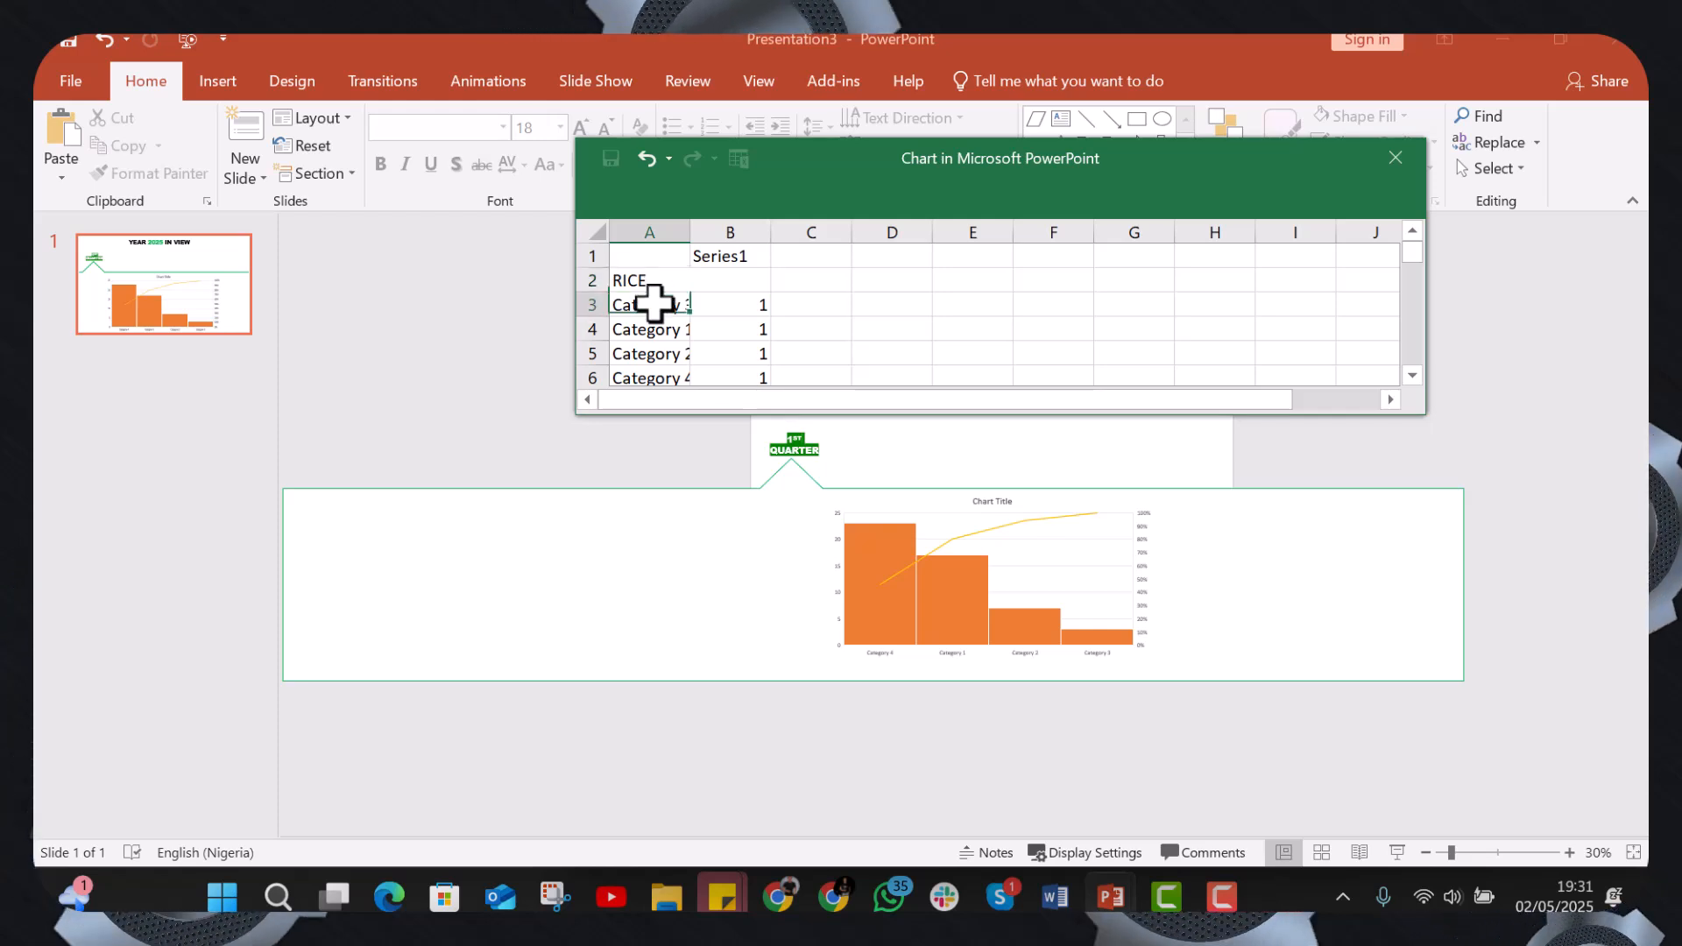
pyautogui.doubleClick(653, 304)
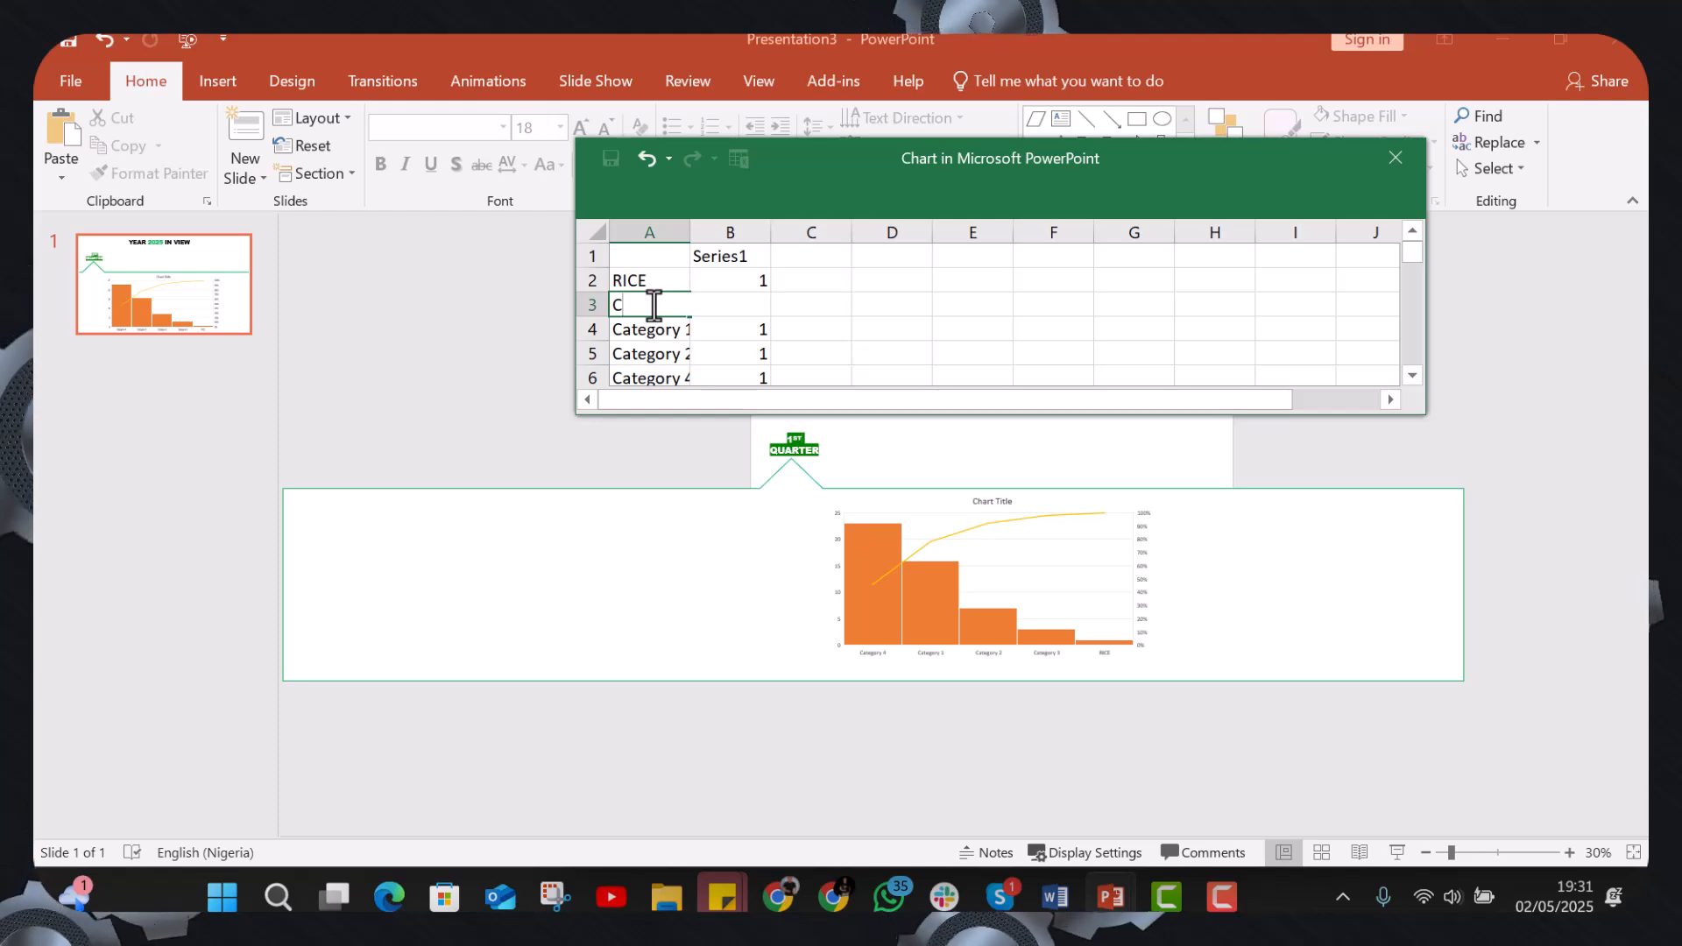
pyautogui.press('BackSpace')
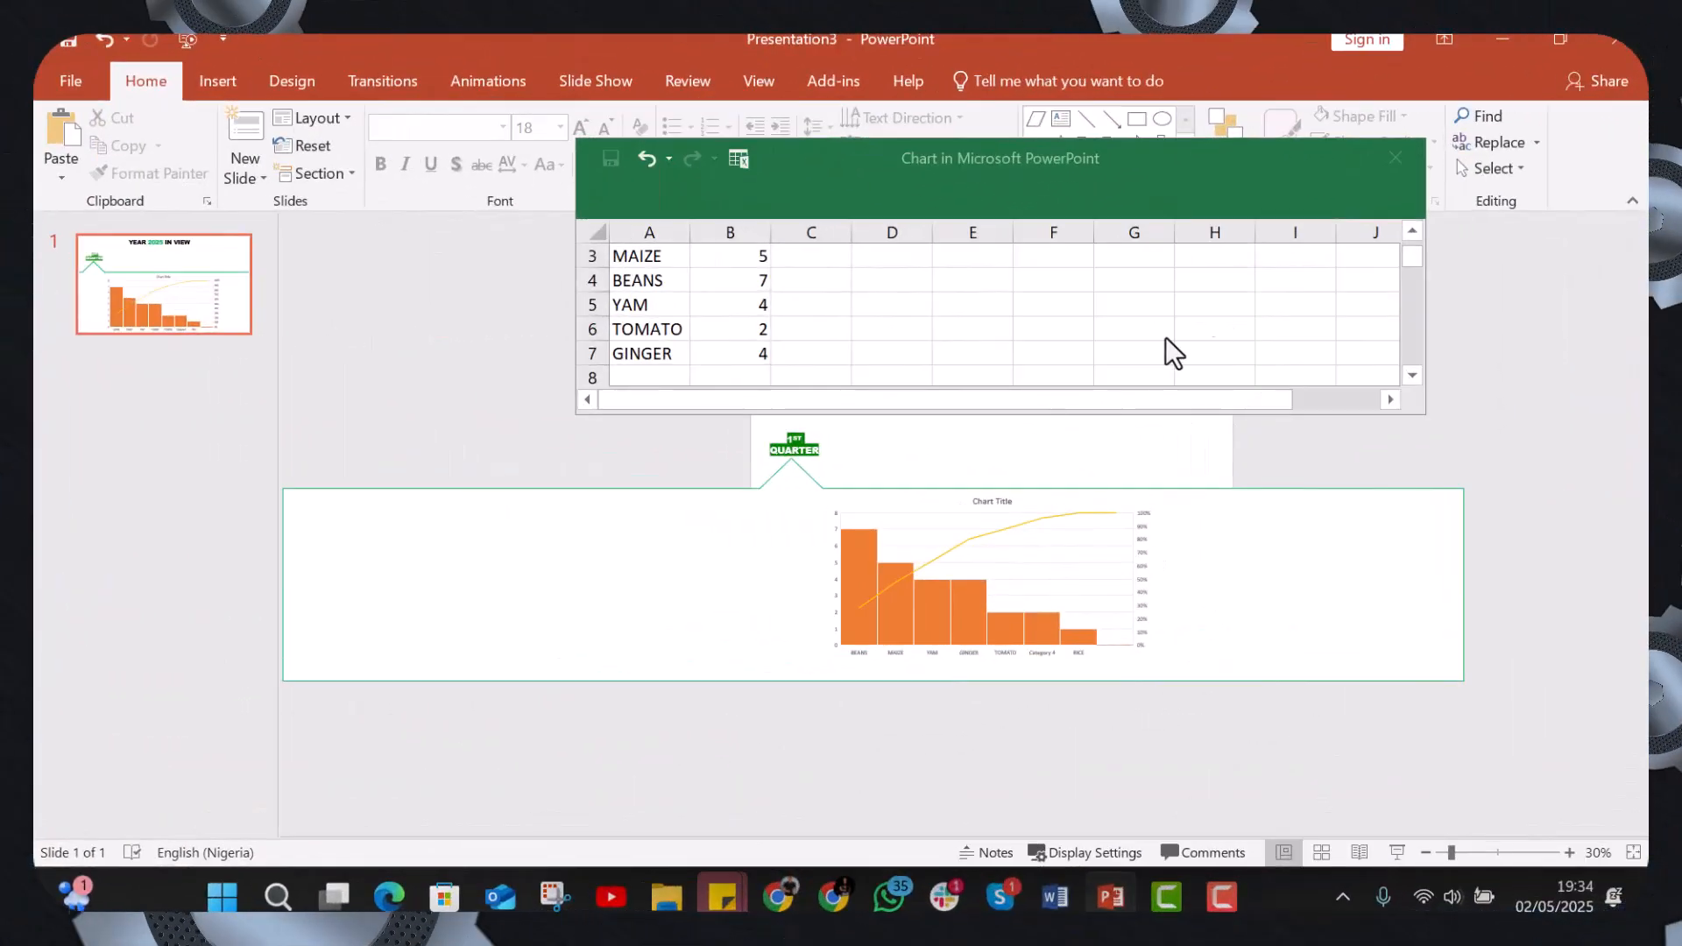
pyautogui.click(1395, 160)
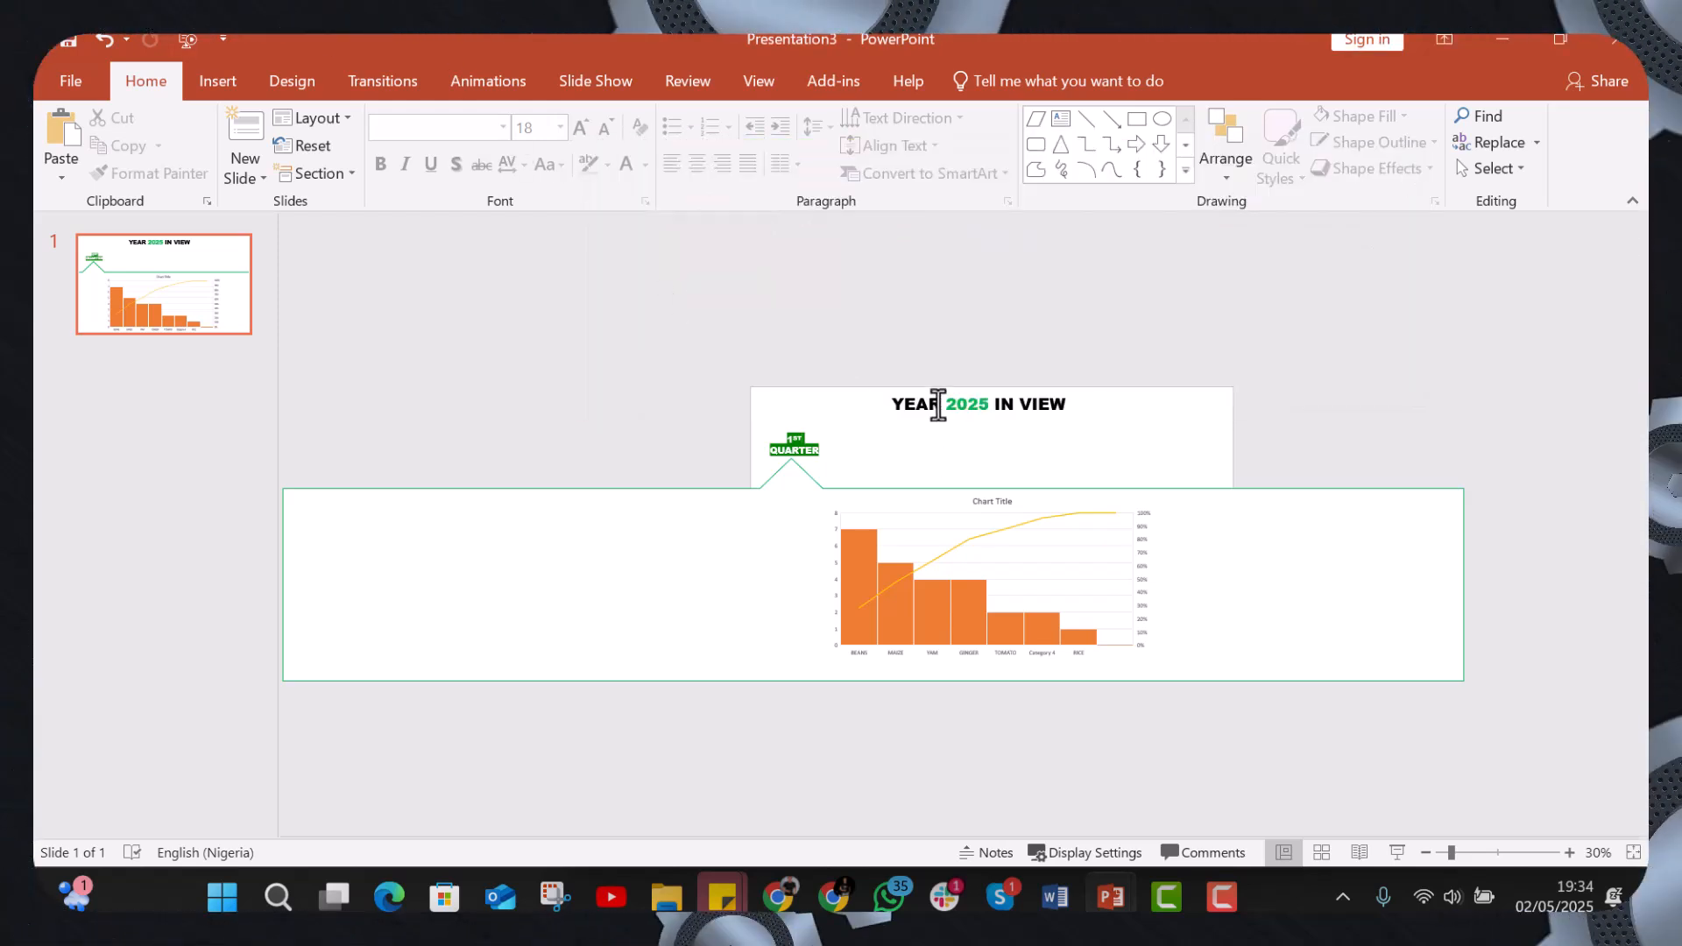
# Underline the whole "YEAR 2025 IN VIEW" title.
pyautogui.tripleClick(938, 405)
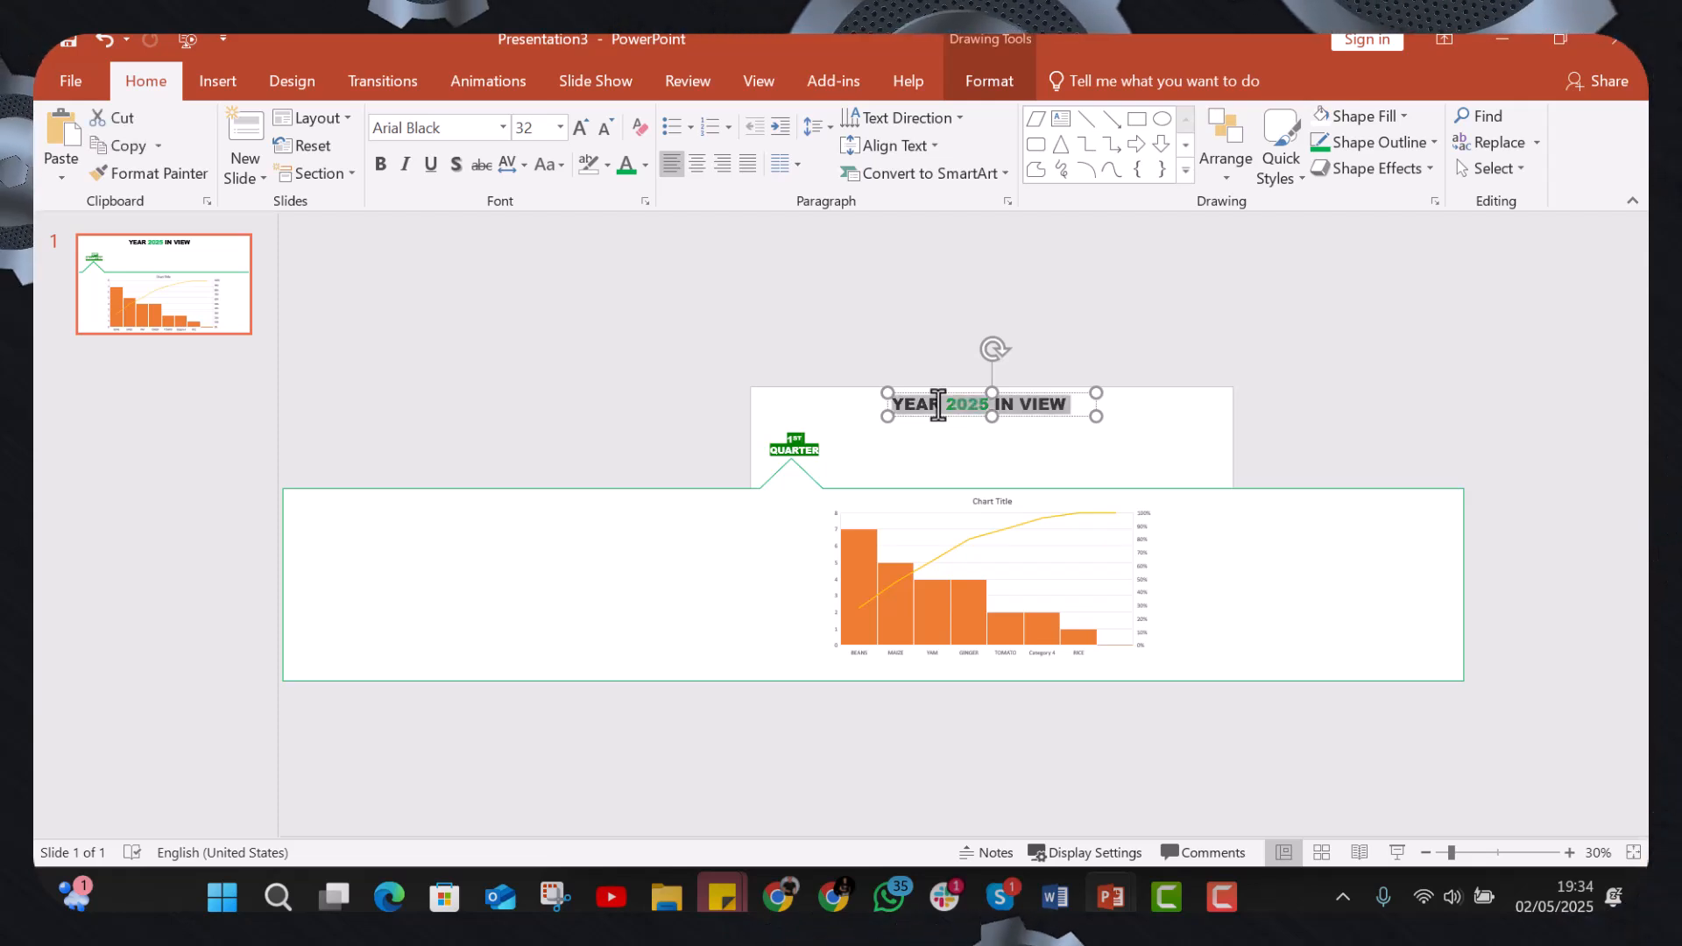
pyautogui.click(428, 166)
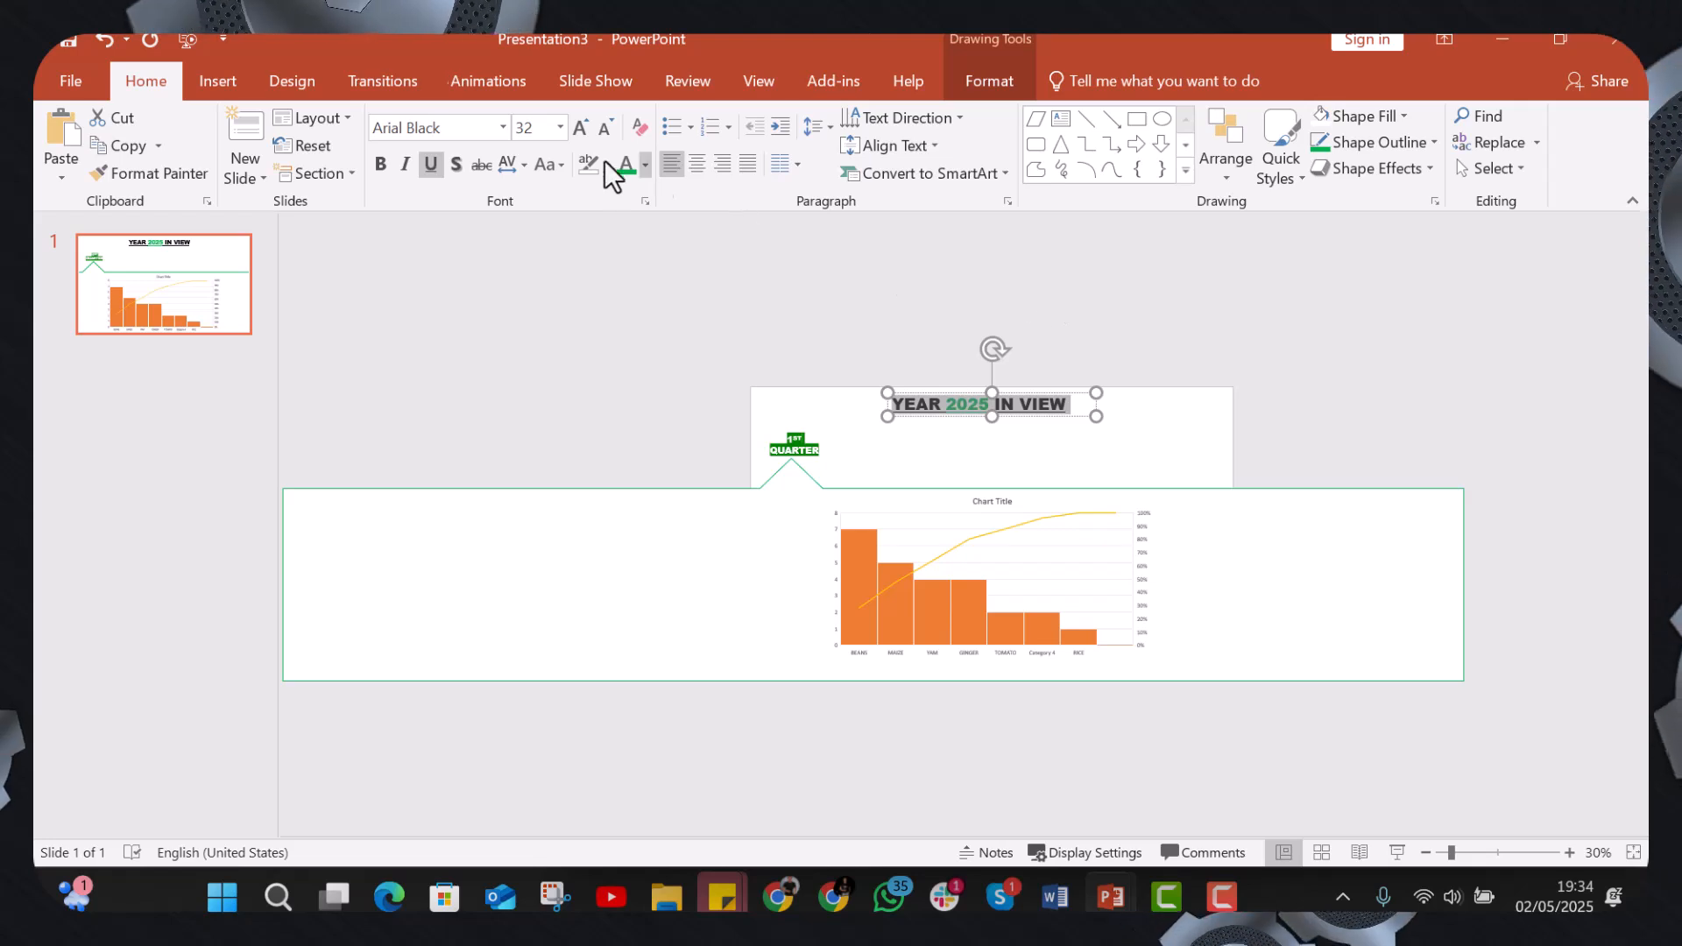
pyautogui.click(1228, 365)
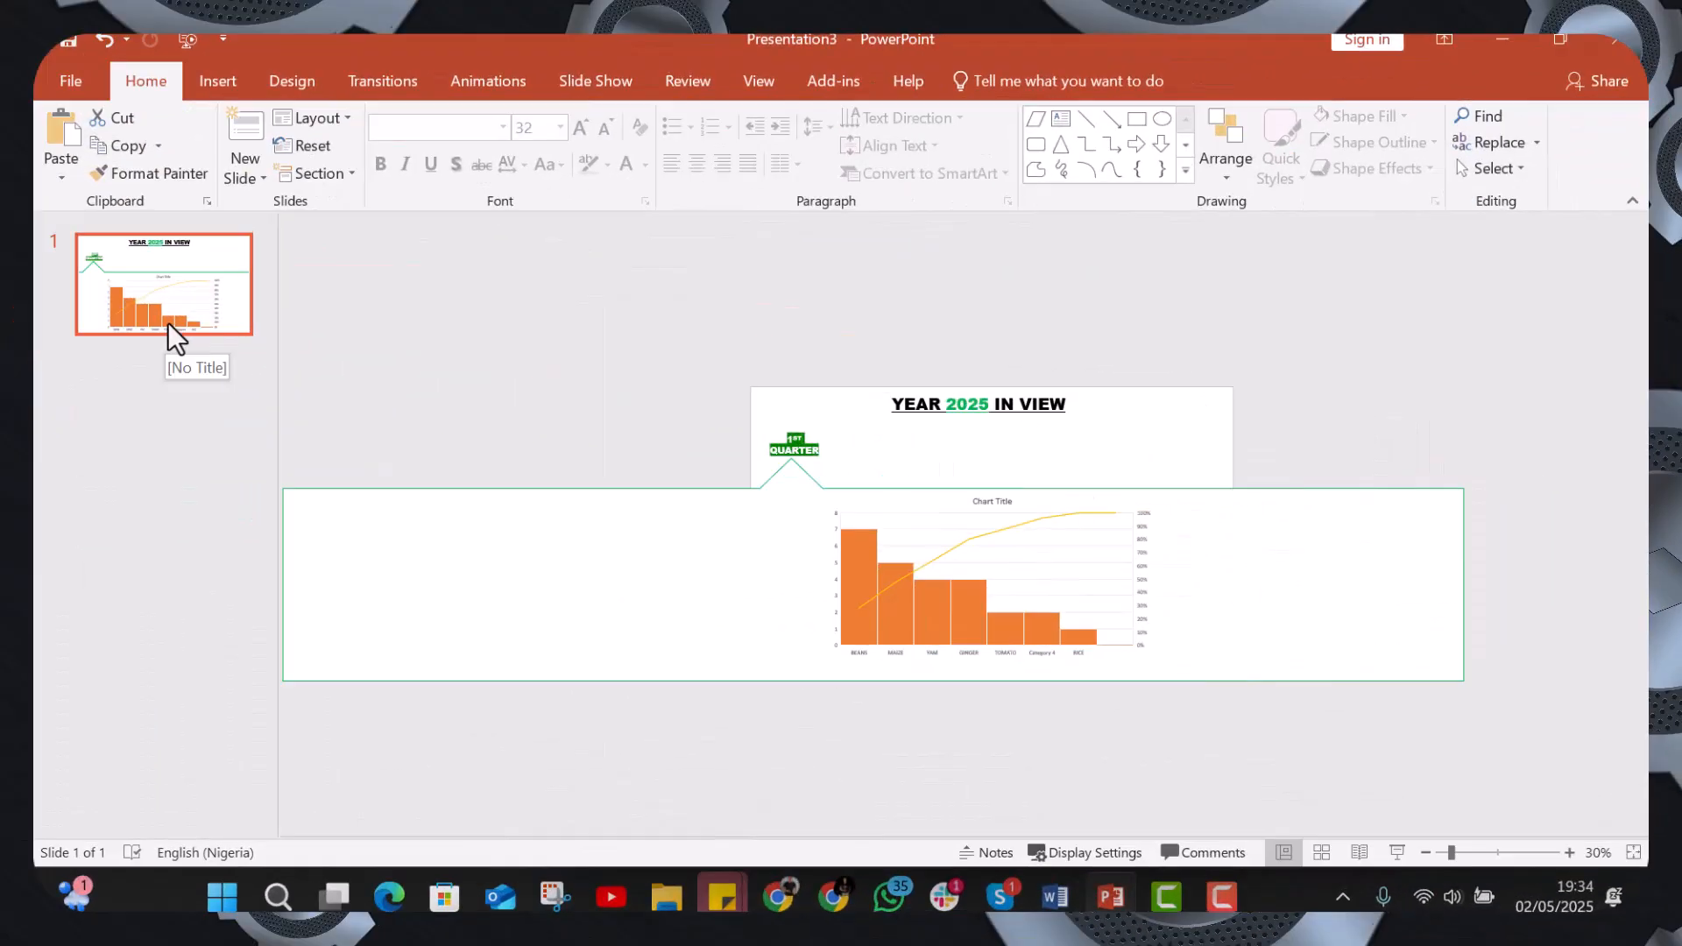
# Duplicate the "YEAR 2025 IN VIEW" slide.
pyautogui.rightClick(171, 312)
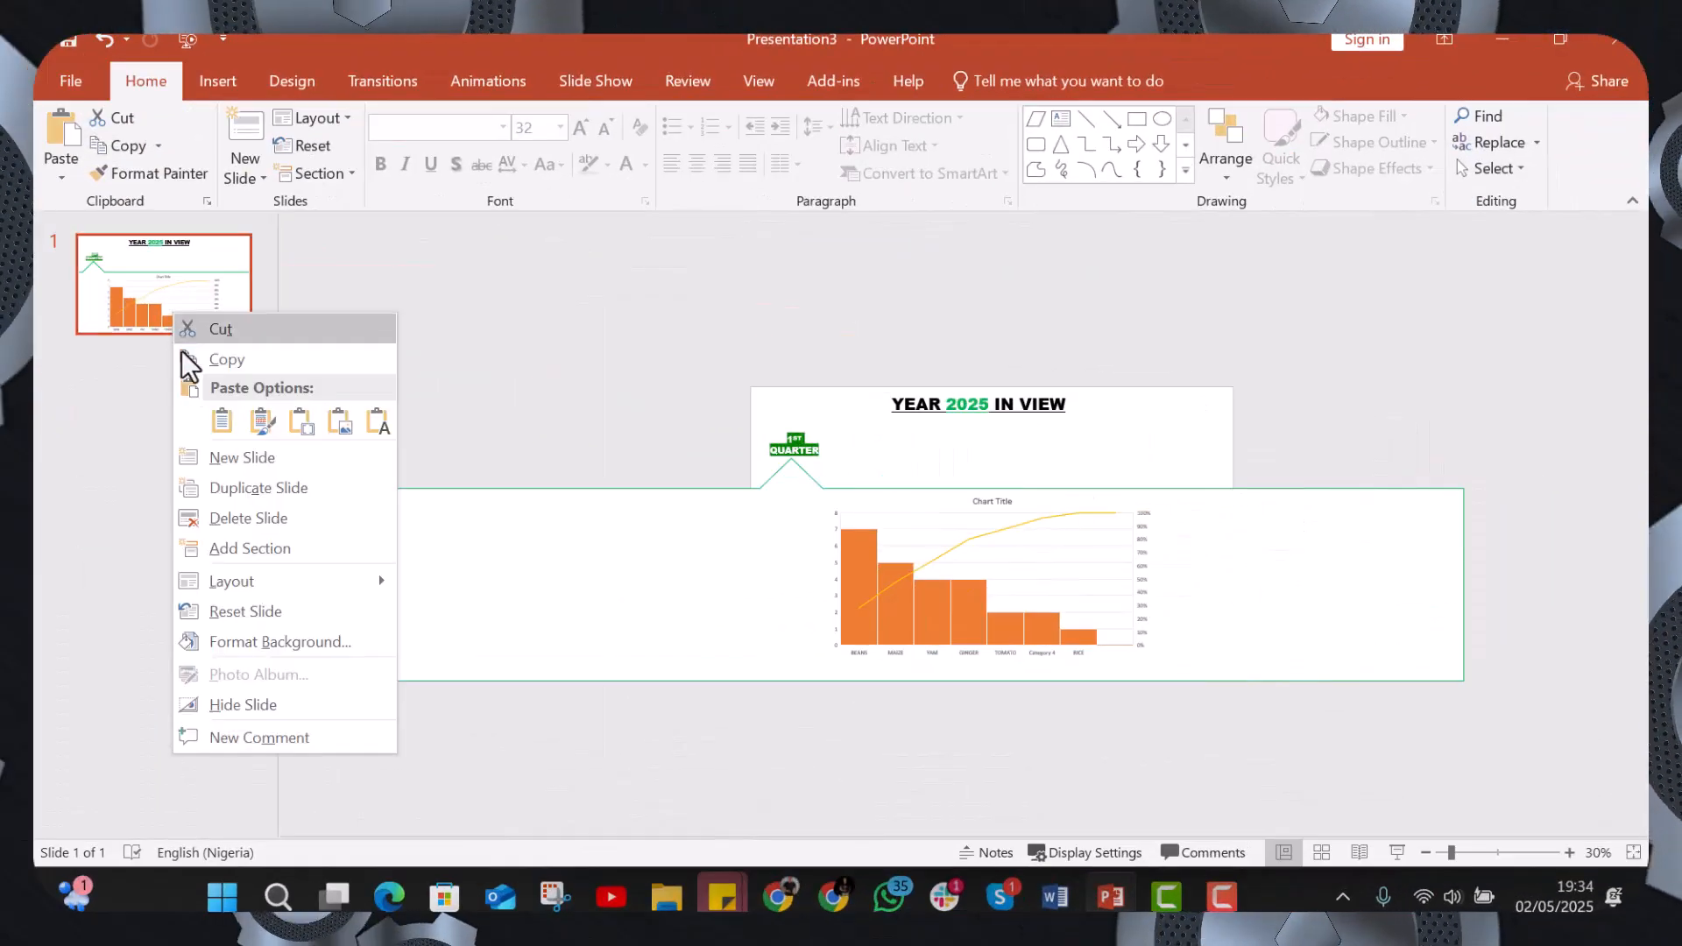
pyautogui.click(245, 486)
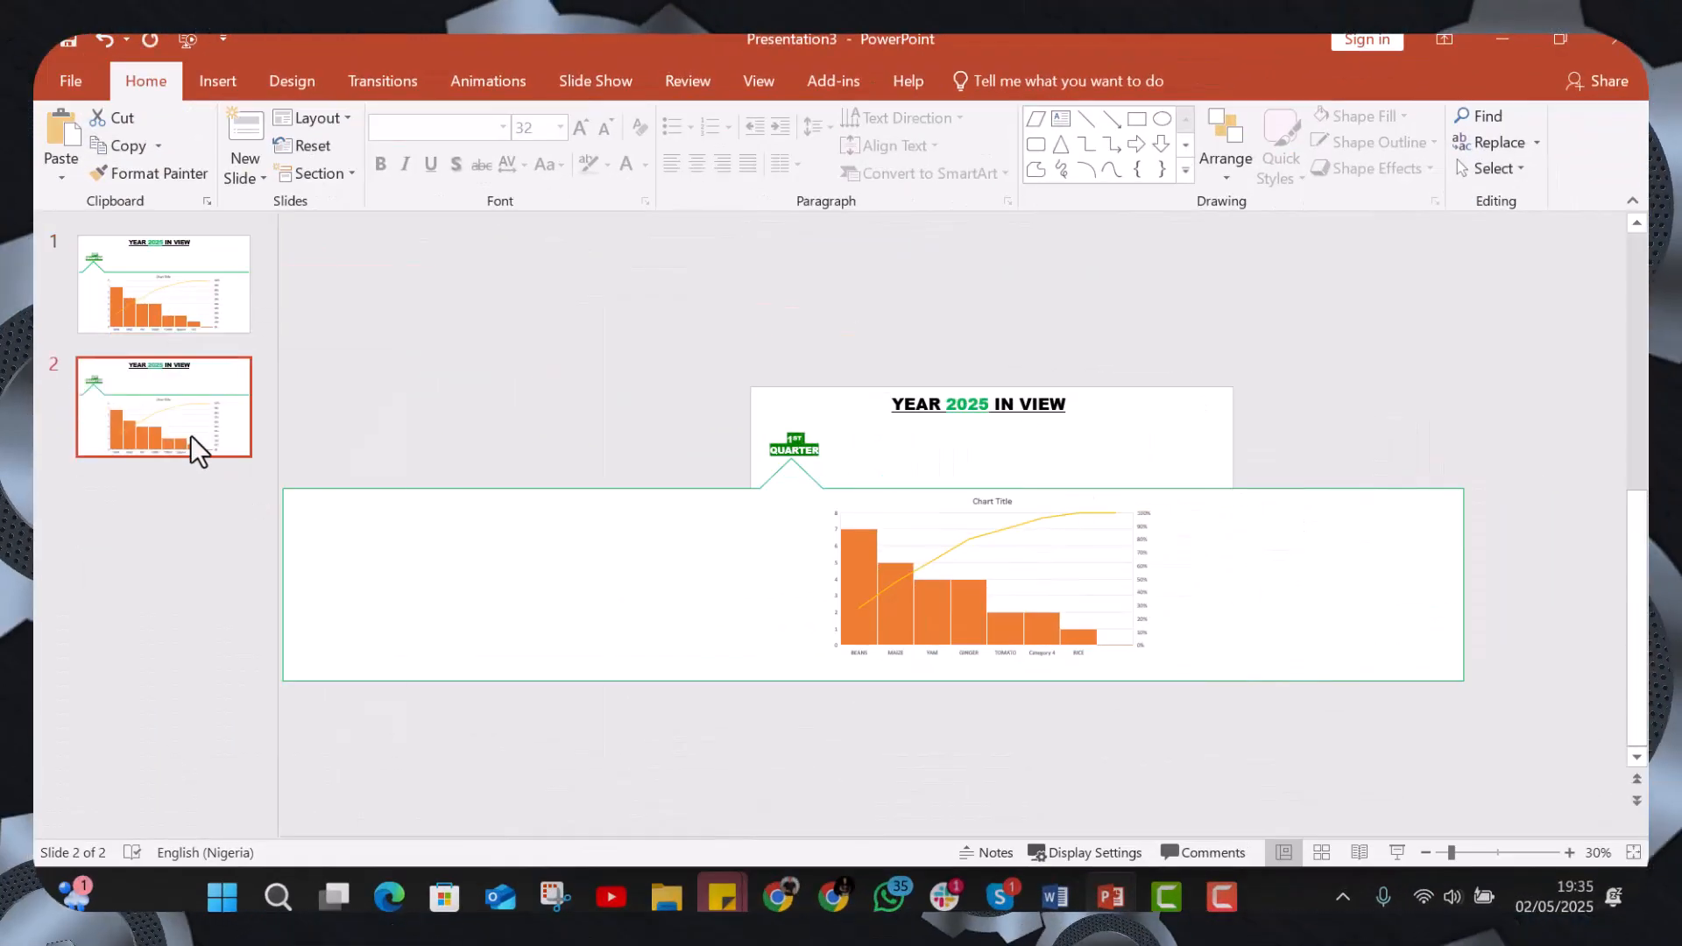
# In the duplicated slide's Pareto chart data, set RICE to 7, MAIZE to 4 and BEANS to 5.
pyautogui.doubleClick(880, 549)
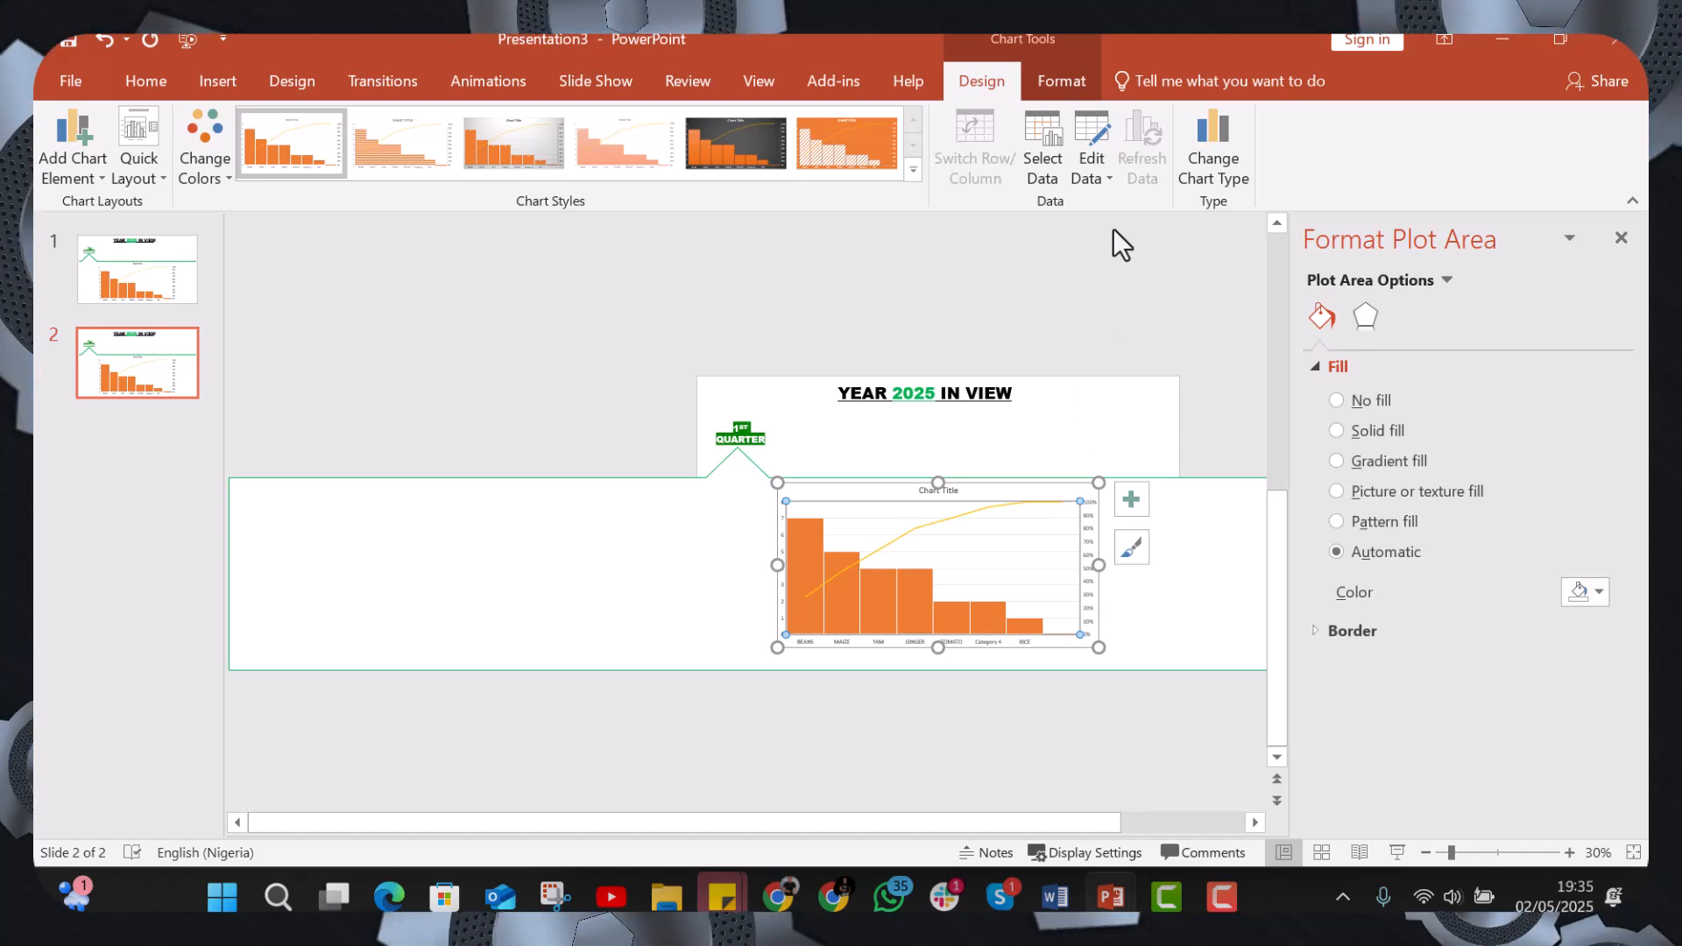
pyautogui.click(1108, 175)
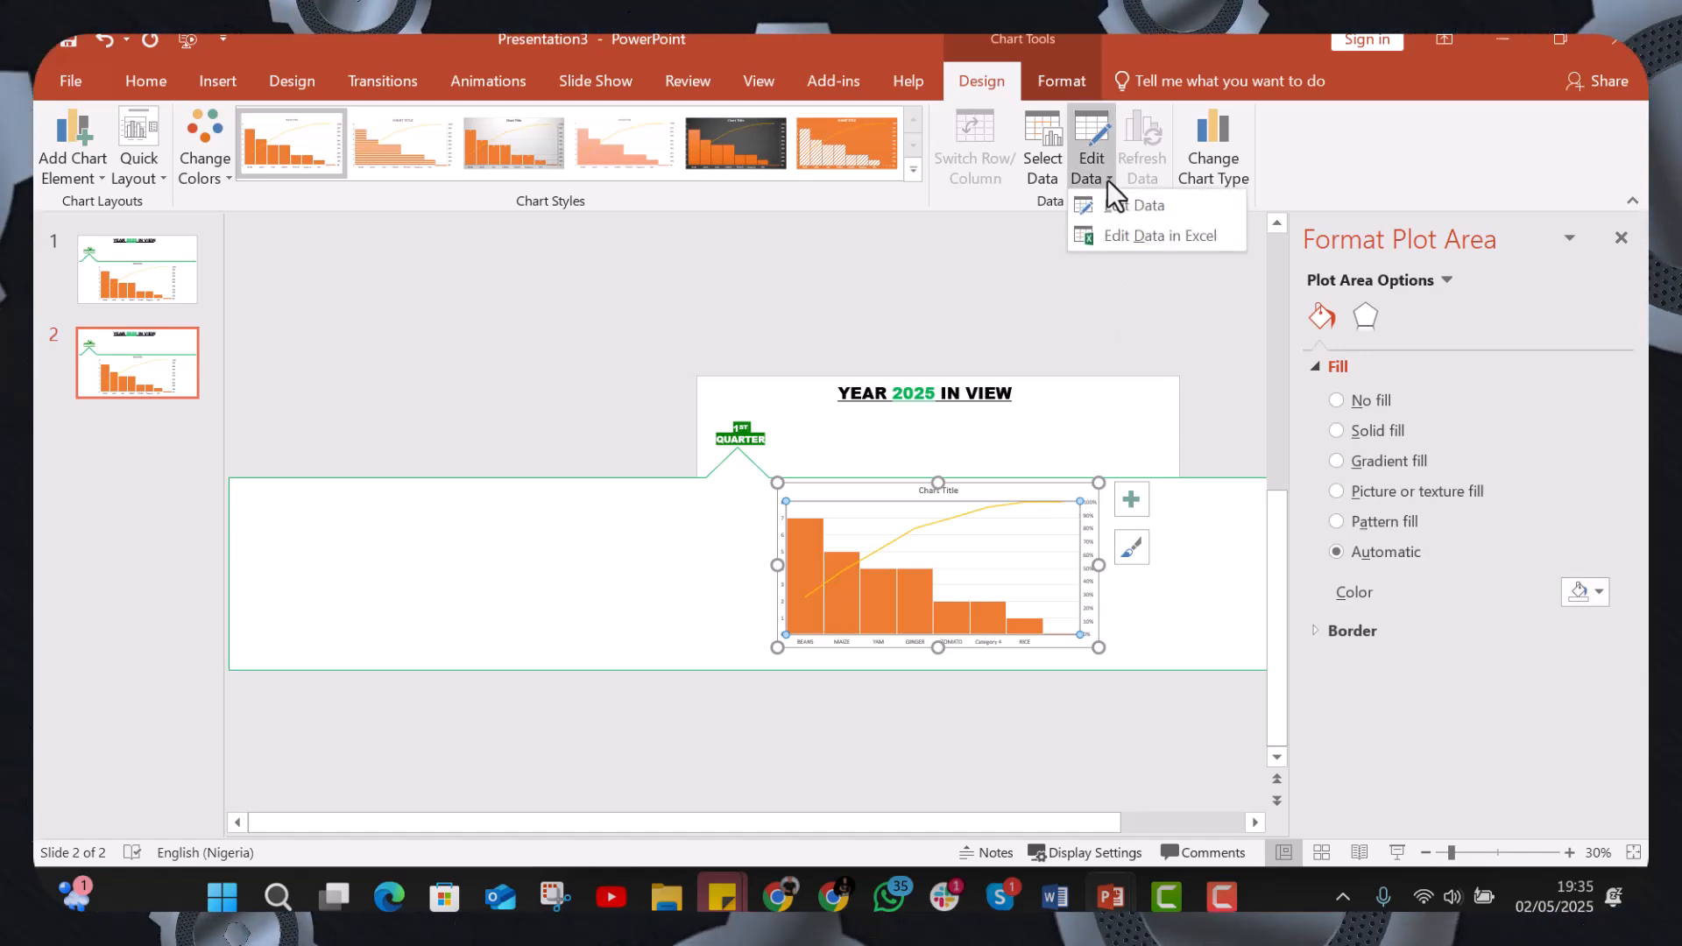
pyautogui.click(1117, 207)
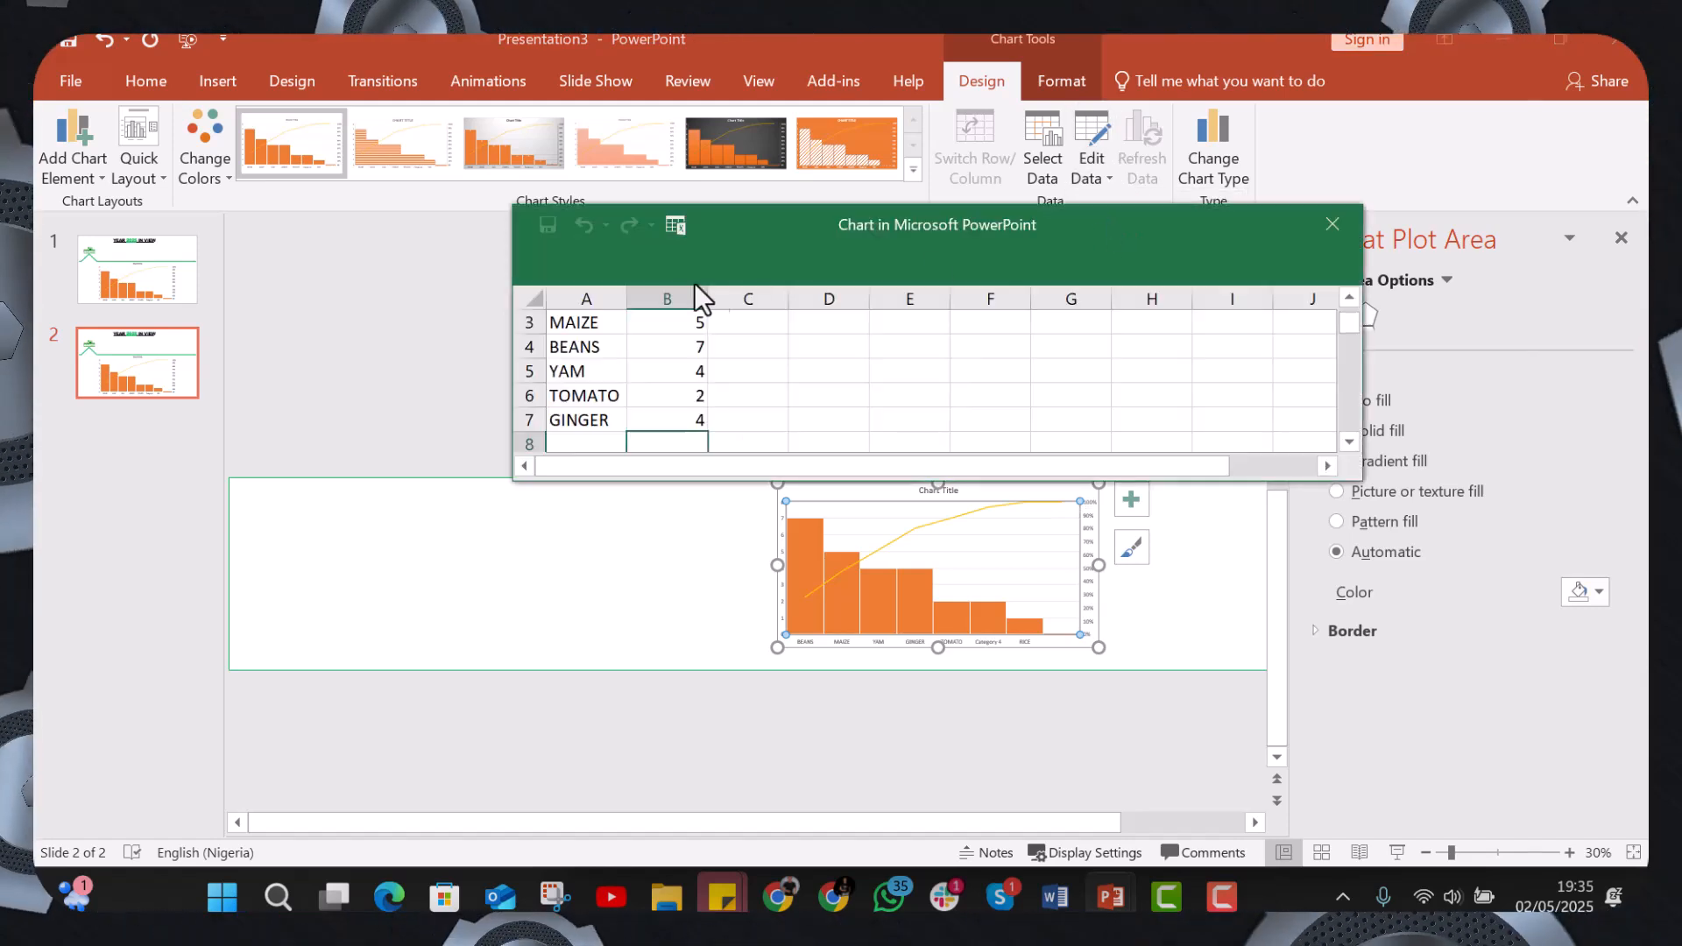
pyautogui.scroll(1, 606, 360)
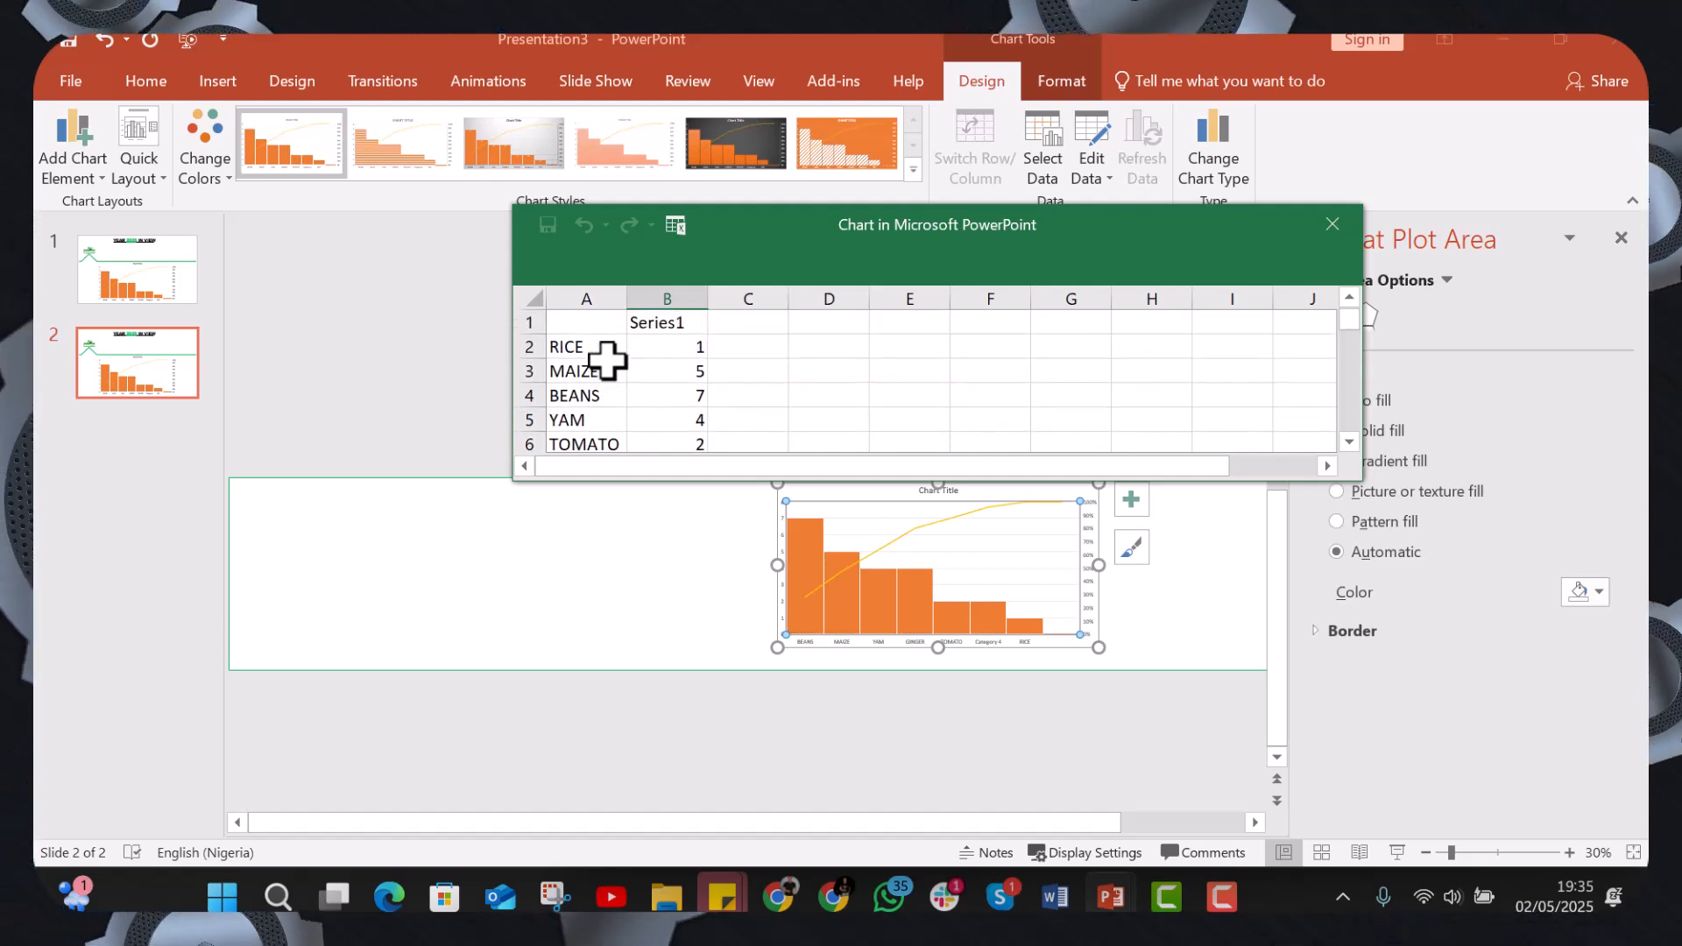
pyautogui.click(704, 349)
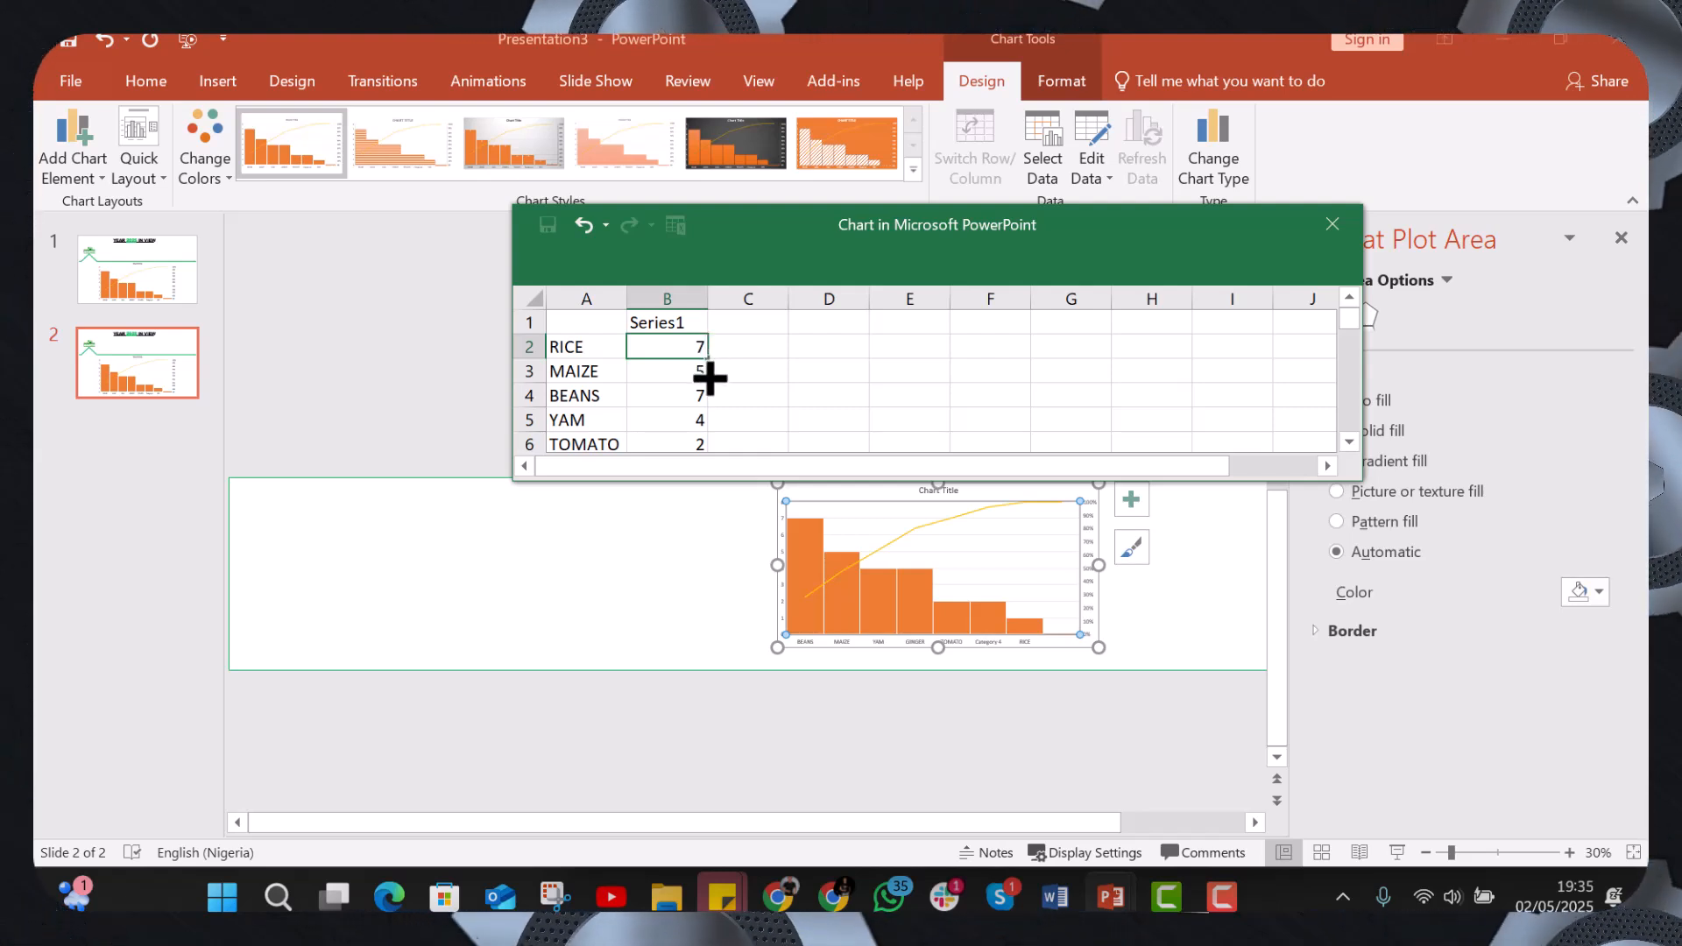
pyautogui.press('Return')
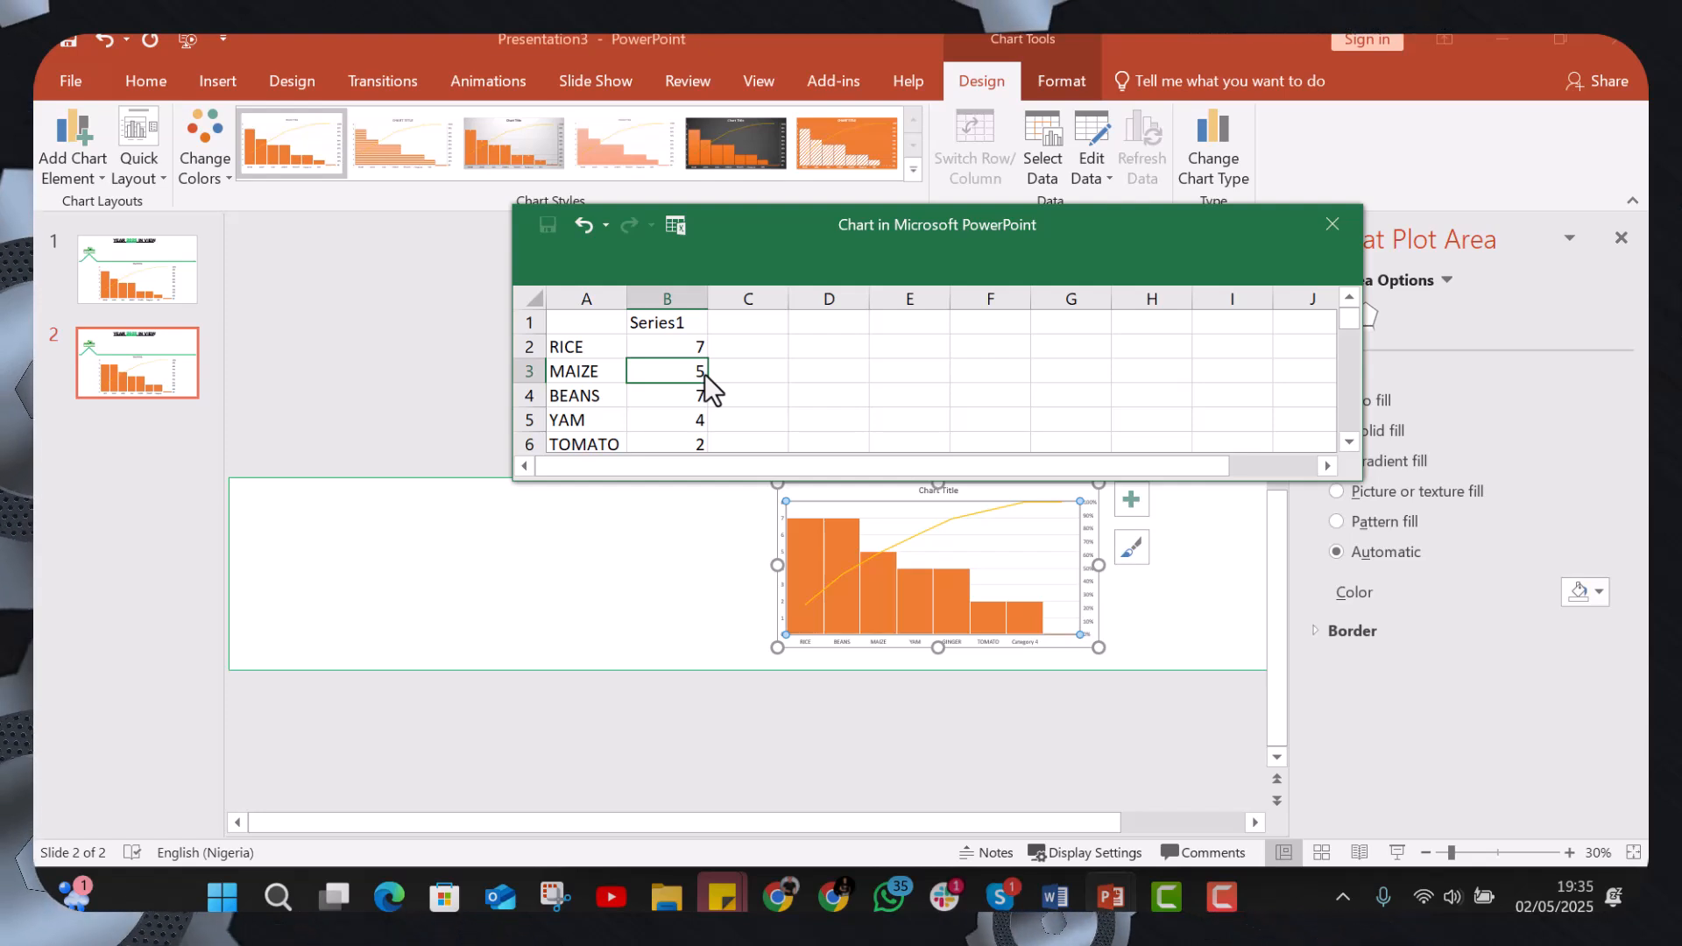
pyautogui.press('BackSpace')
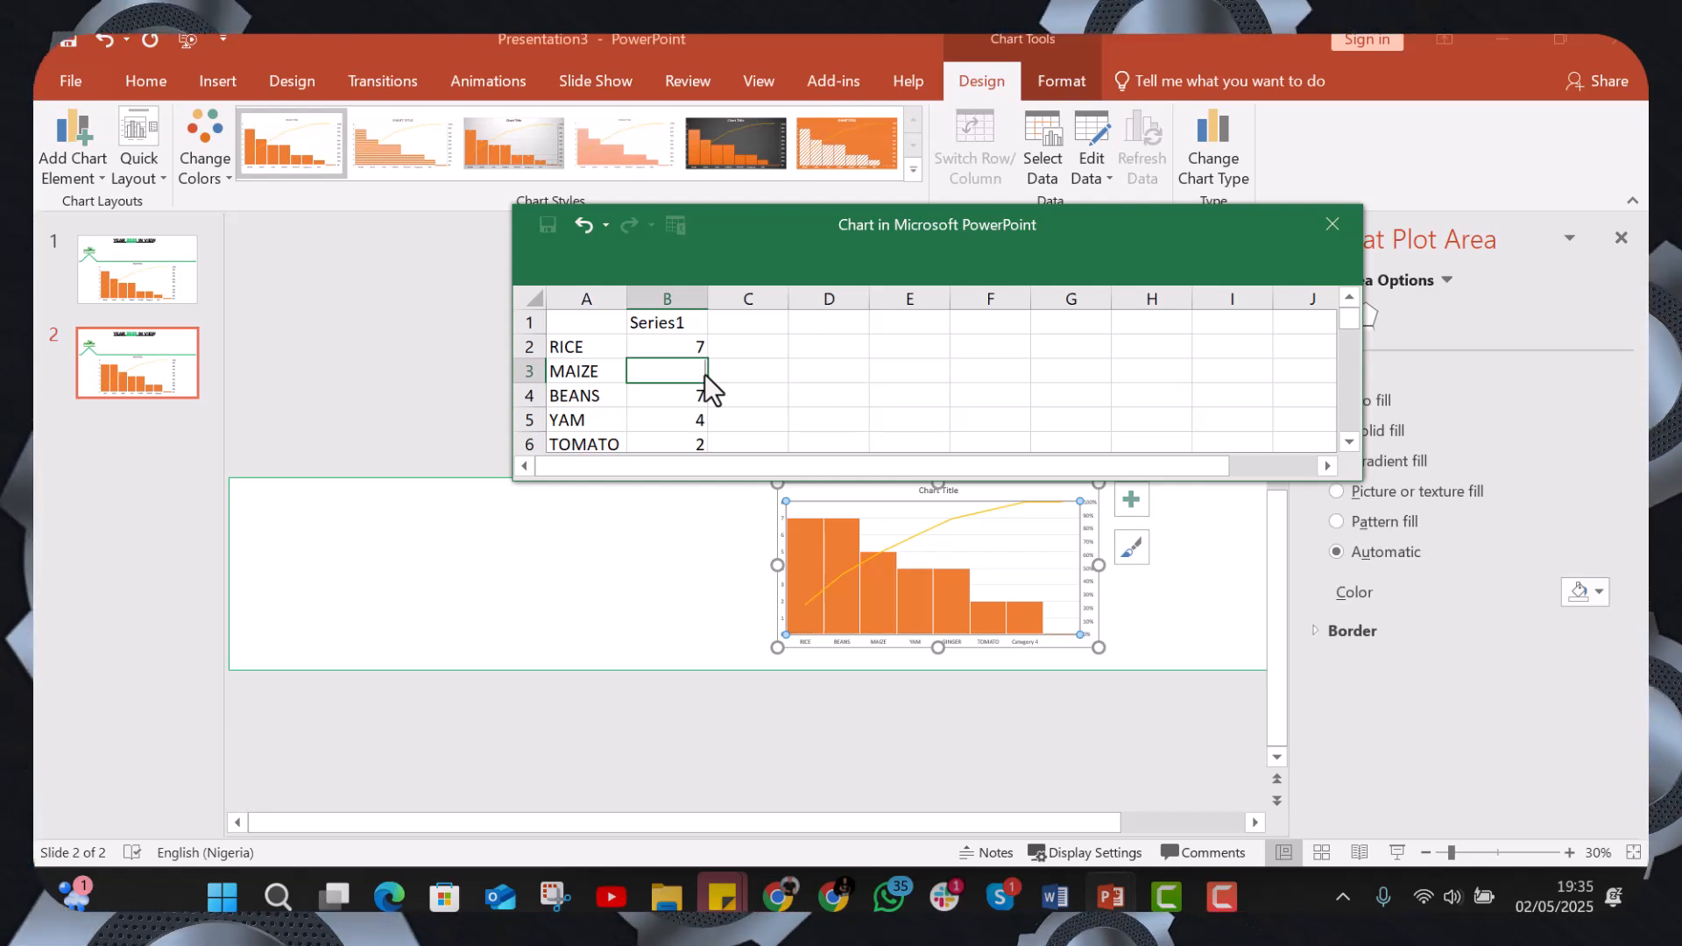
pyautogui.write('4')
pyautogui.hotkey('ctrl', 'Return')
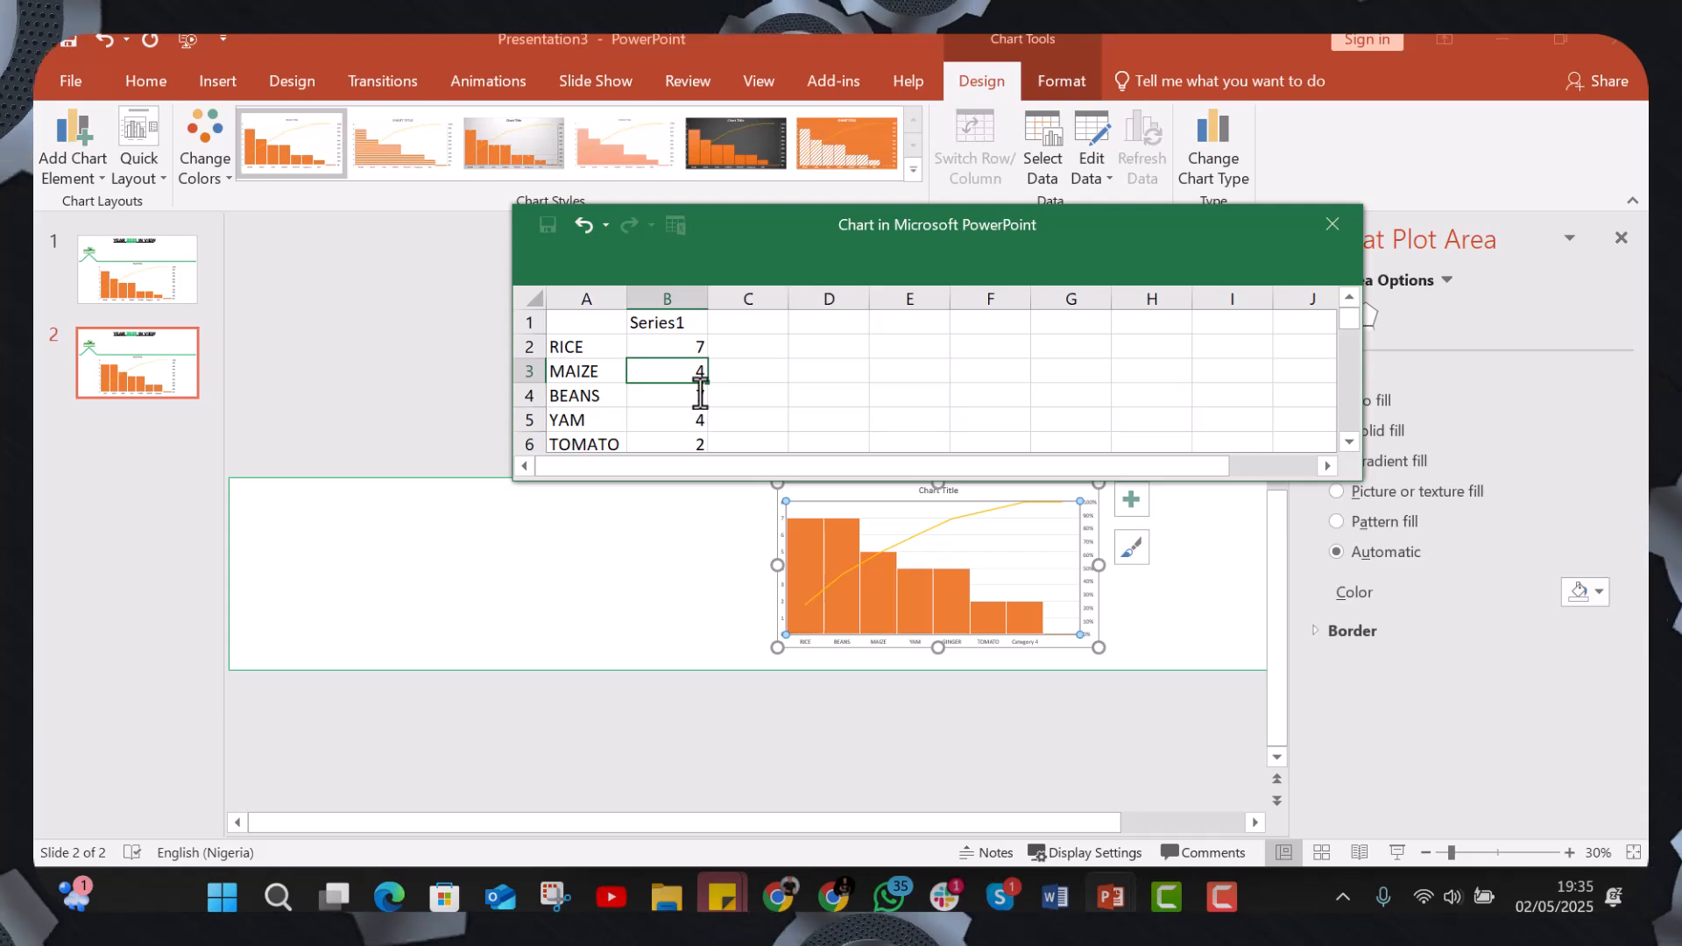
pyautogui.click(701, 395)
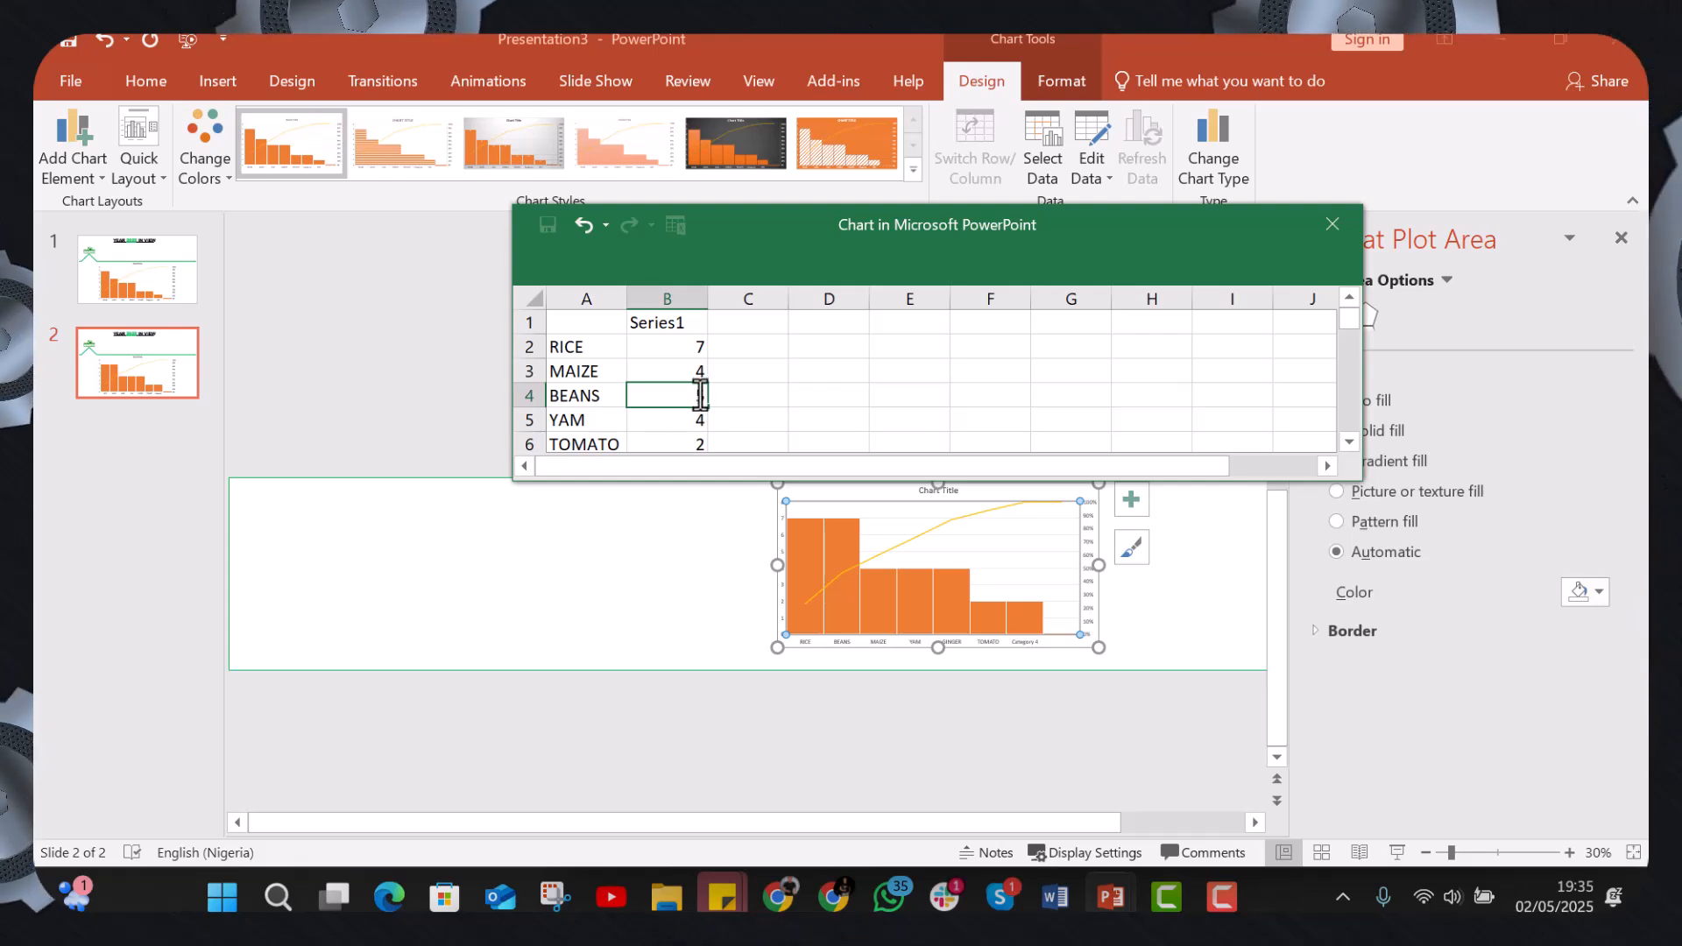
pyautogui.press('Return')
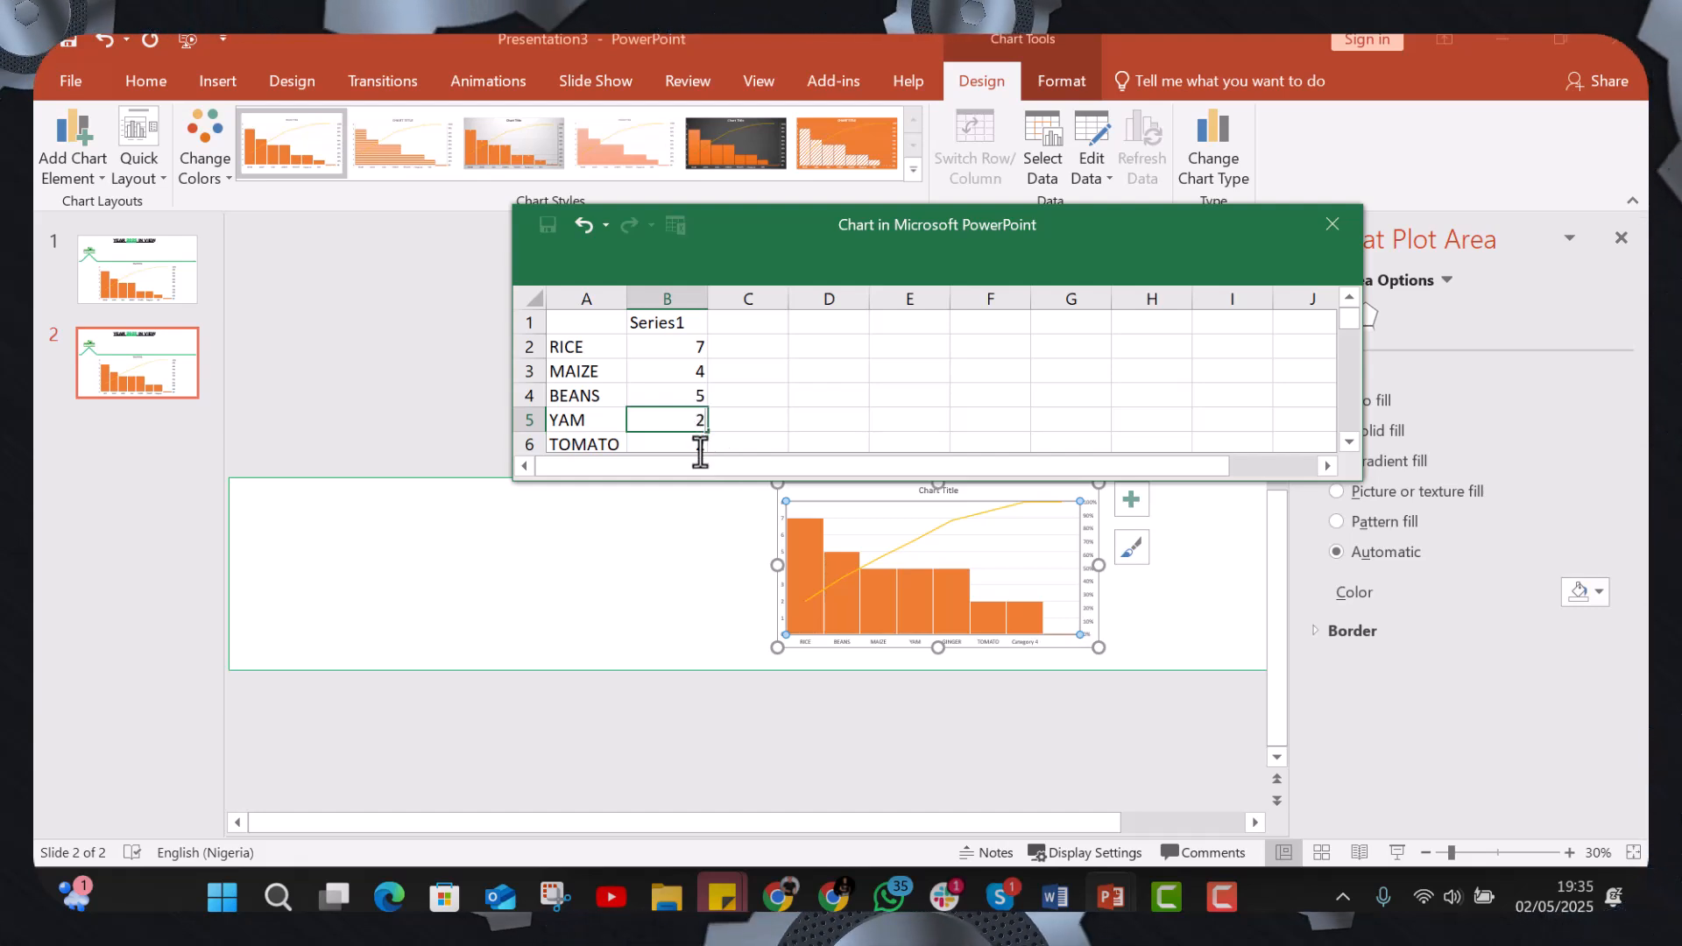
# Set YAM to 2, TOMATO to 1 and GINGER to 8 in the chart data, and close the data sheet.
pyautogui.write('2')
pyautogui.press('Return')
pyautogui.write('1')
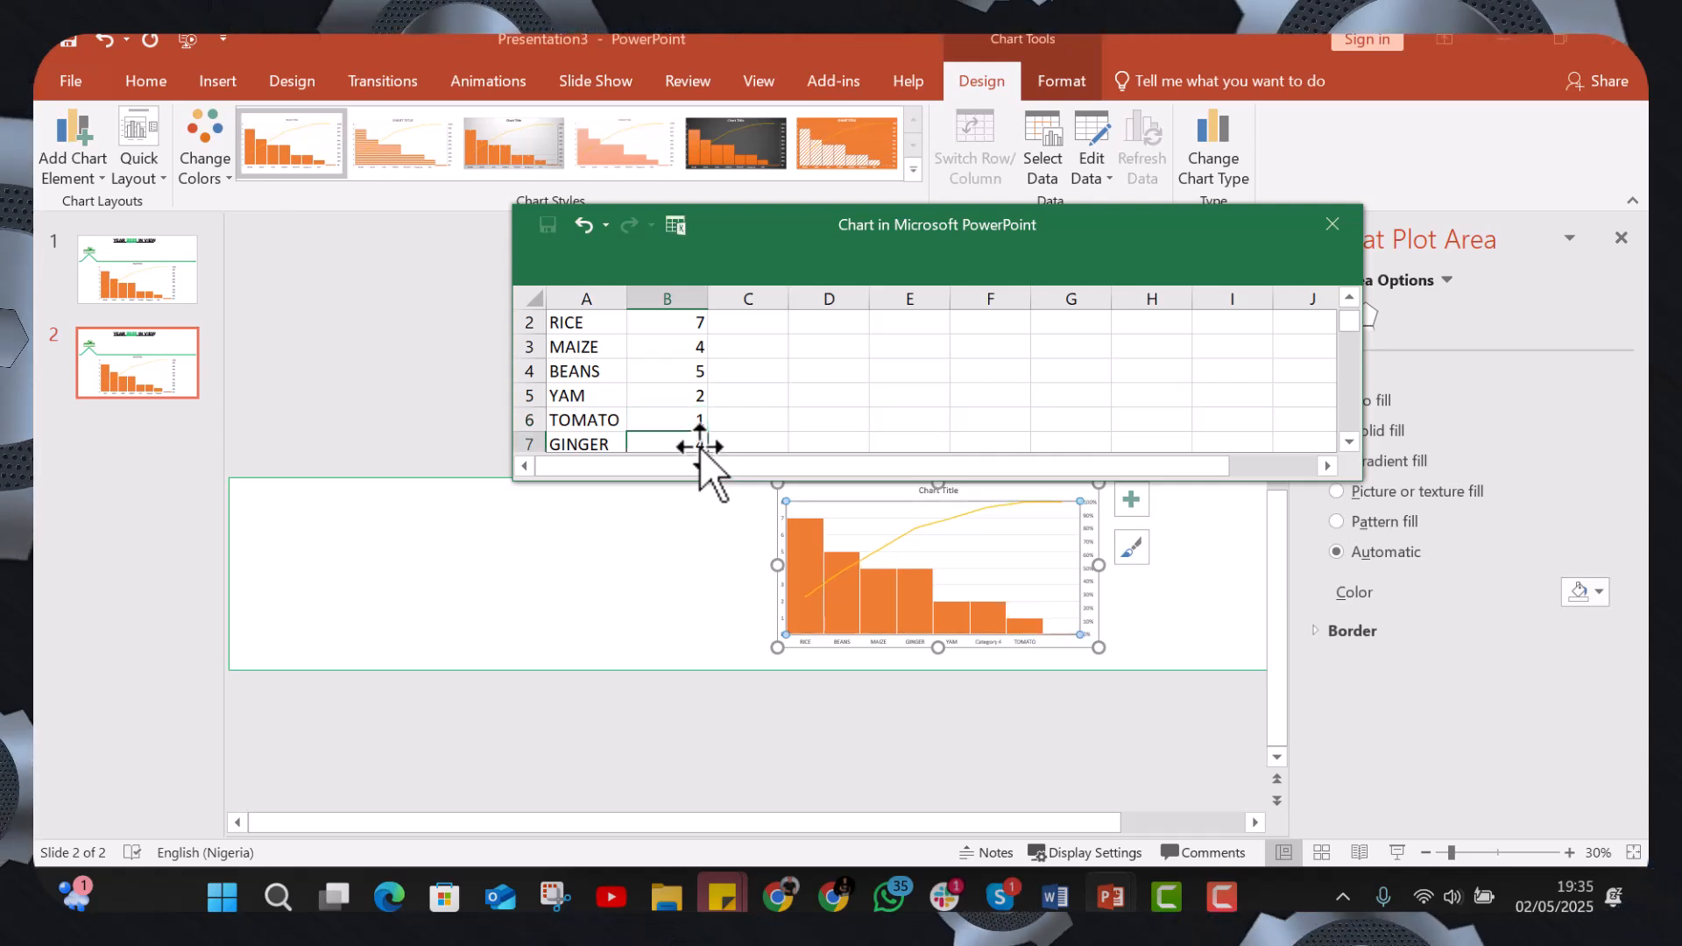
pyautogui.write('8')
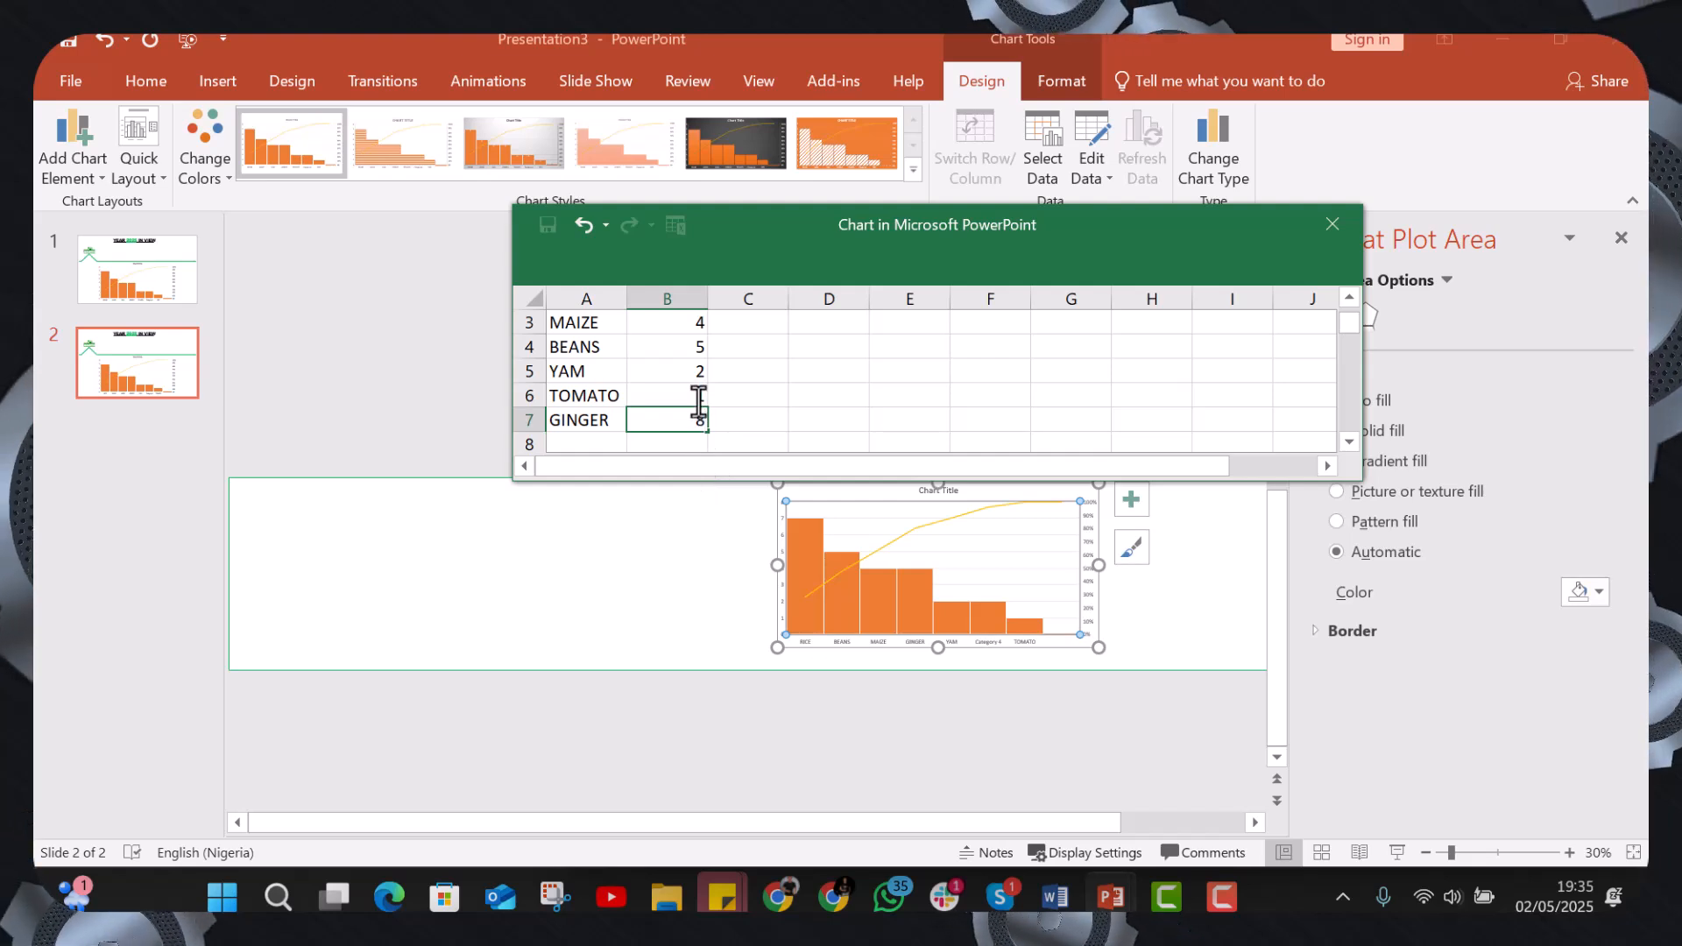
pyautogui.scroll(2, 699, 411)
pyautogui.scroll(-2, 698, 400)
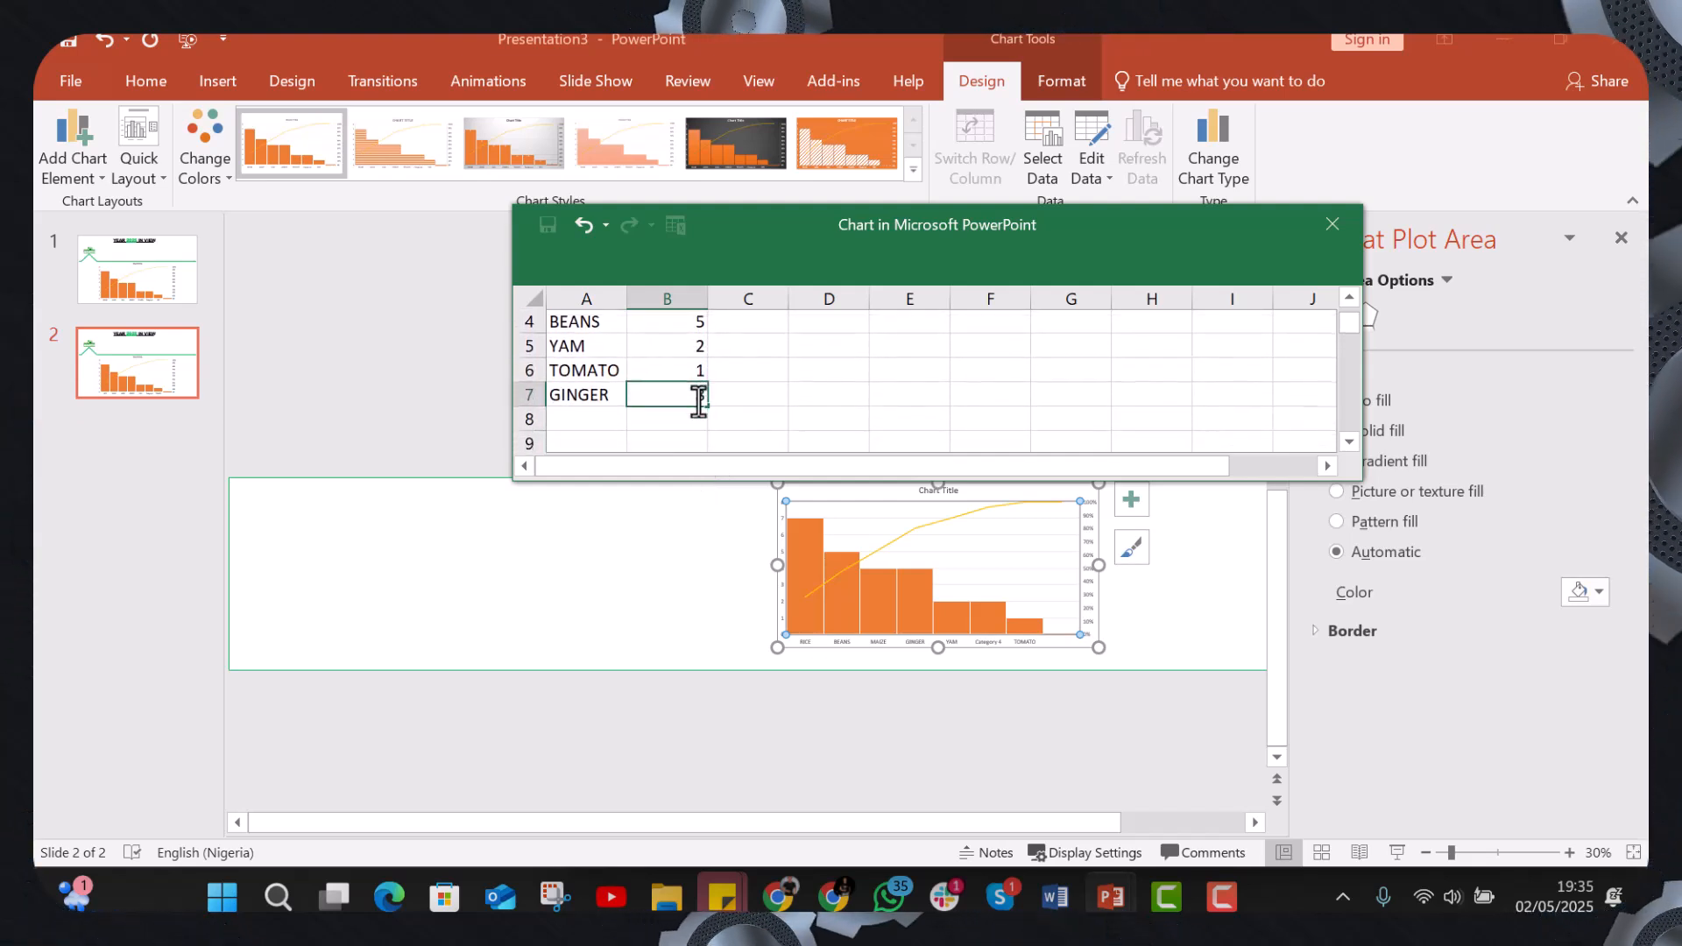
pyautogui.click(1181, 641)
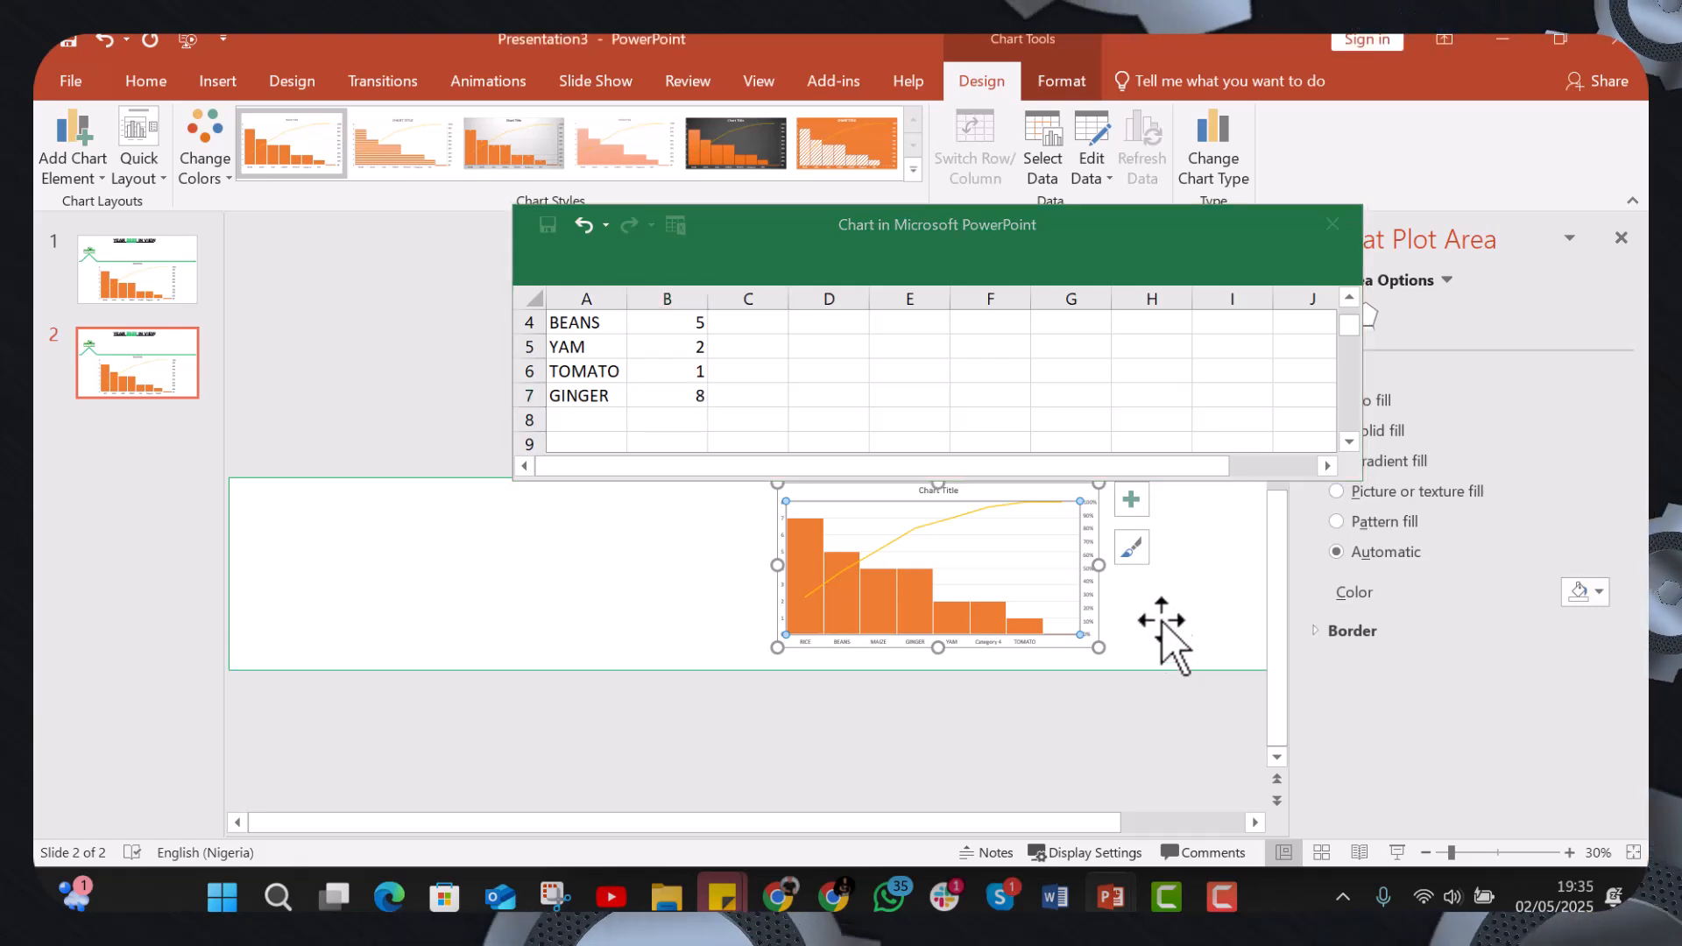
pyautogui.click(1354, 289)
pyautogui.click(1332, 226)
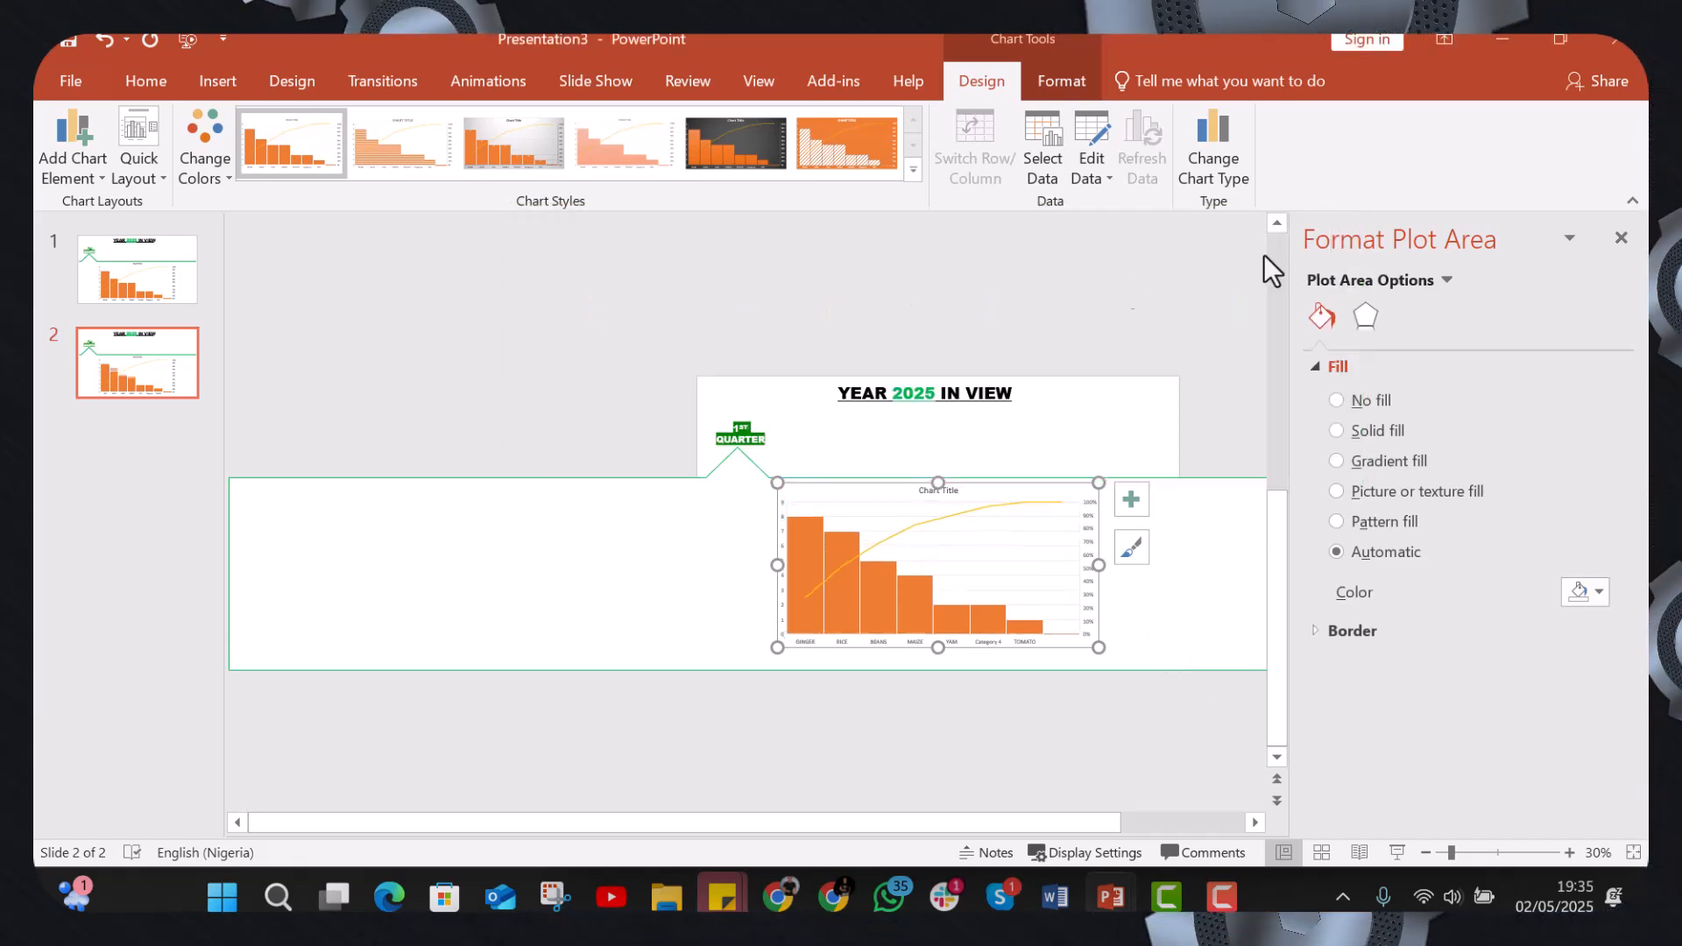